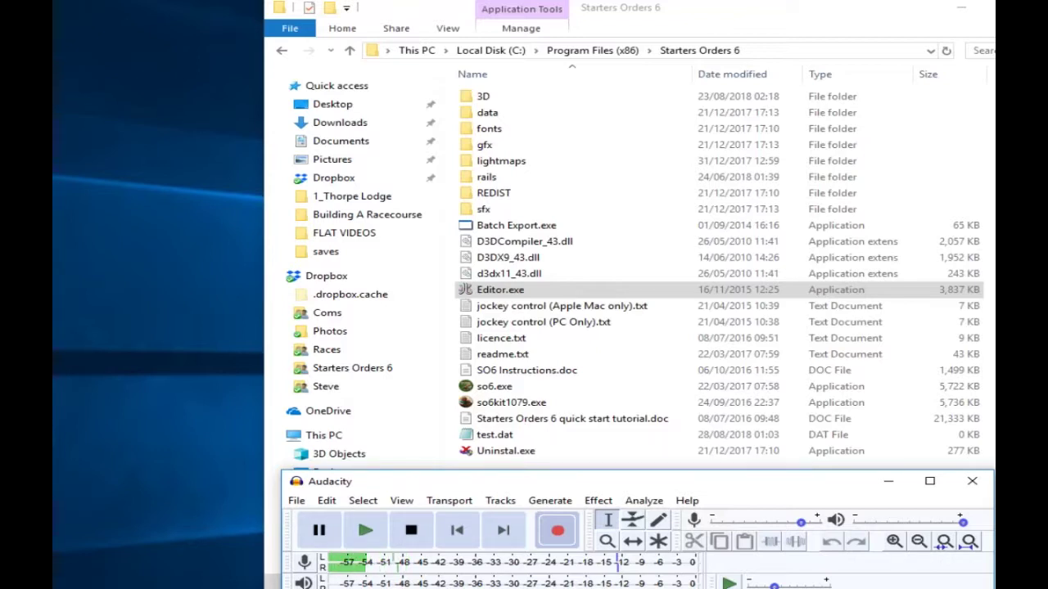
Run Editor.exe from the Starters Orders 6 install folder to start the Track Editor
click(500, 290)
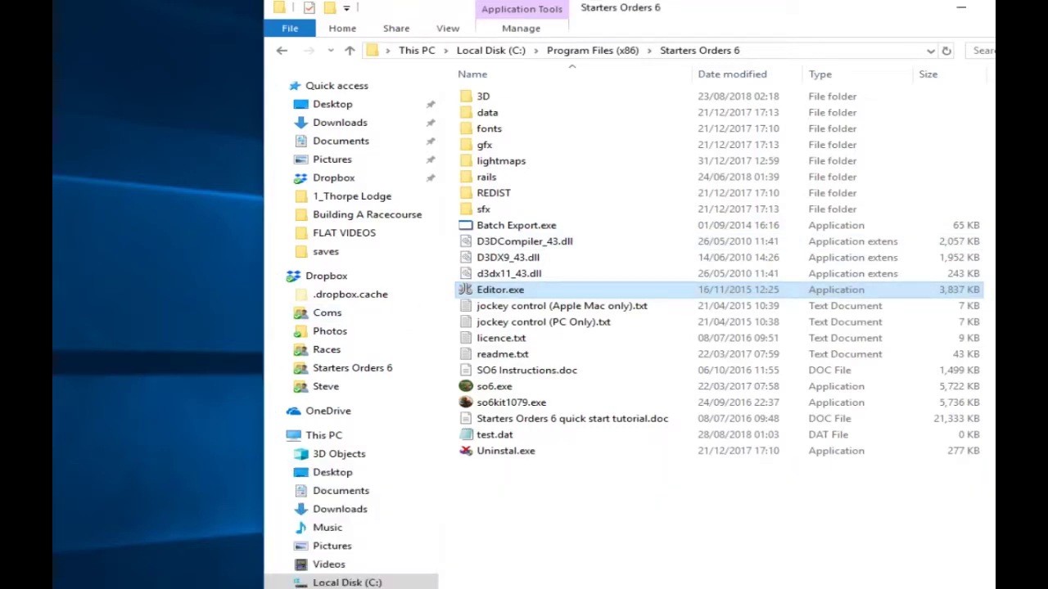
key(Return)
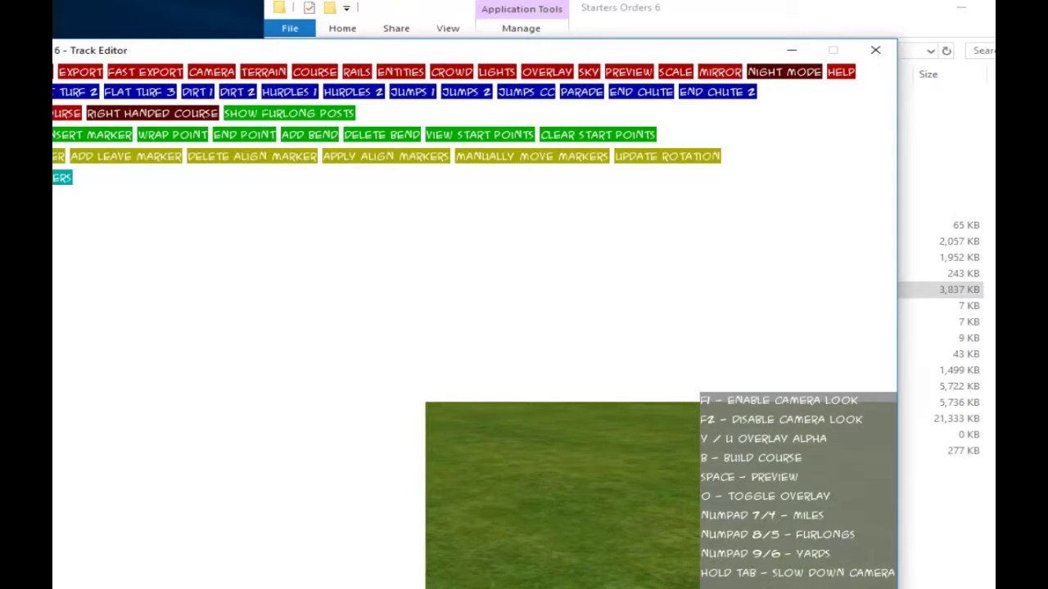
Move the Track Editor to the top of the screen and load the Thorpe Lodge .map file
mouse_move(516, 47)
mouse_down()
mouse_move(518, 36)
mouse_move(614, 0)
mouse_up()
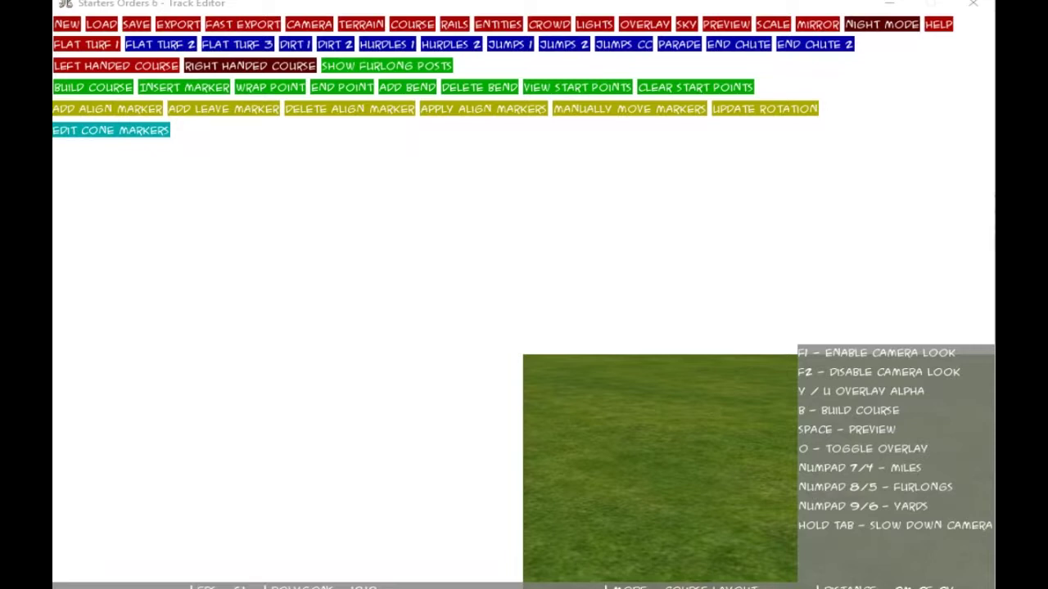
key(ctrl+o)
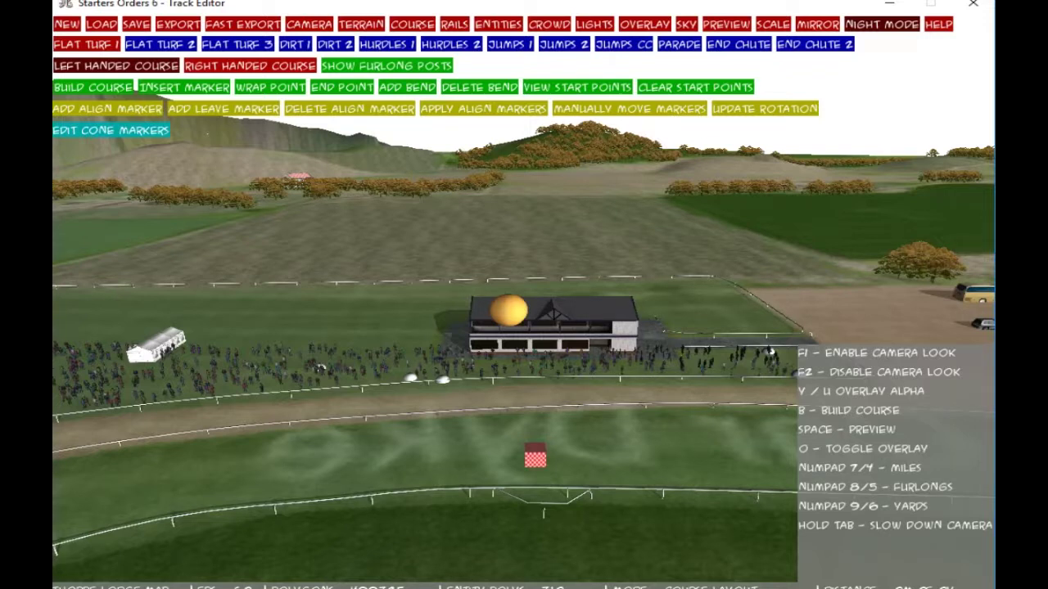
Build the Thorpe Lodge course, then switch away from the editor once loading finishes
key(space)
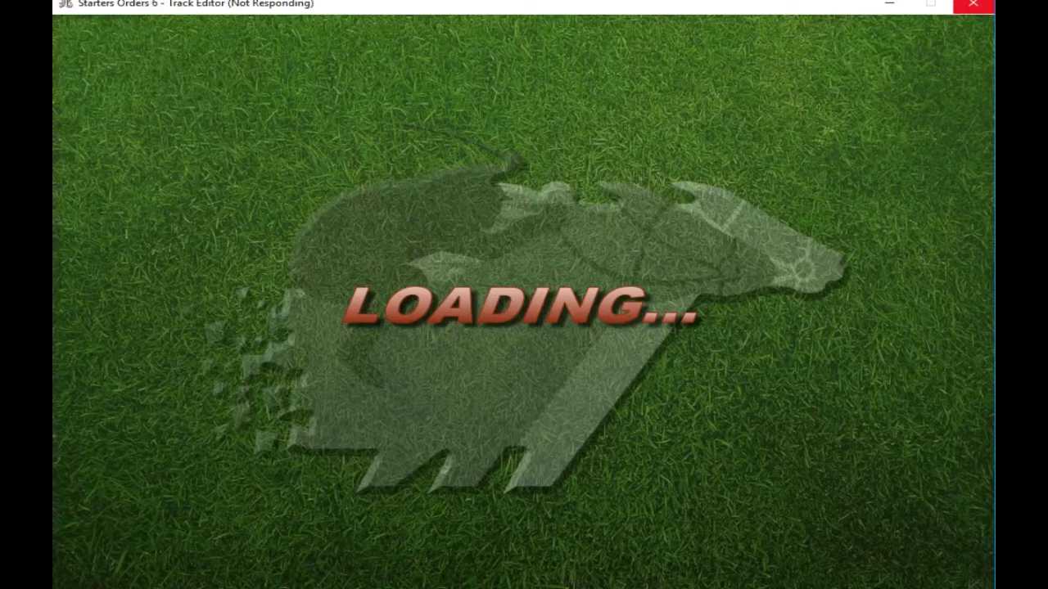
key(alt+Tab)
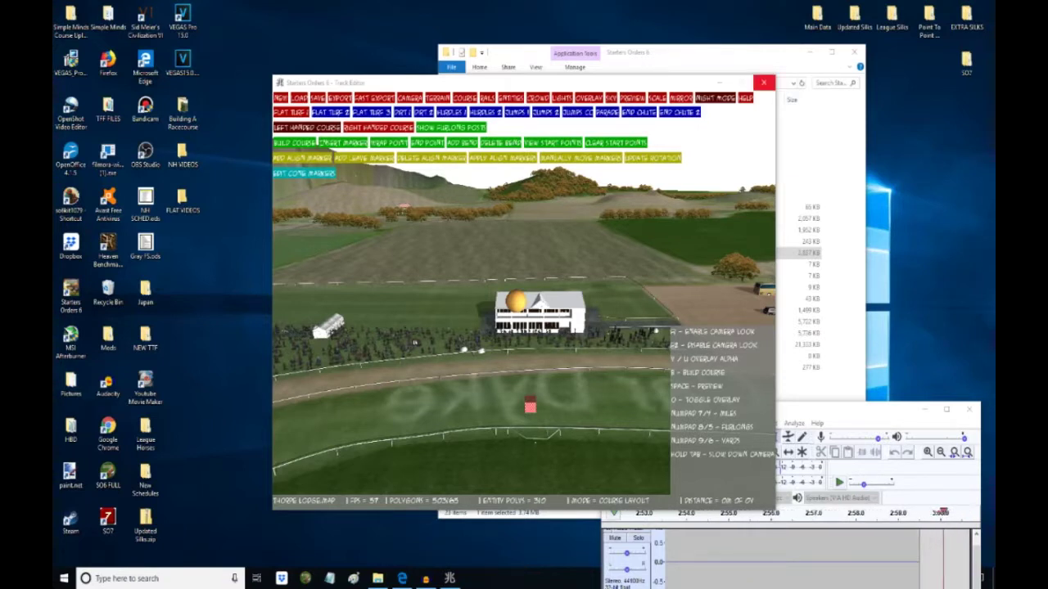
Close the Track Editor and browse to Desktop > Point To Point Courses > 3D Courses
click(762, 83)
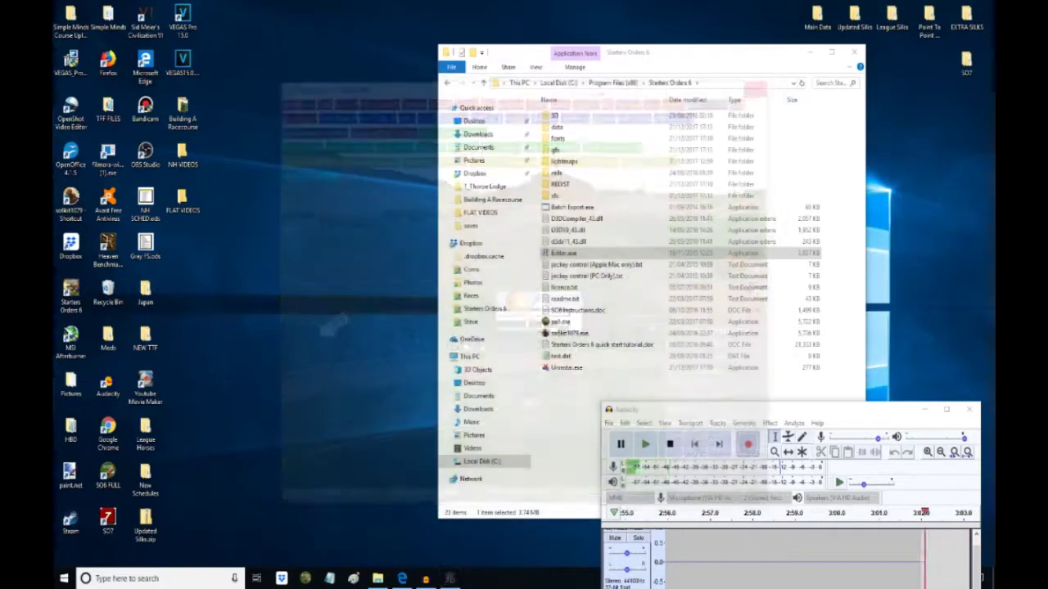
drag(695, 51, 546, 30)
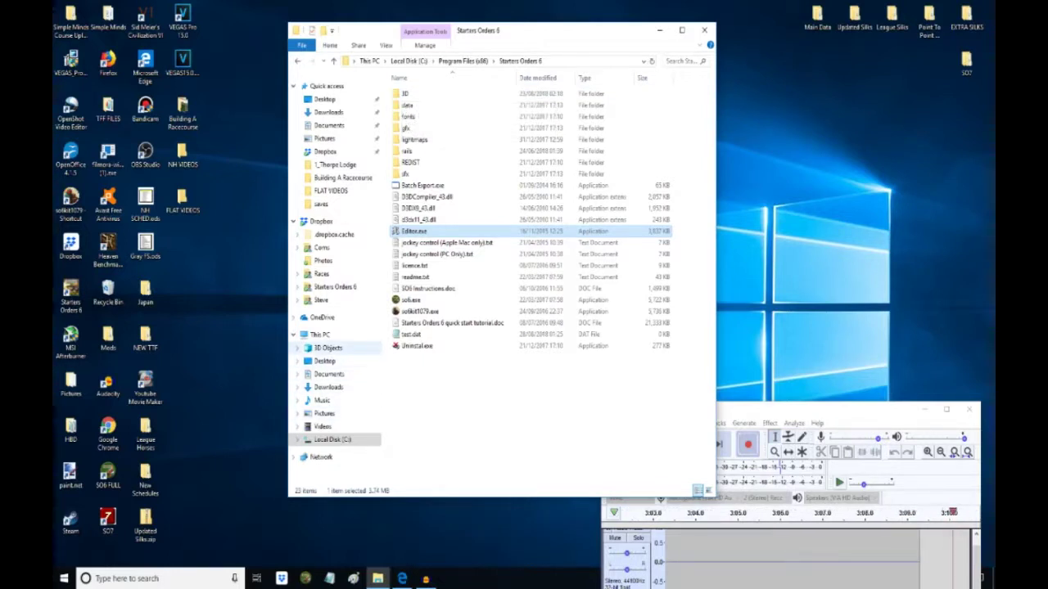
click(320, 334)
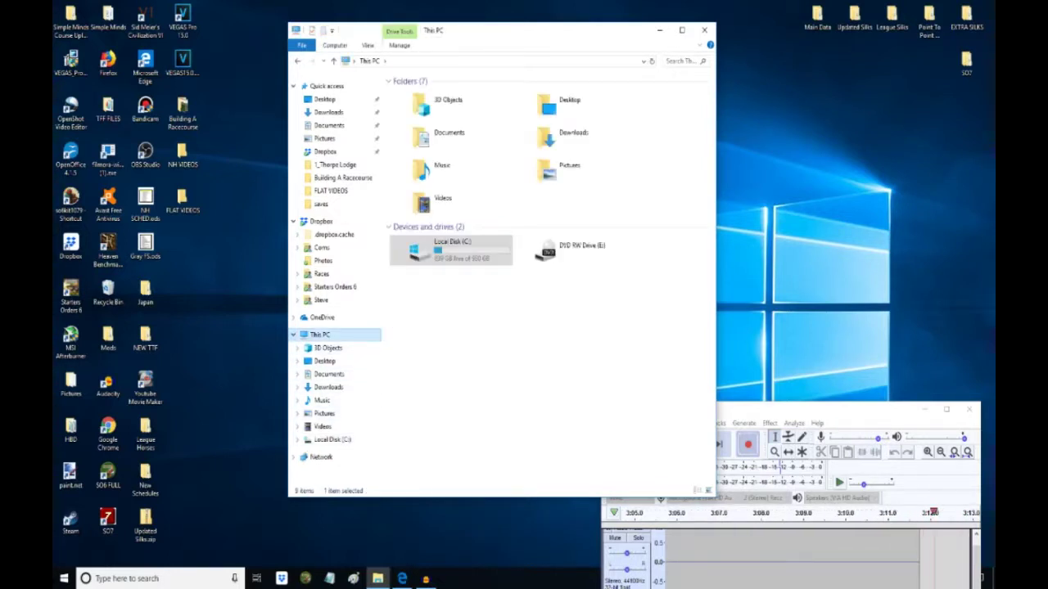
click(324, 99)
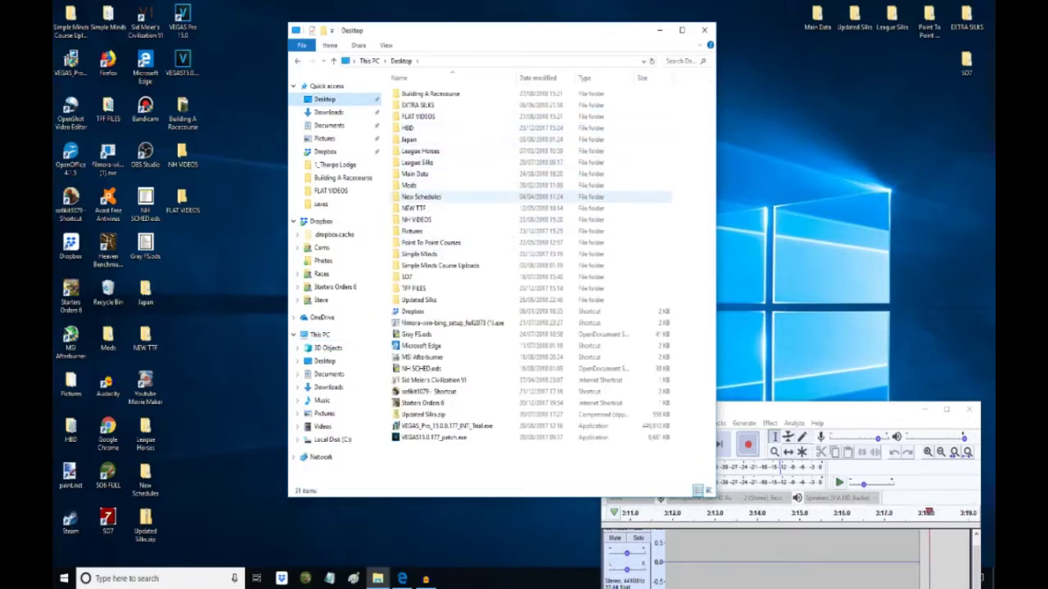
double_click(431, 242)
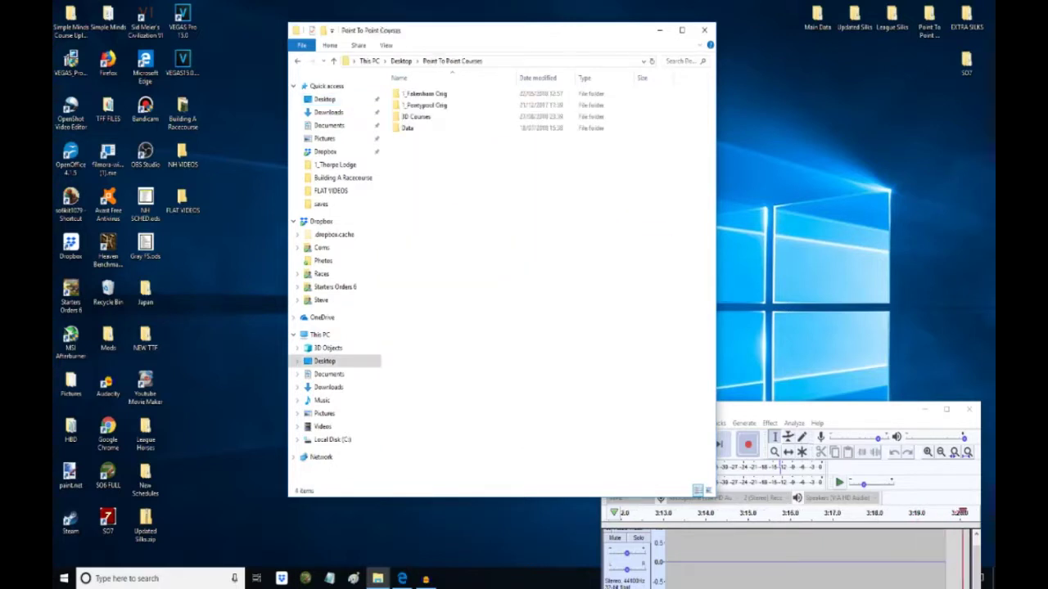
double_click(419, 116)
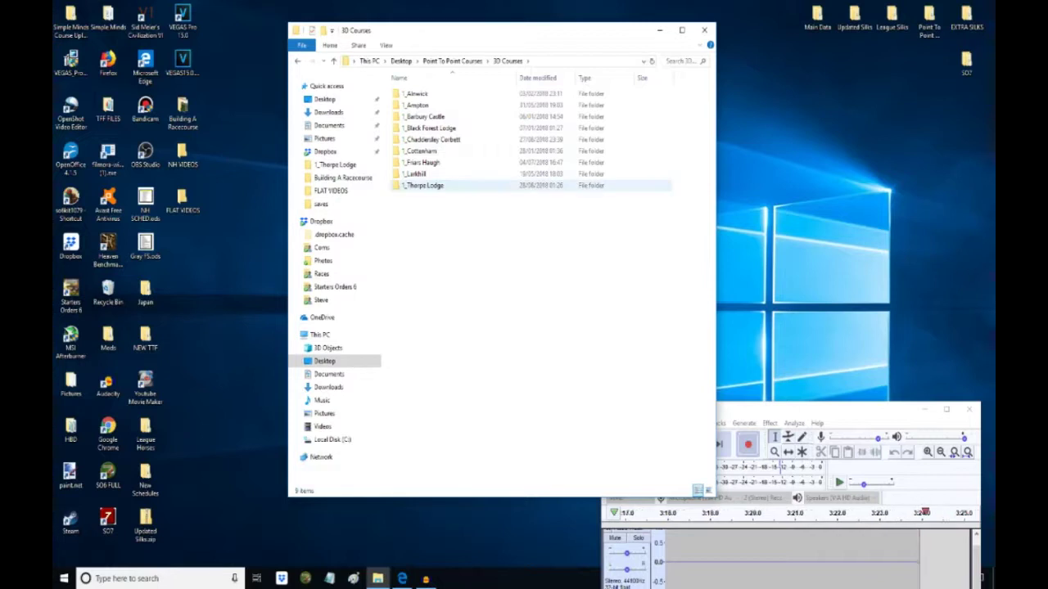
double_click(423, 185)
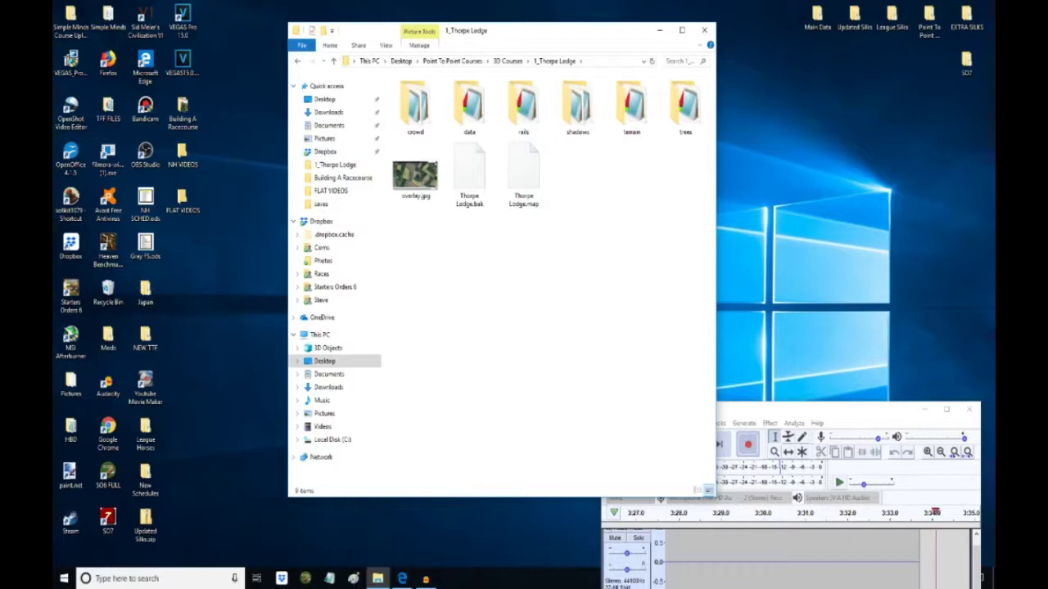
click(333, 60)
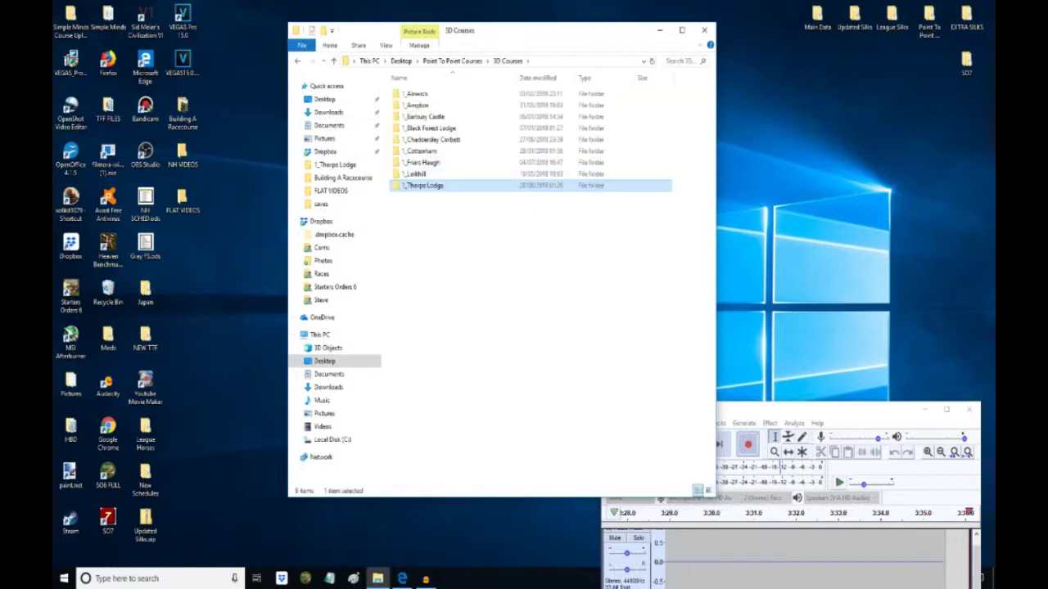
Copy the 1_Thorpe Lodge folder and go to Local Disk (C:)
right_click(413, 188)
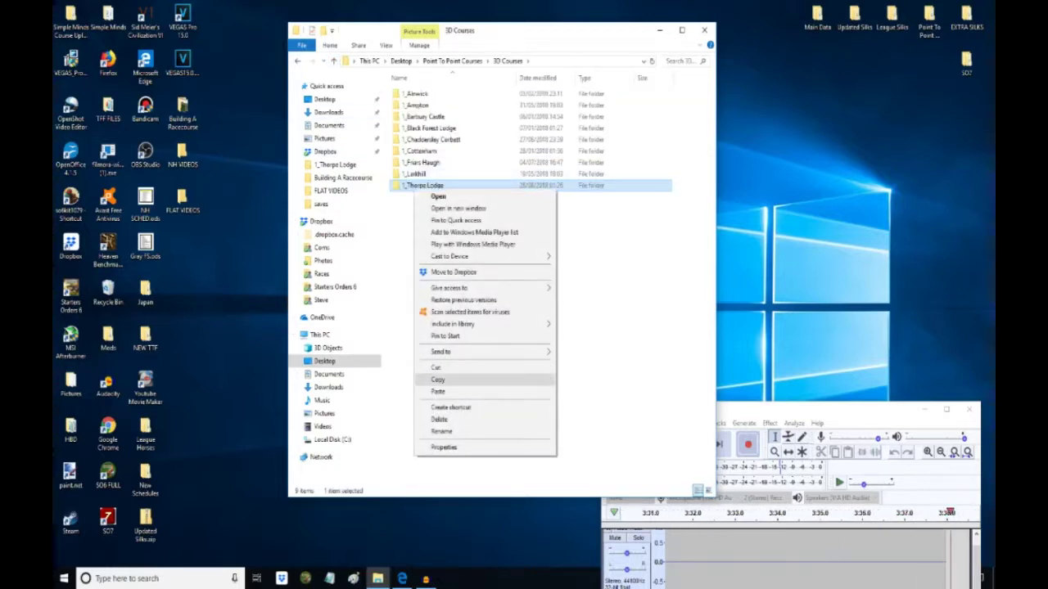
click(438, 380)
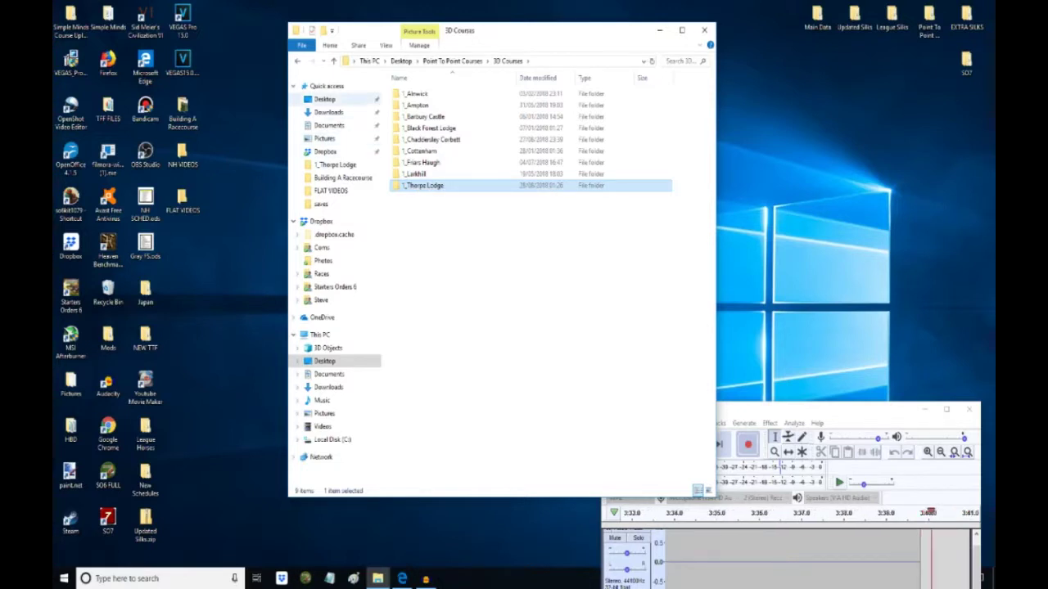
click(334, 60)
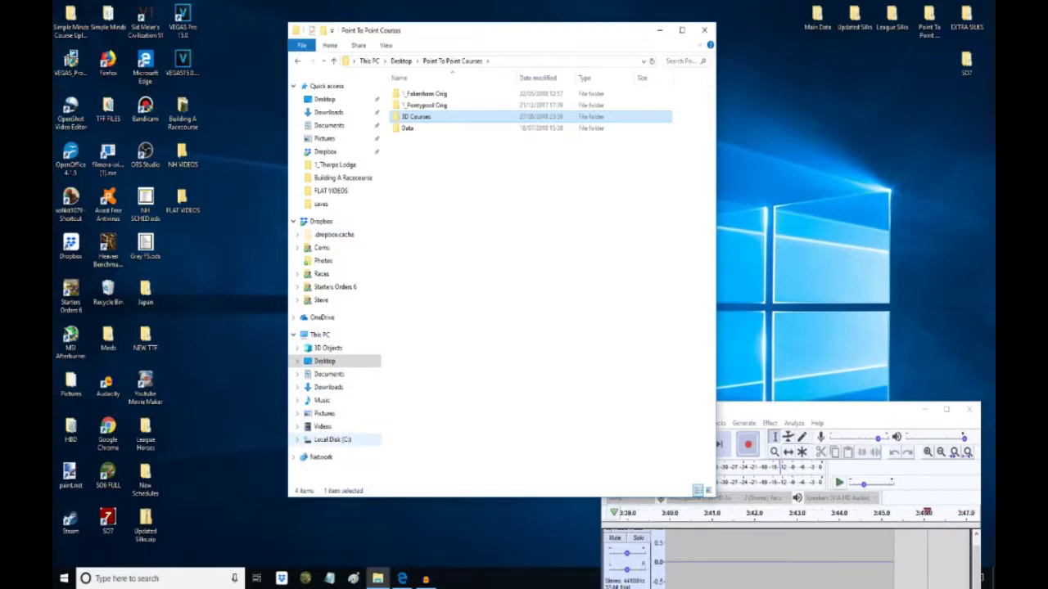
click(331, 440)
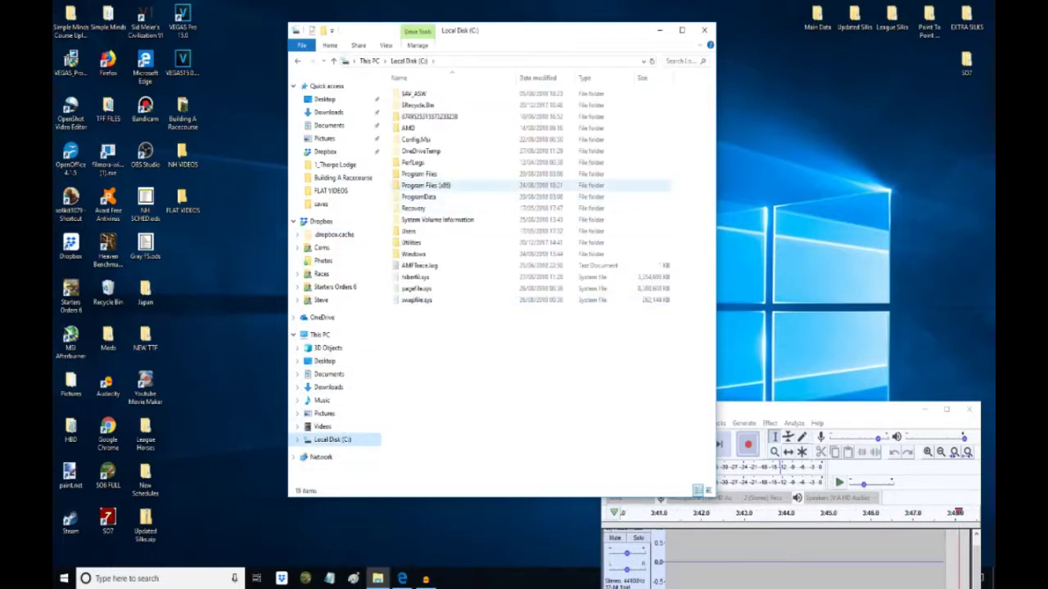
Paste the folder into C:\Program Files (x86)\Starters Orders 6\3D\courses
double_click(426, 186)
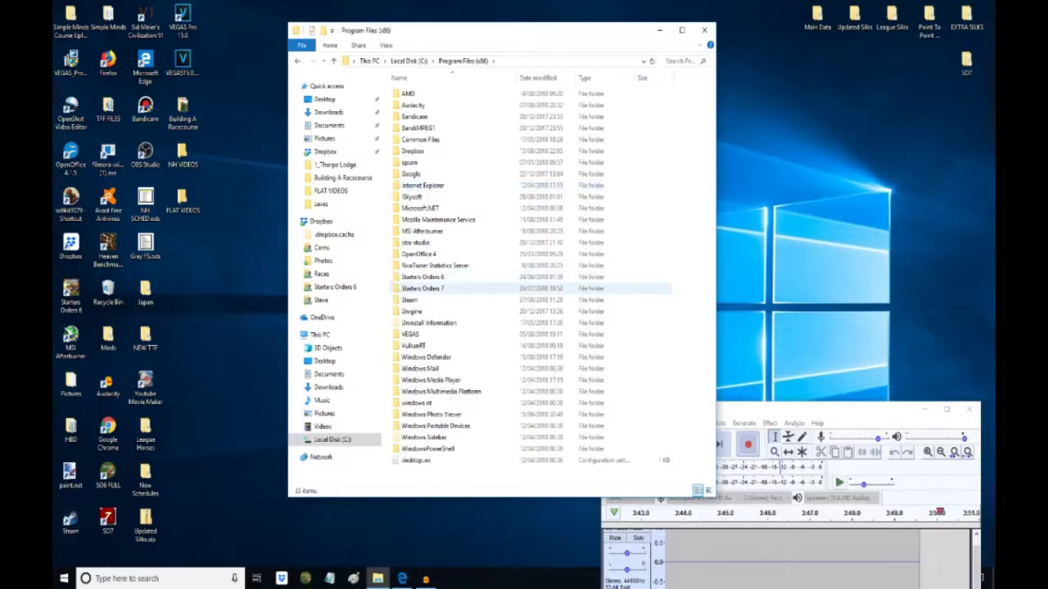
click(422, 276)
double_click(422, 277)
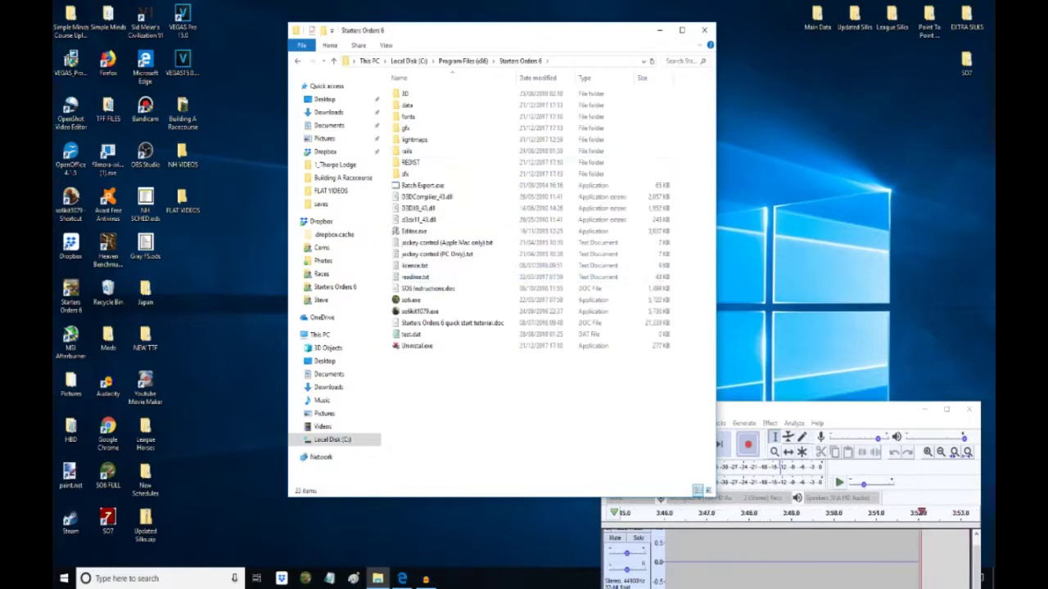
double_click(405, 93)
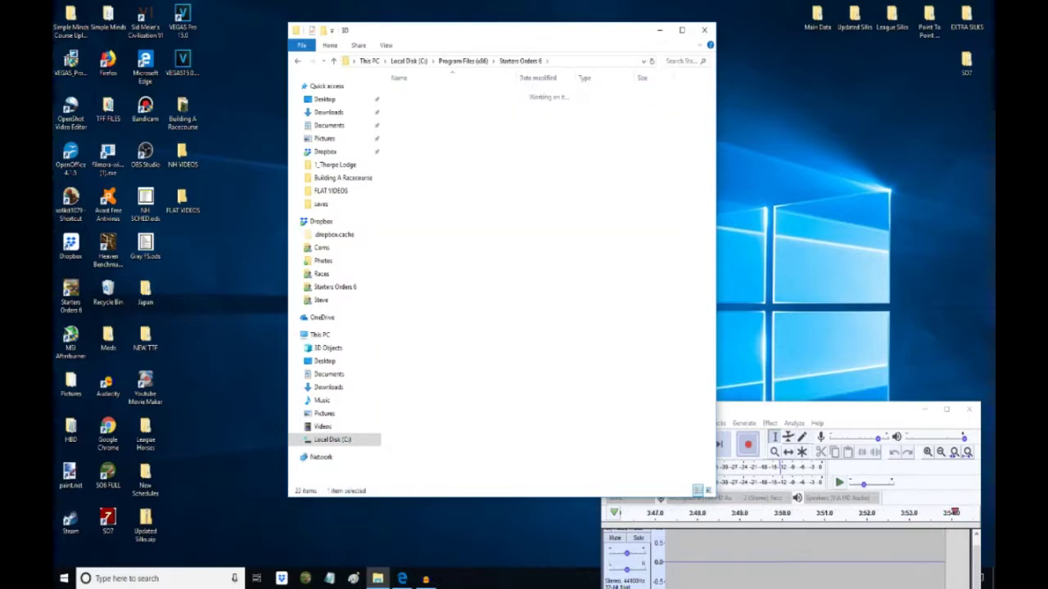
double_click(409, 93)
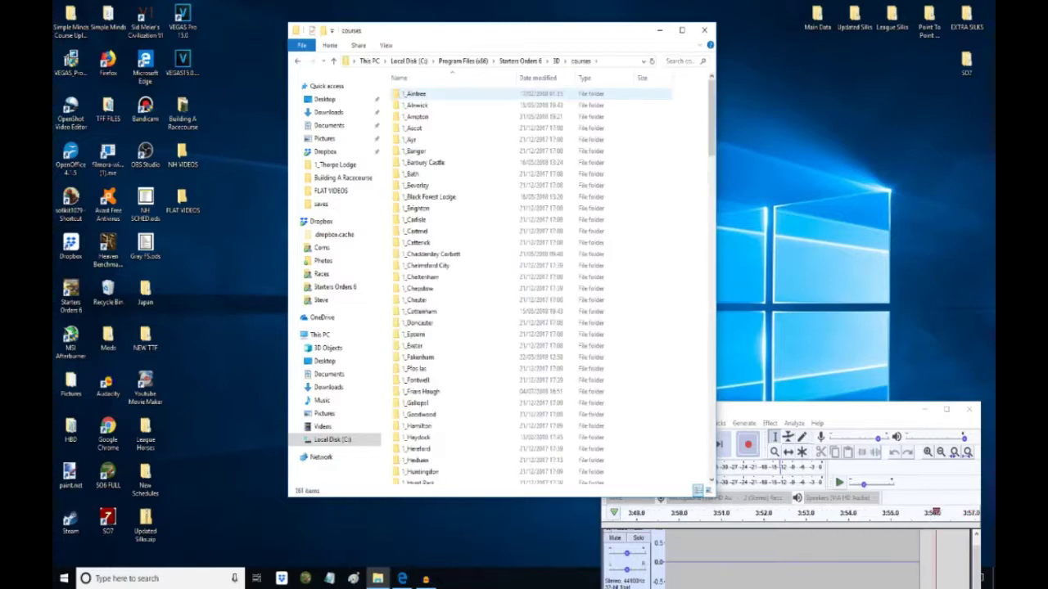
right_click(671, 277)
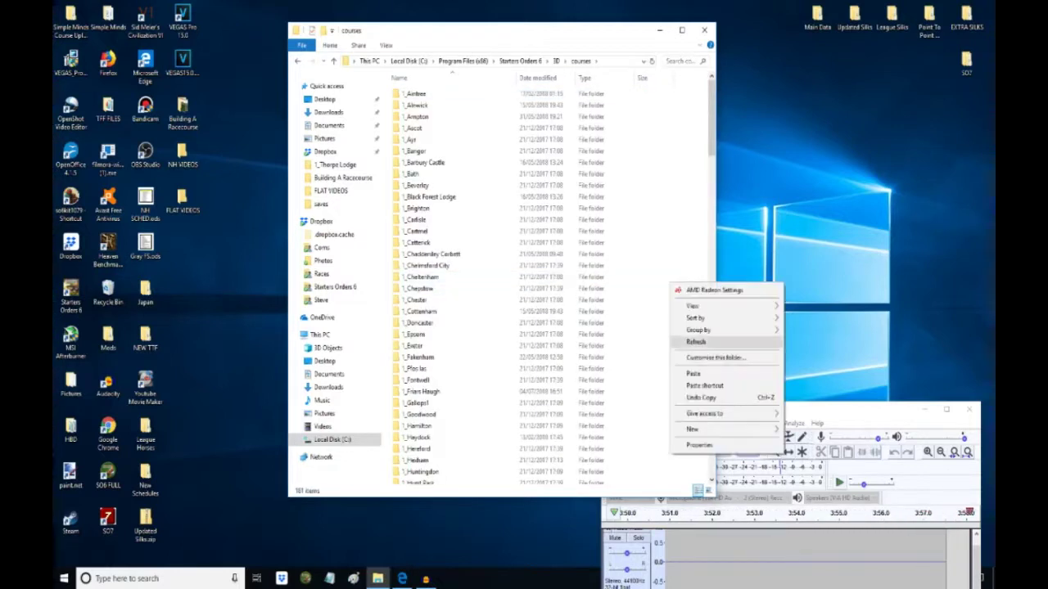
click(691, 374)
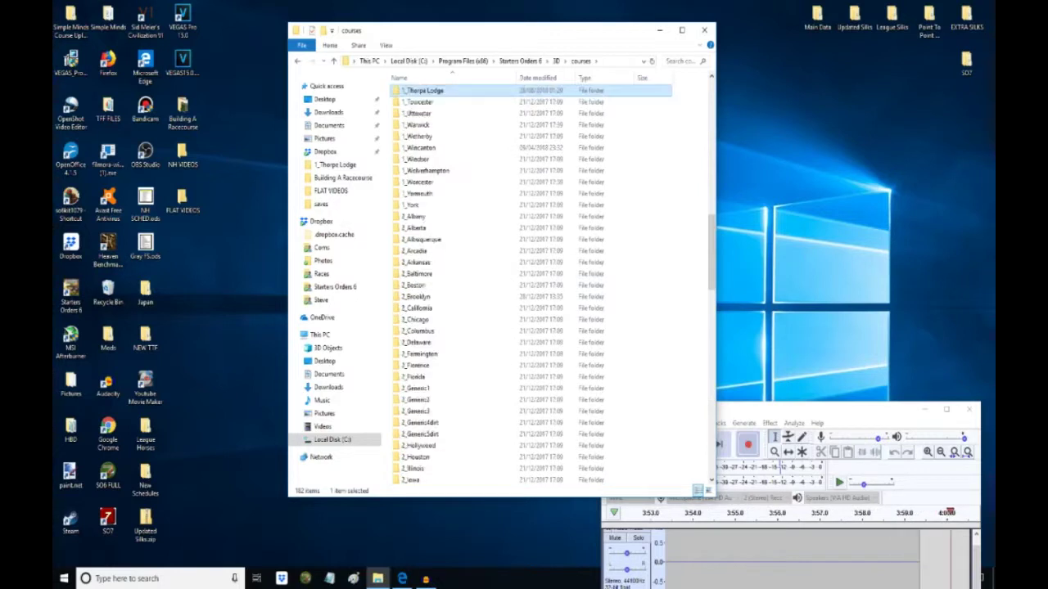
scroll(458, 171, up, 2)
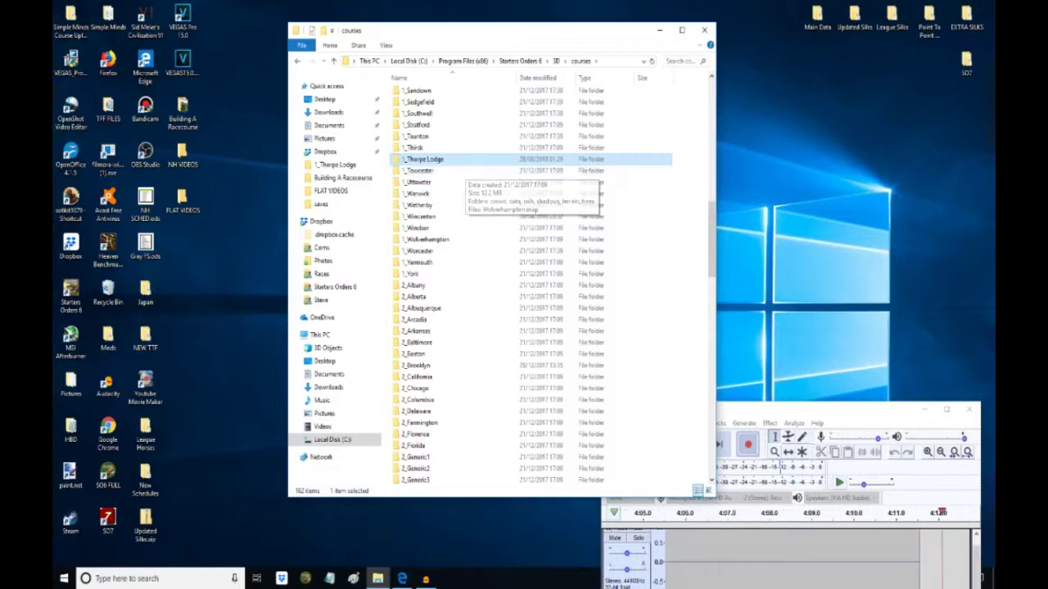
Go to Starters Orders 6\data\1 and open _courses.dat in Notepad
click(333, 60)
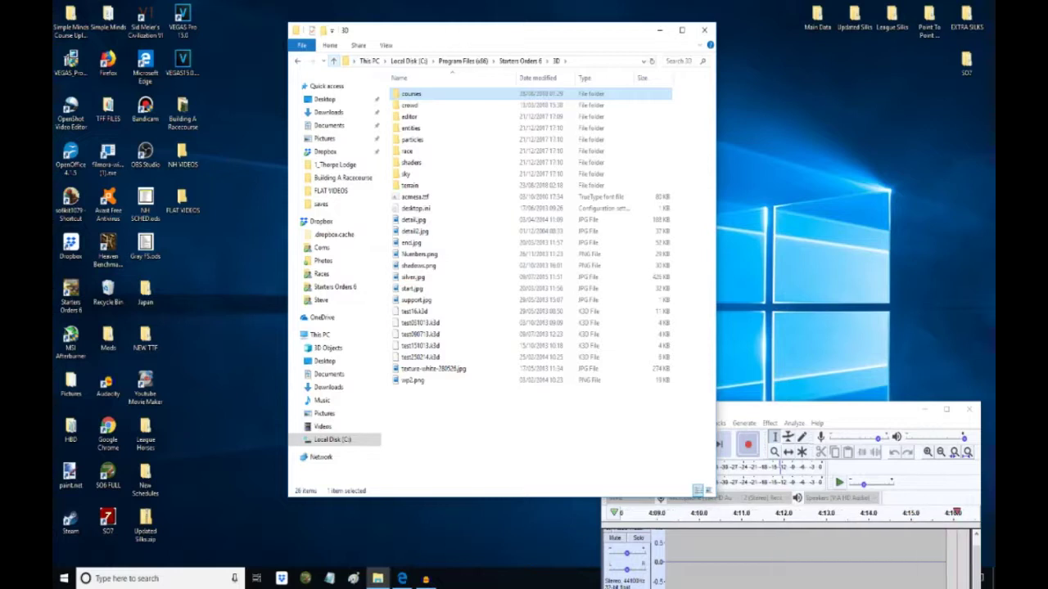
click(333, 60)
key(Down)
key(Down)
key(Down)
key(Up)
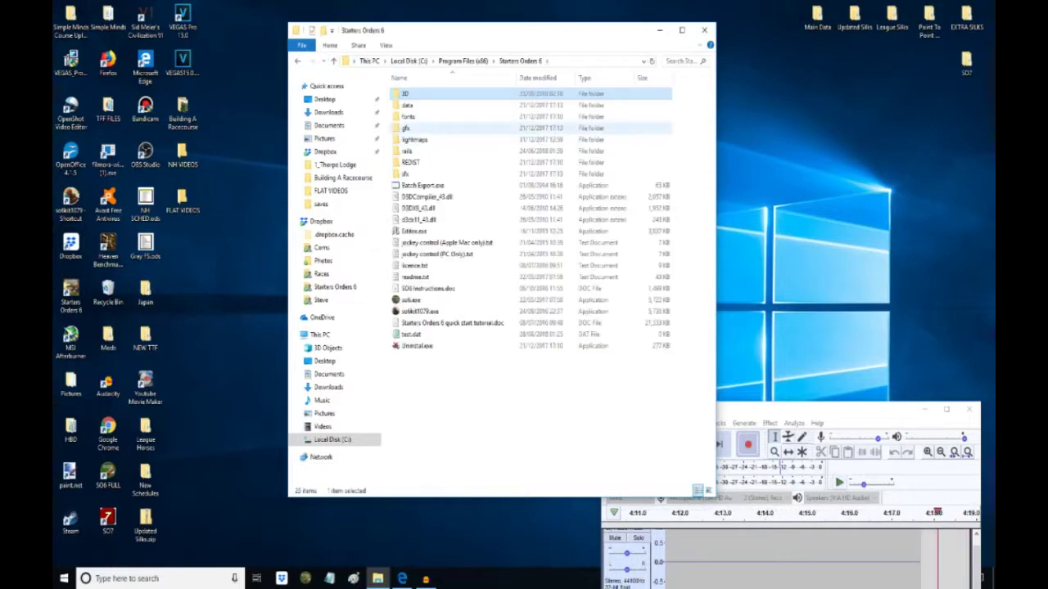
key(Up)
key(Up)
key(Return)
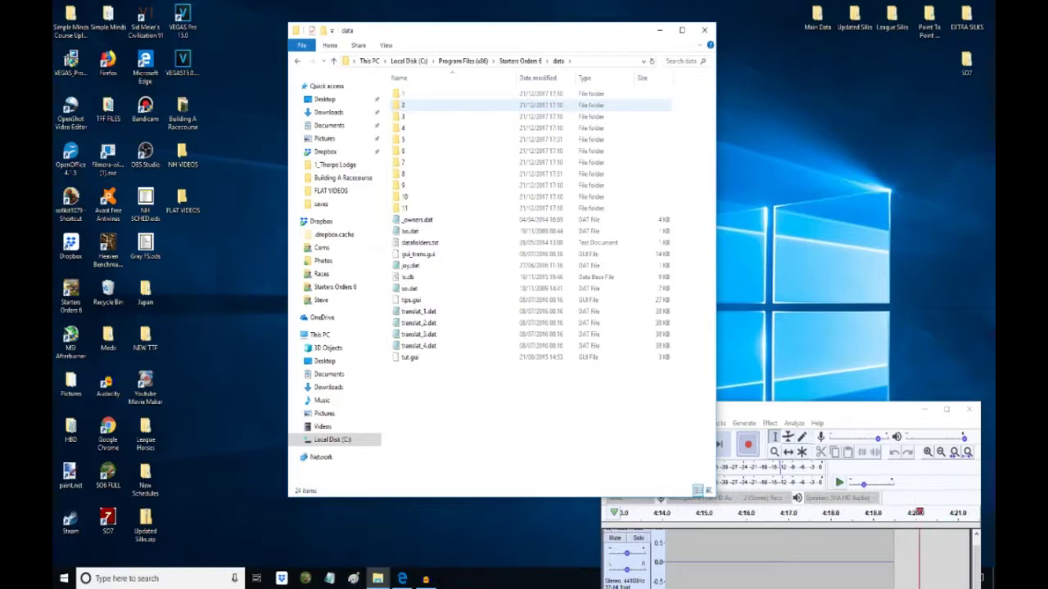
click(403, 94)
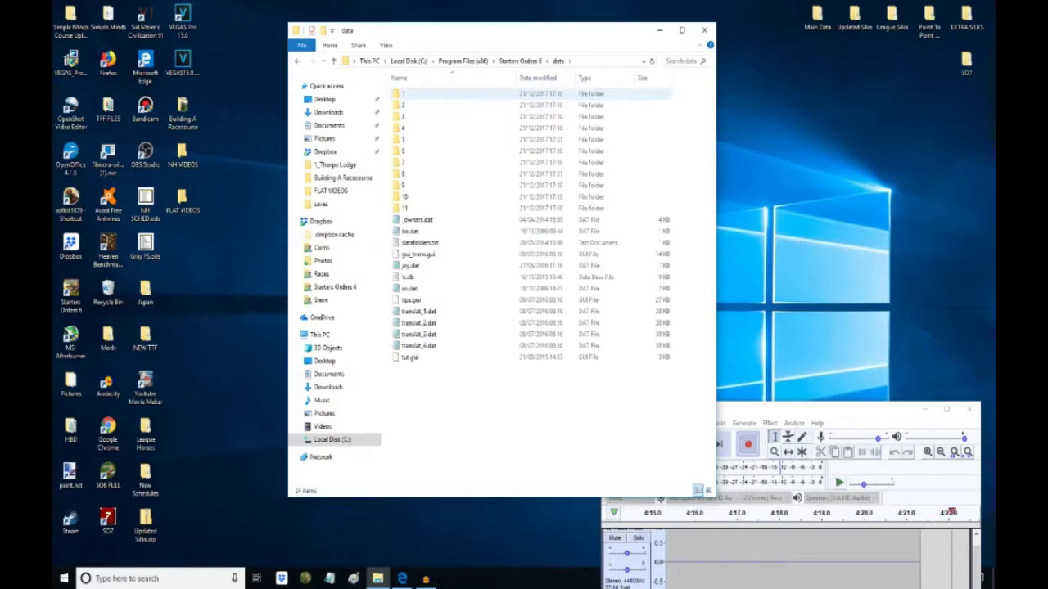
double_click(402, 93)
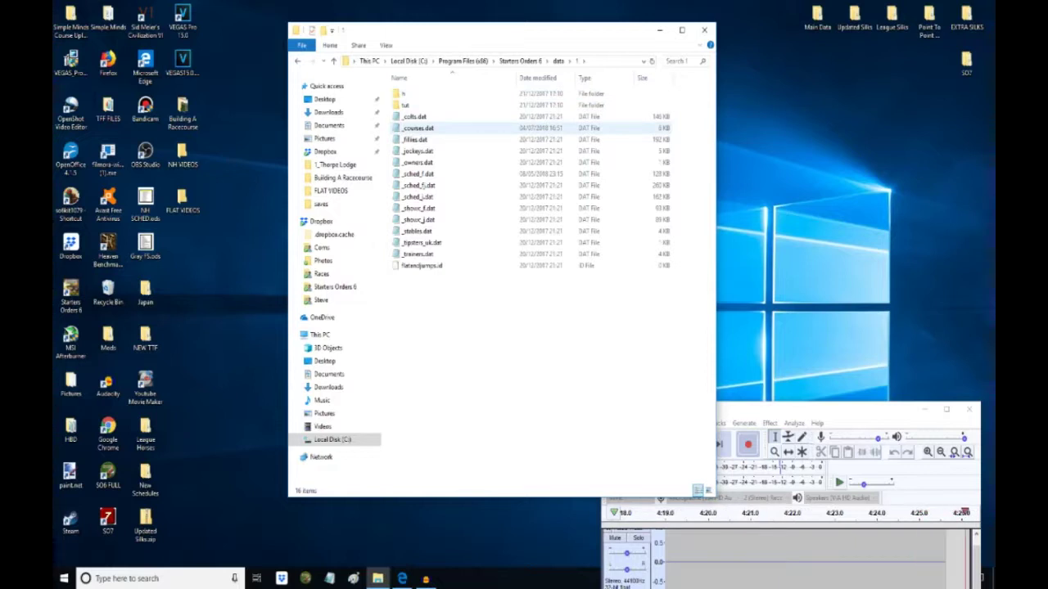
double_click(418, 129)
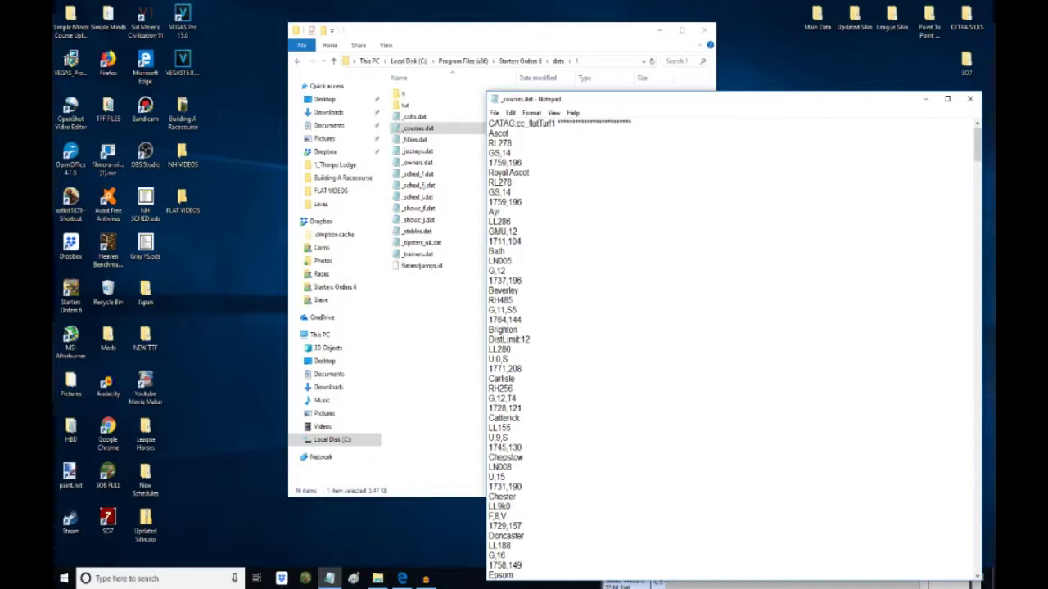
Move the _courses.dat window and scroll down the course list to the Fakenham entry
mouse_move(727, 99)
mouse_down()
mouse_move(687, 95)
mouse_move(604, 39)
mouse_up()
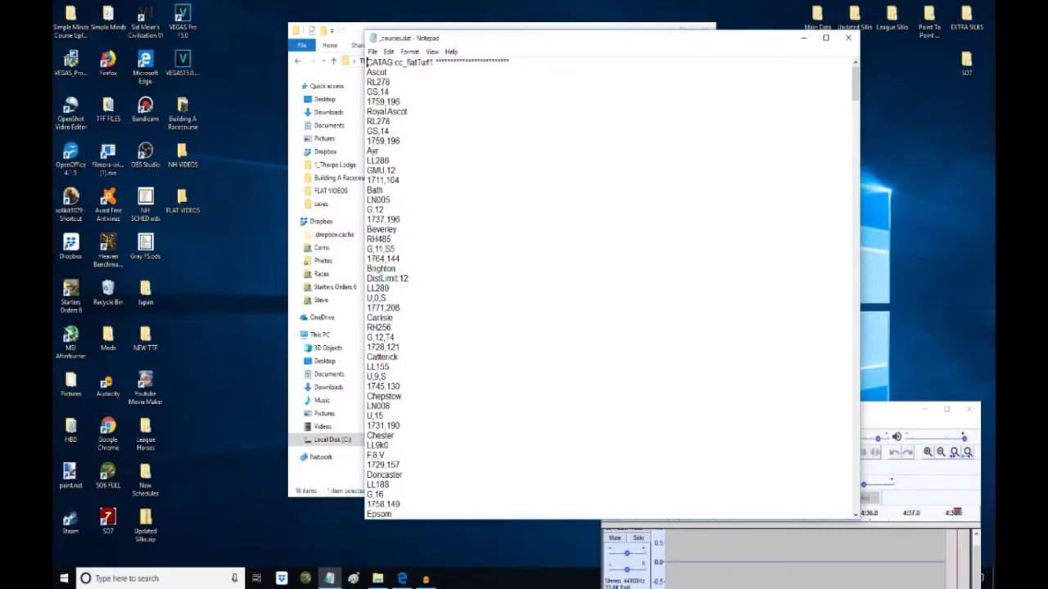
key(Down)
key(Down)
key(Down)
key(shift+Right)
key(shift+Right)
key(shift+Right)
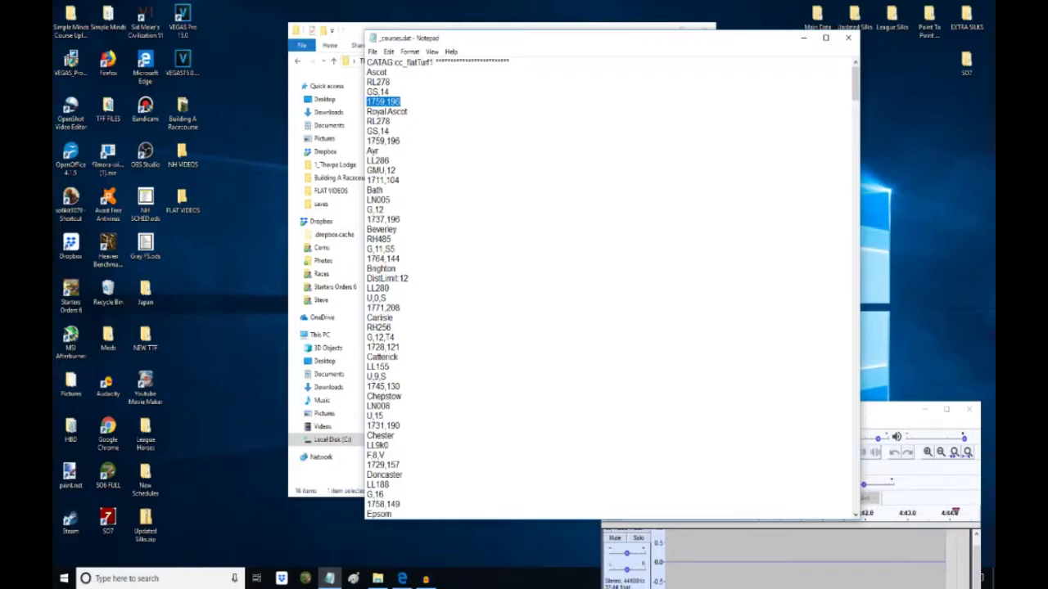
click(401, 102)
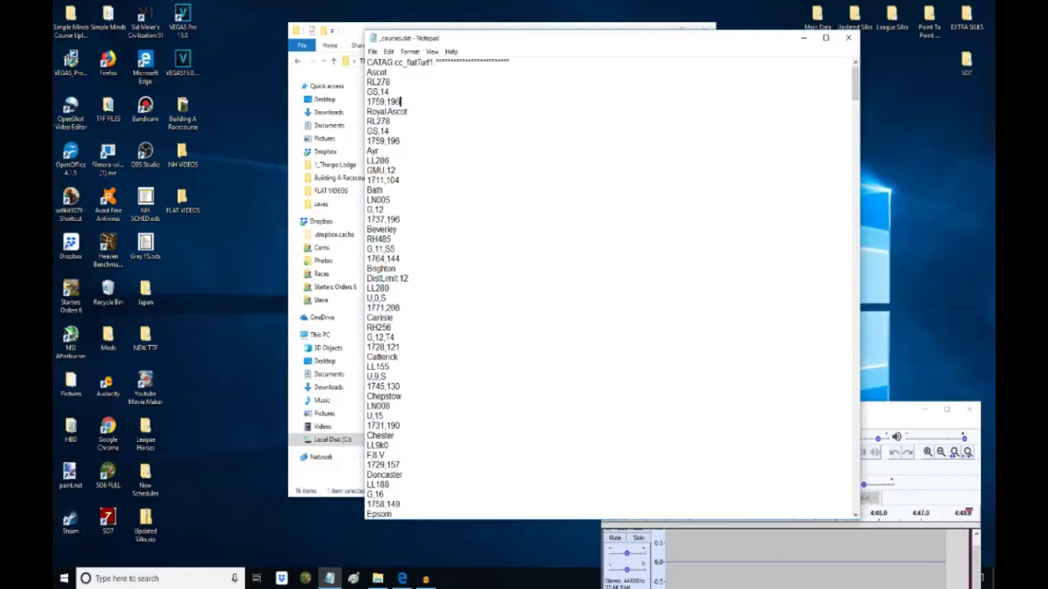
scroll(610, 287, down, 20)
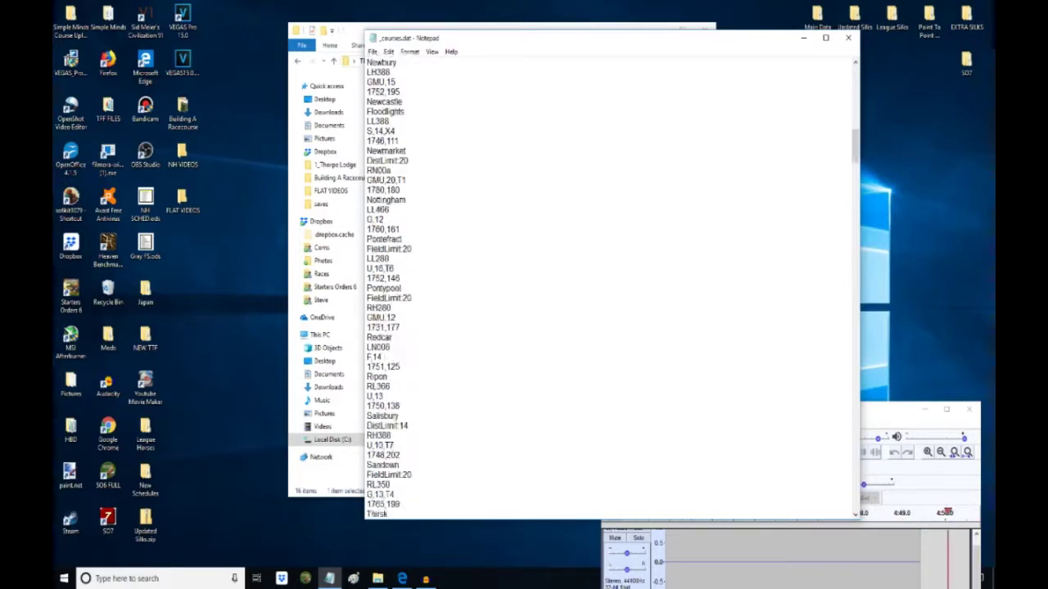
scroll(609, 286, down, 20)
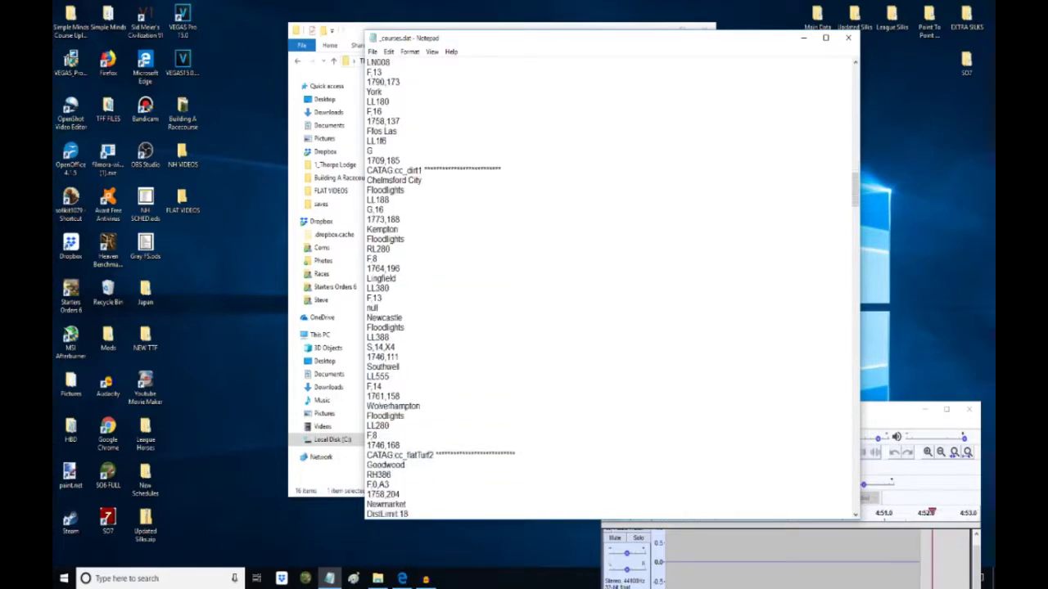
scroll(610, 286, down, 20)
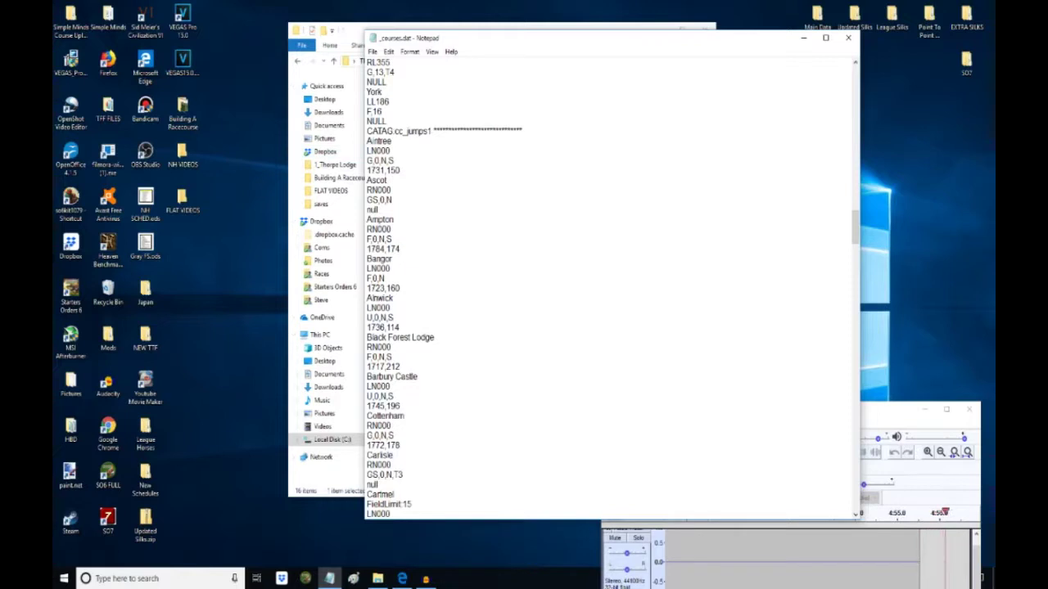
scroll(610, 287, down, 1)
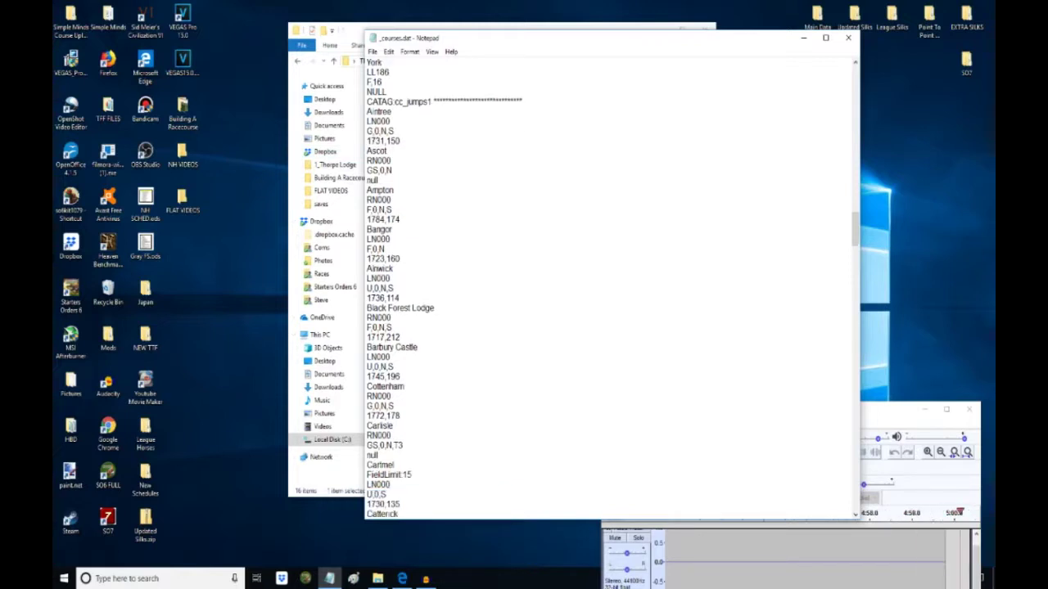
scroll(609, 287, down, 7)
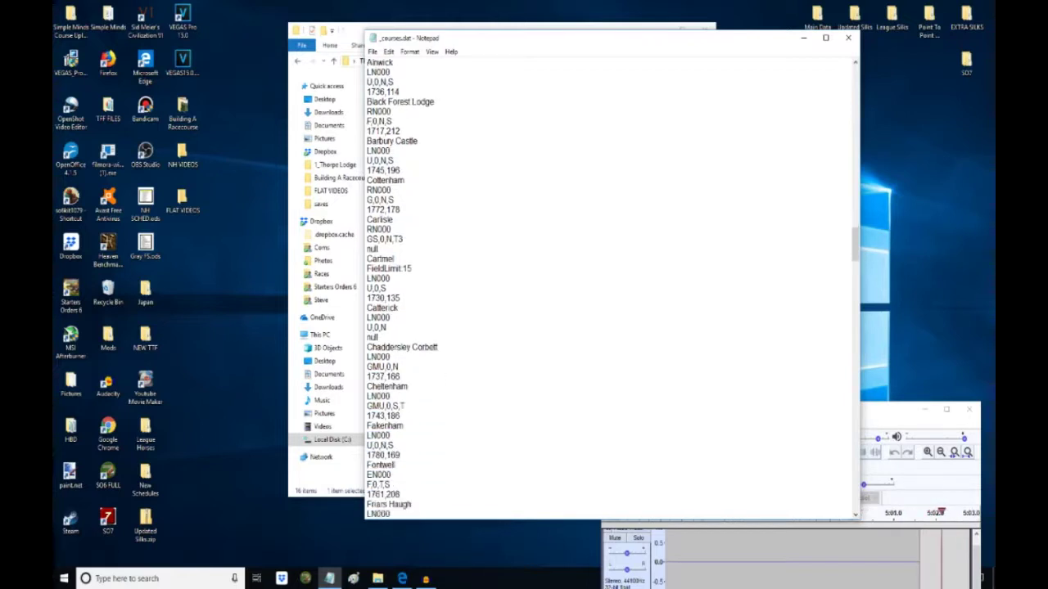
scroll(610, 286, down, 5)
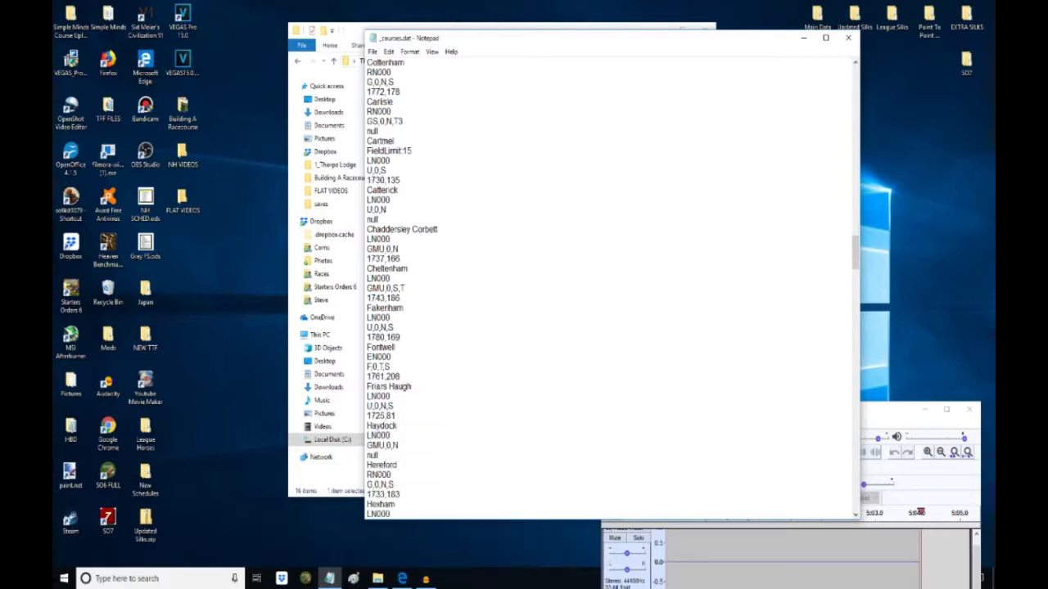
scroll(610, 286, down, 1)
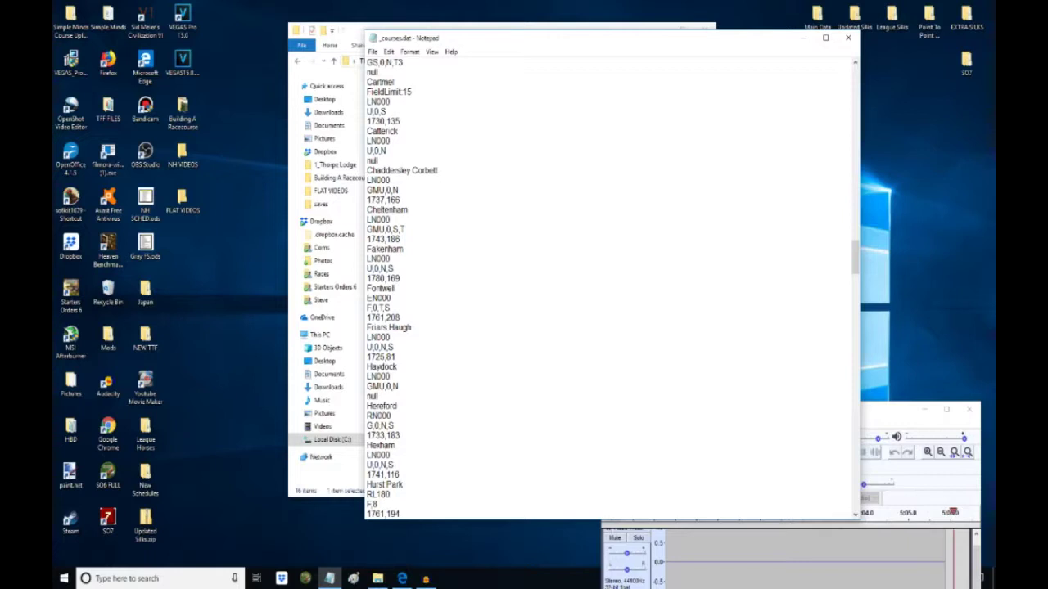
Copy the four-line Fakenham entry ending in coordinates 1780,169
drag(367, 248, 401, 279)
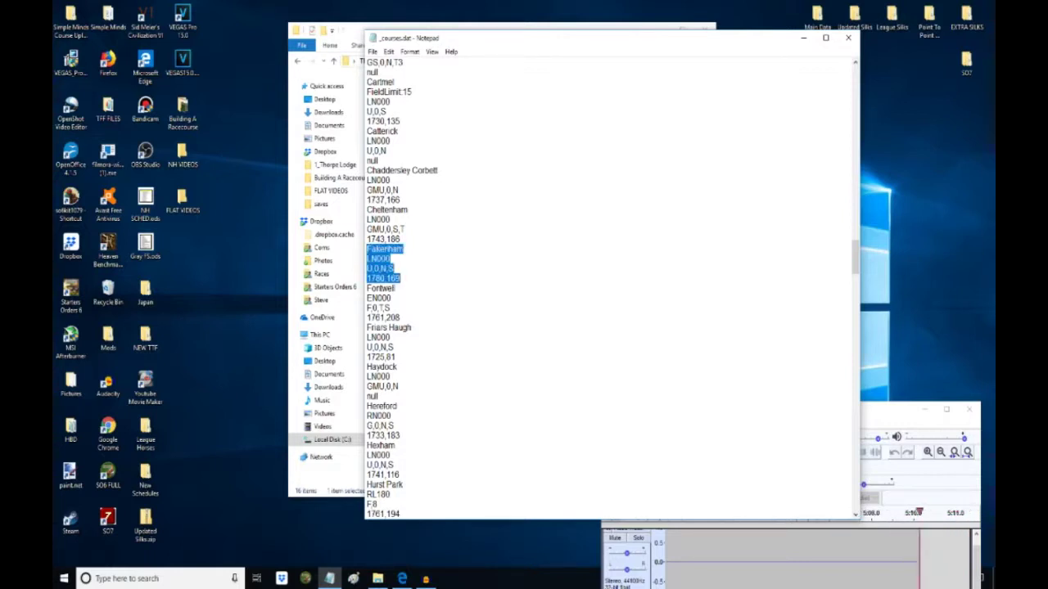
right_click(392, 265)
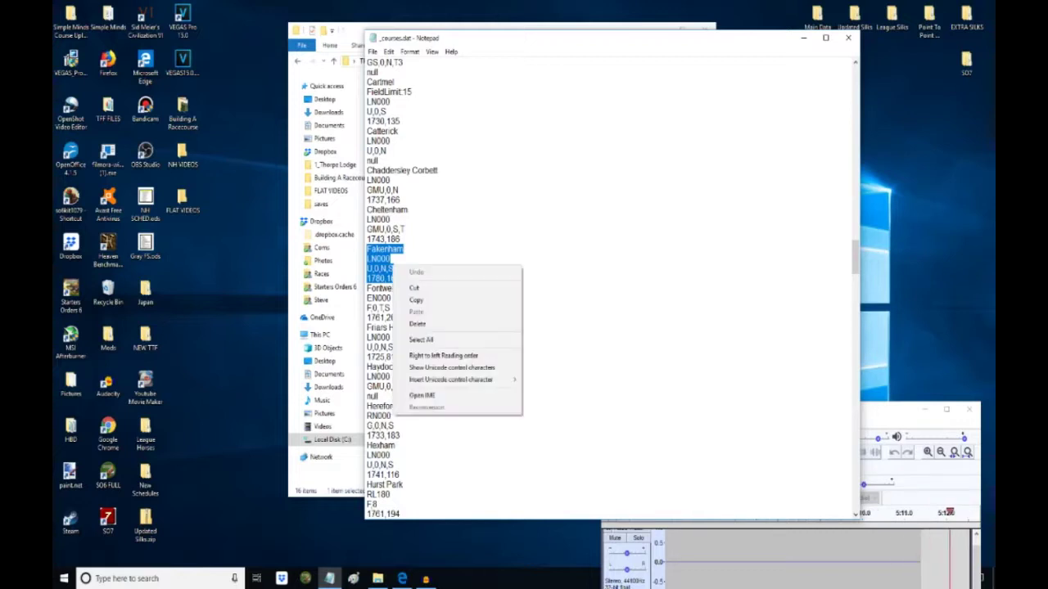
click(418, 300)
click(391, 219)
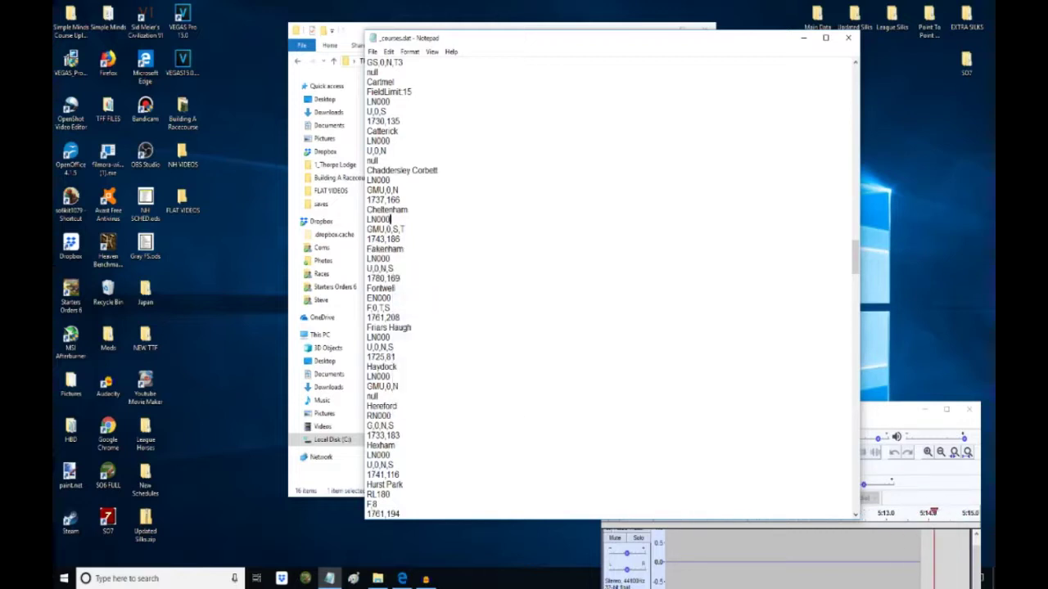
click(329, 578)
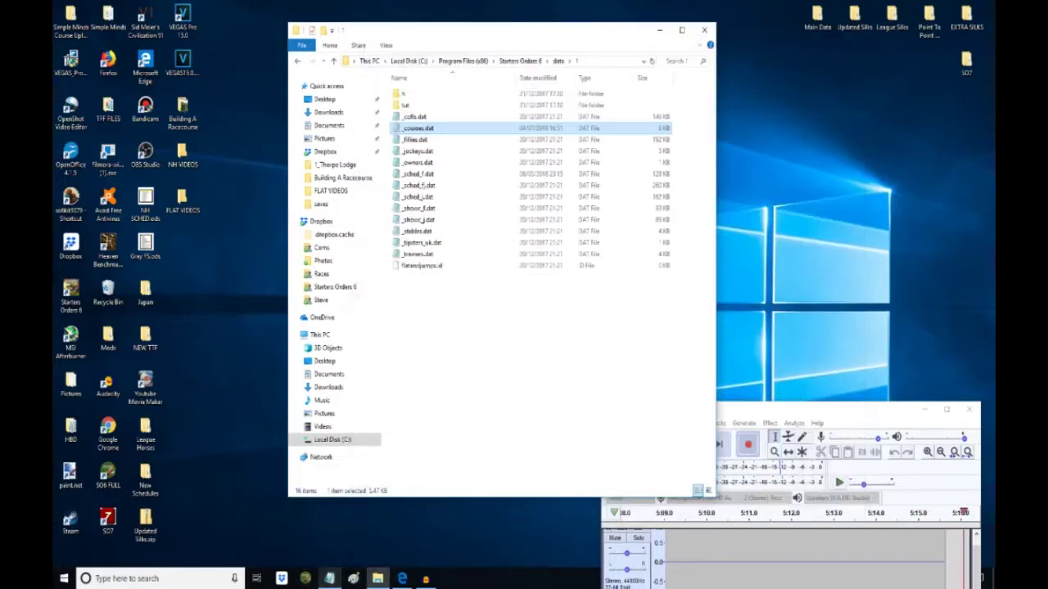
click(329, 579)
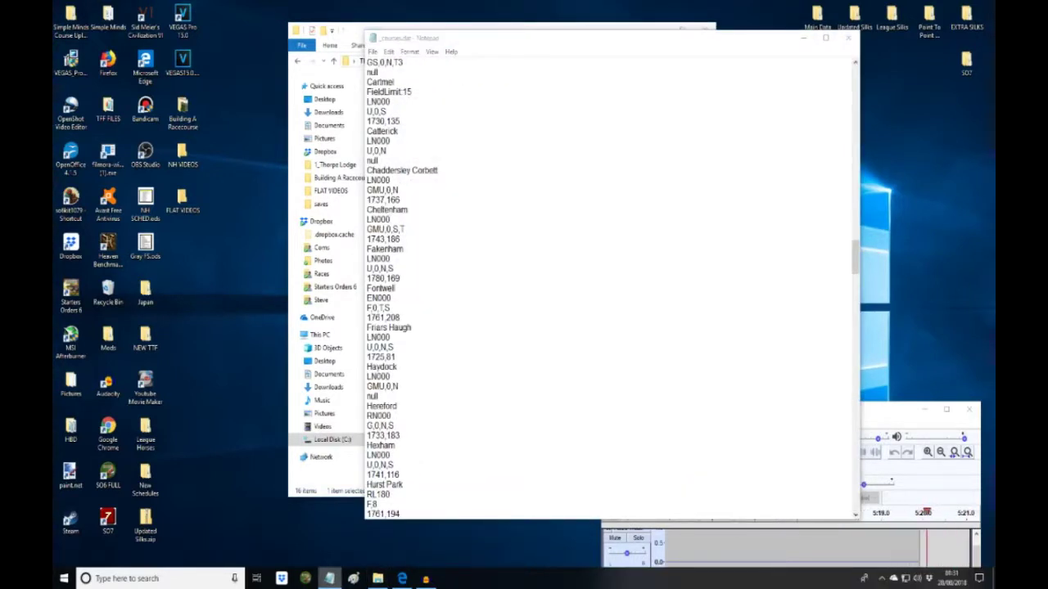
Paste the Fakenham entry into a new Notepad document and rename it Thorpe Lodge
right_click(328, 579)
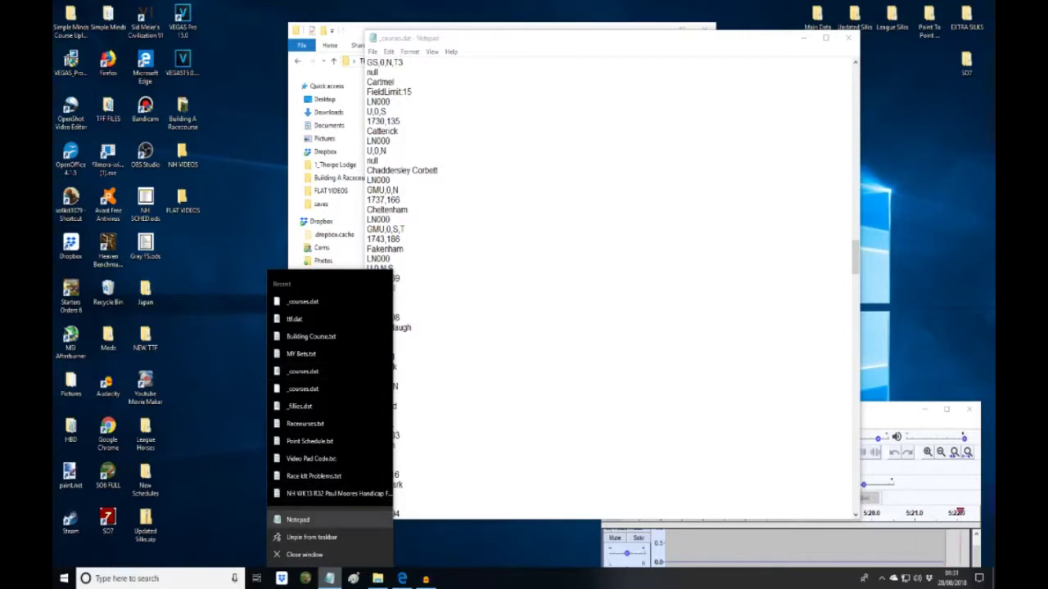
click(297, 520)
right_click(674, 182)
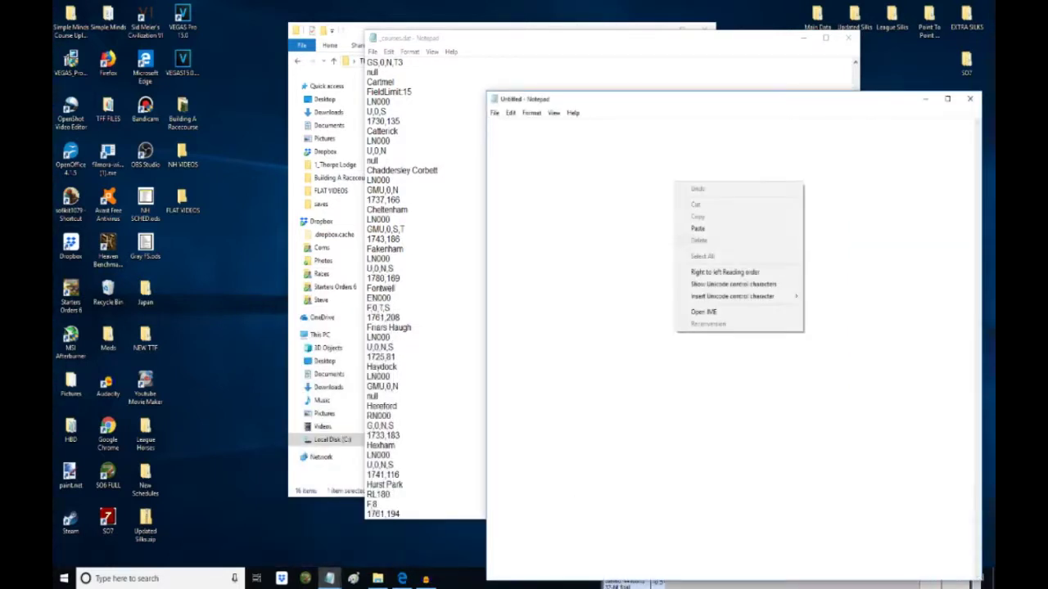
click(695, 231)
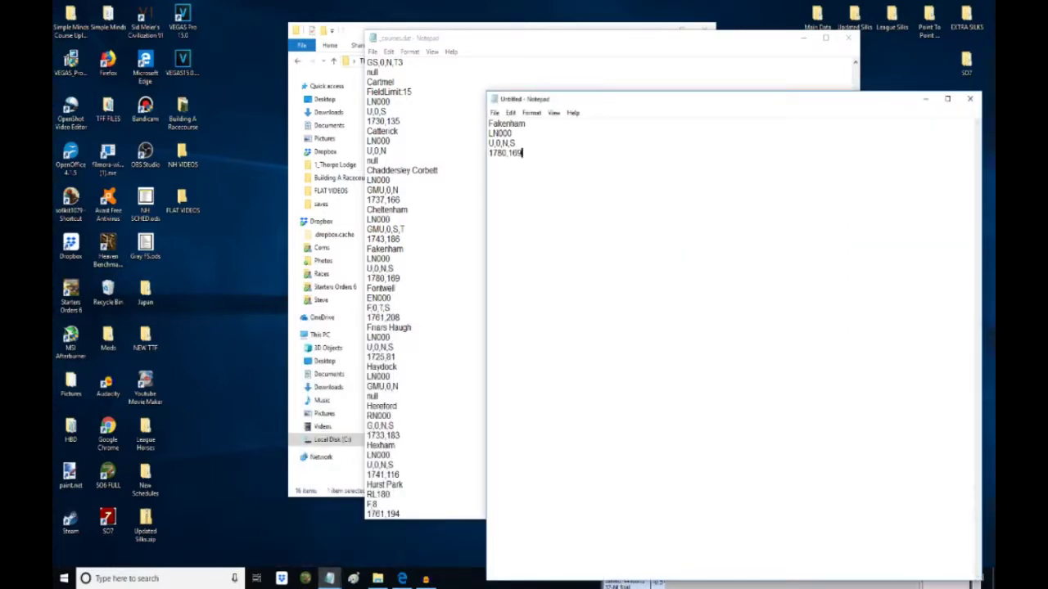
drag(526, 123, 489, 123)
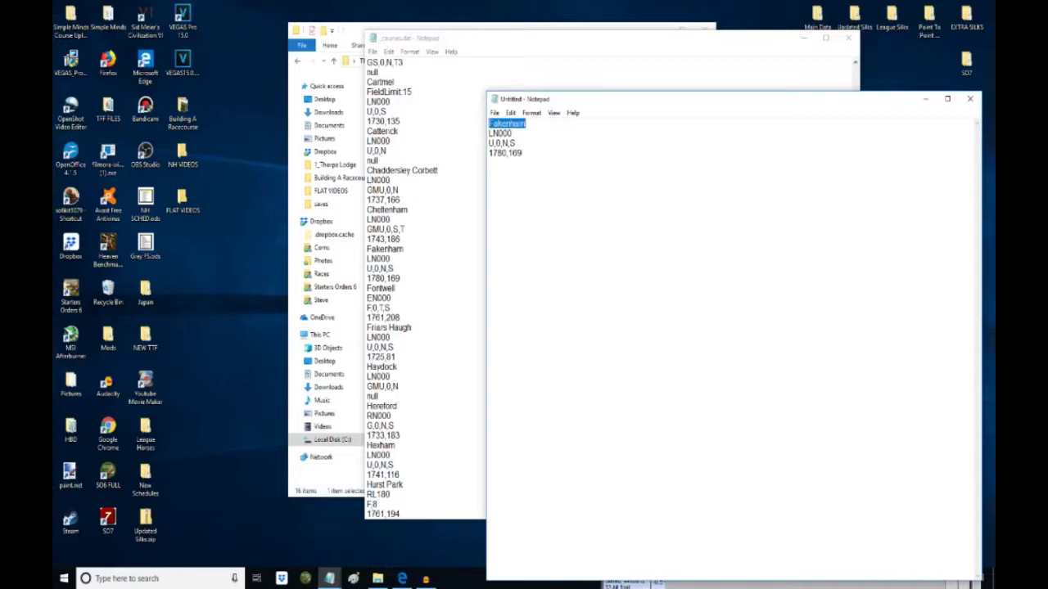
key(ctrl+x)
text(Th)
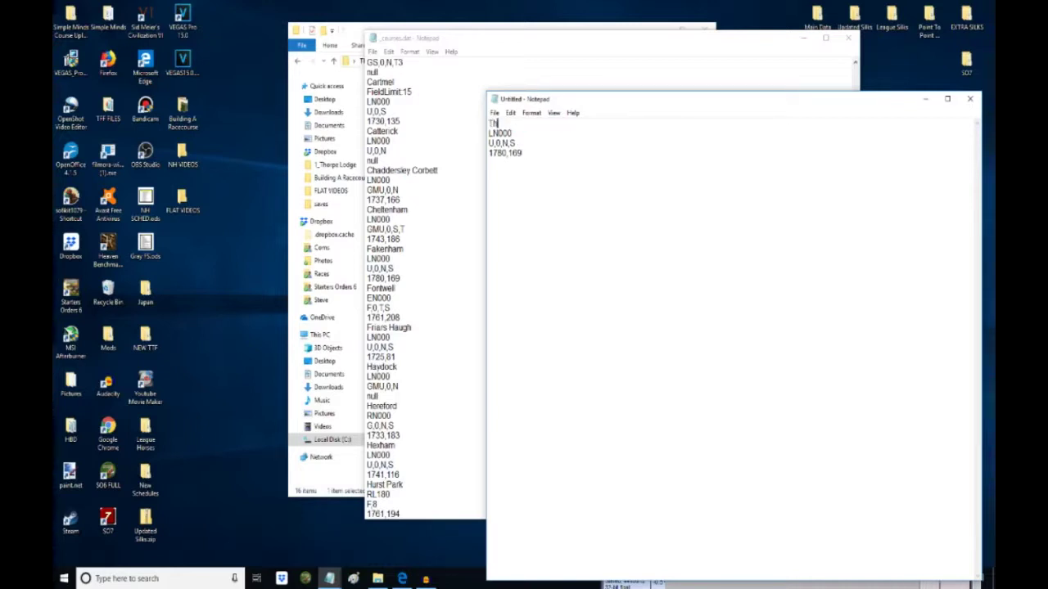
text(orpe )
text(Lodge)
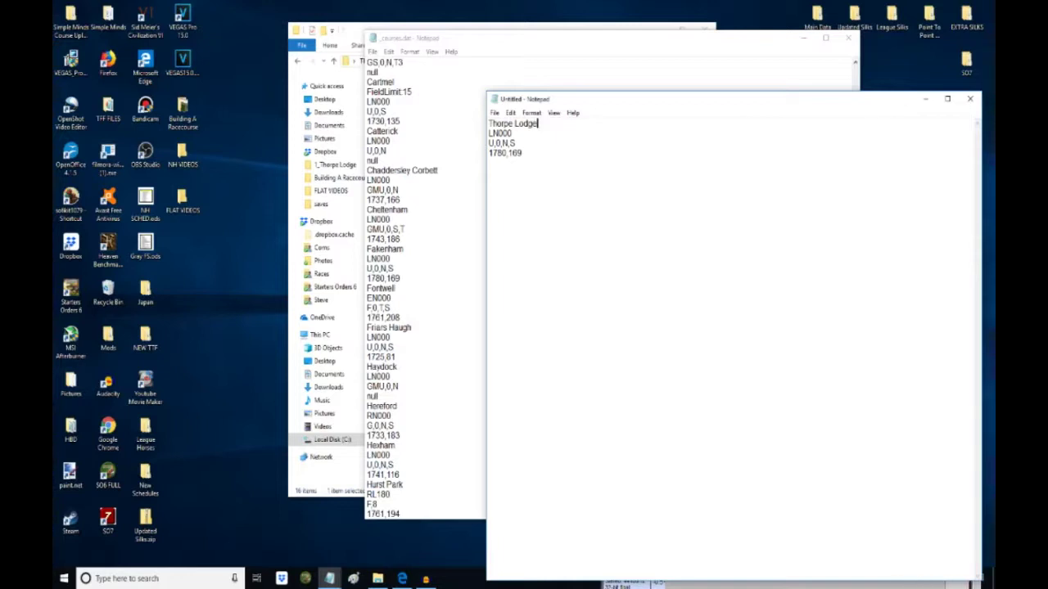
Delete the old 1780,169 coordinates line and minimize the Thorpe Lodge draft
drag(522, 153, 488, 153)
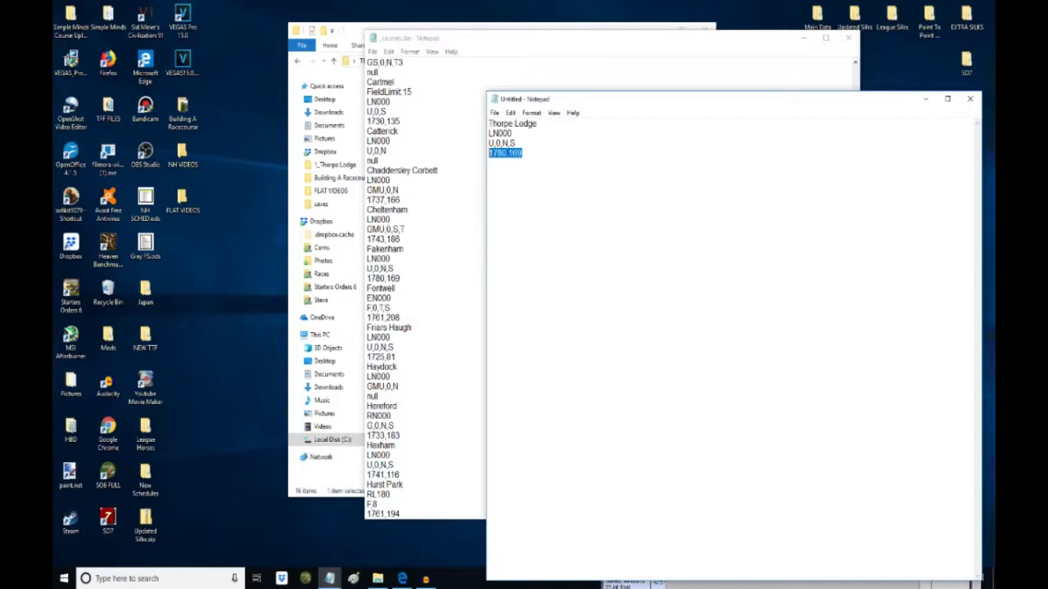
key(BackSpace)
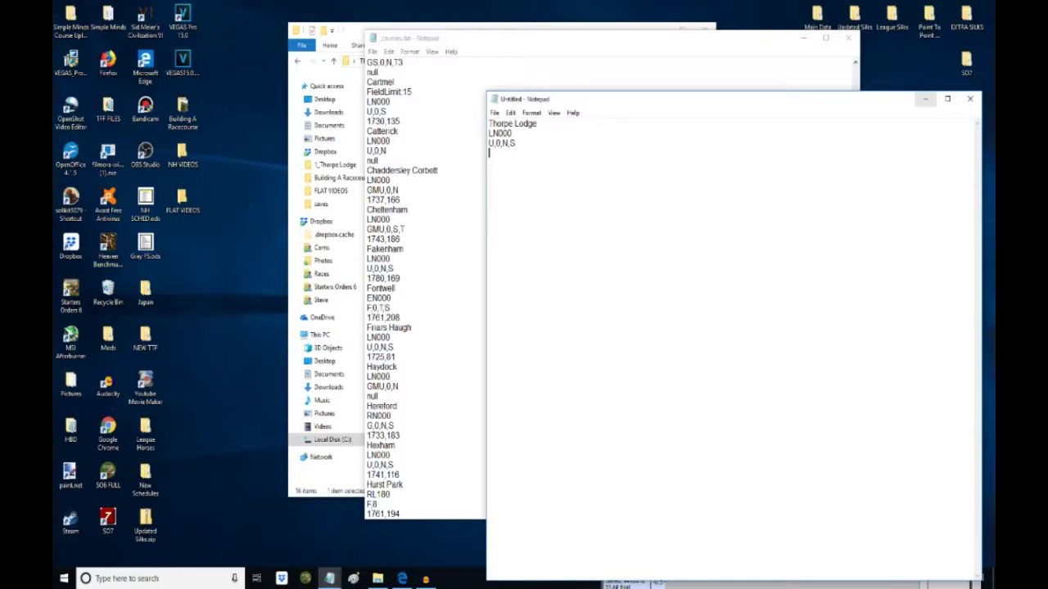
click(925, 99)
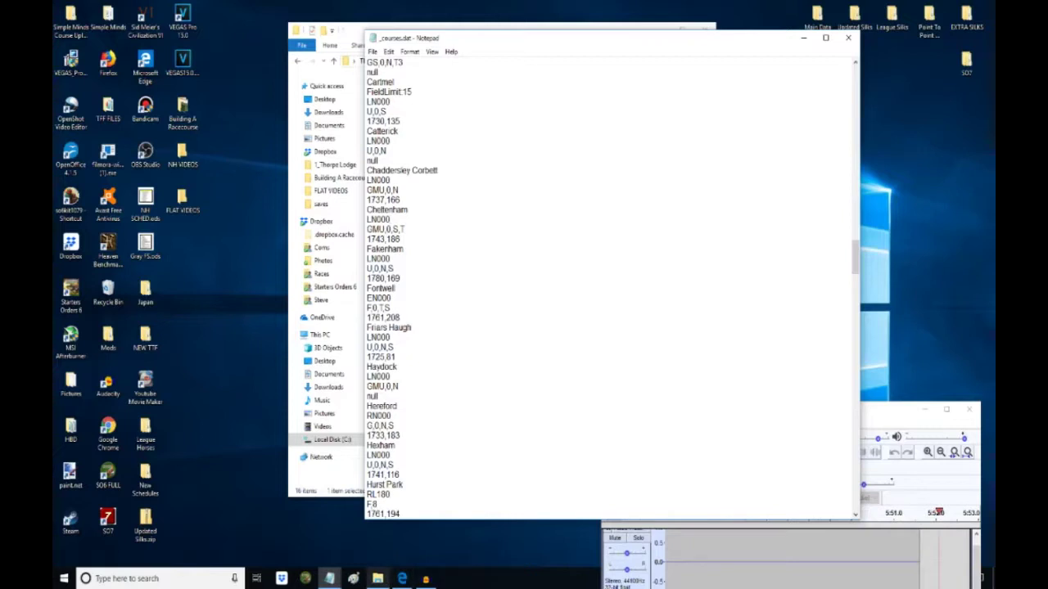
mouse_move(377, 579)
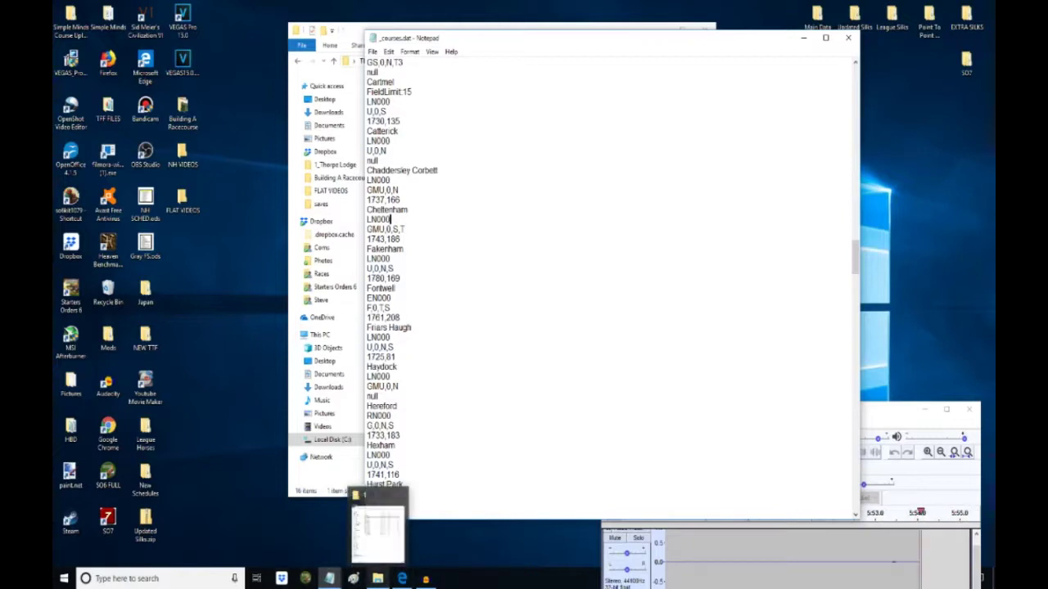
click(402, 579)
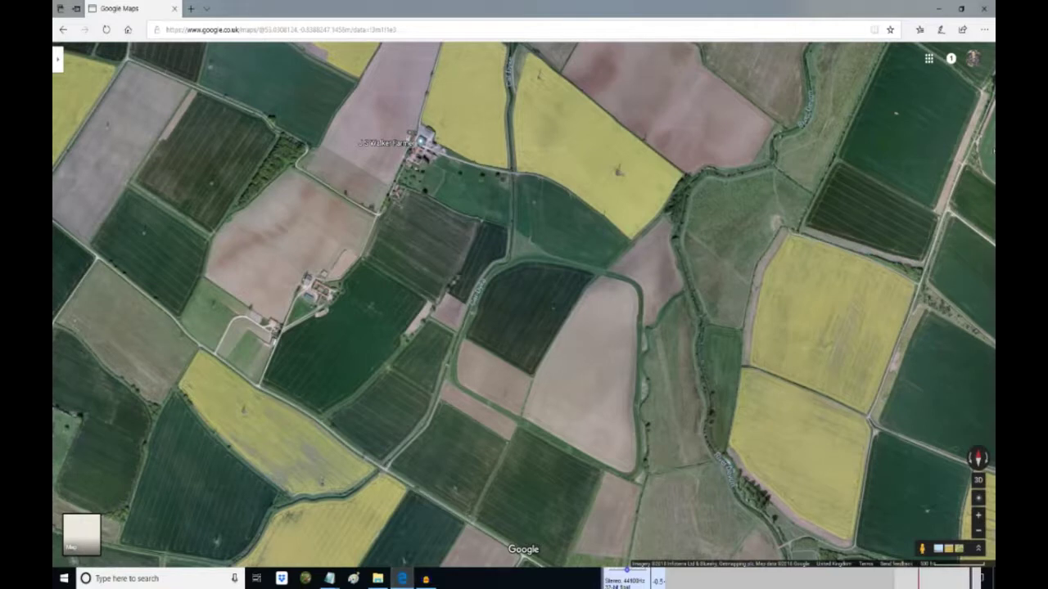
scroll(541, 327, down, 3)
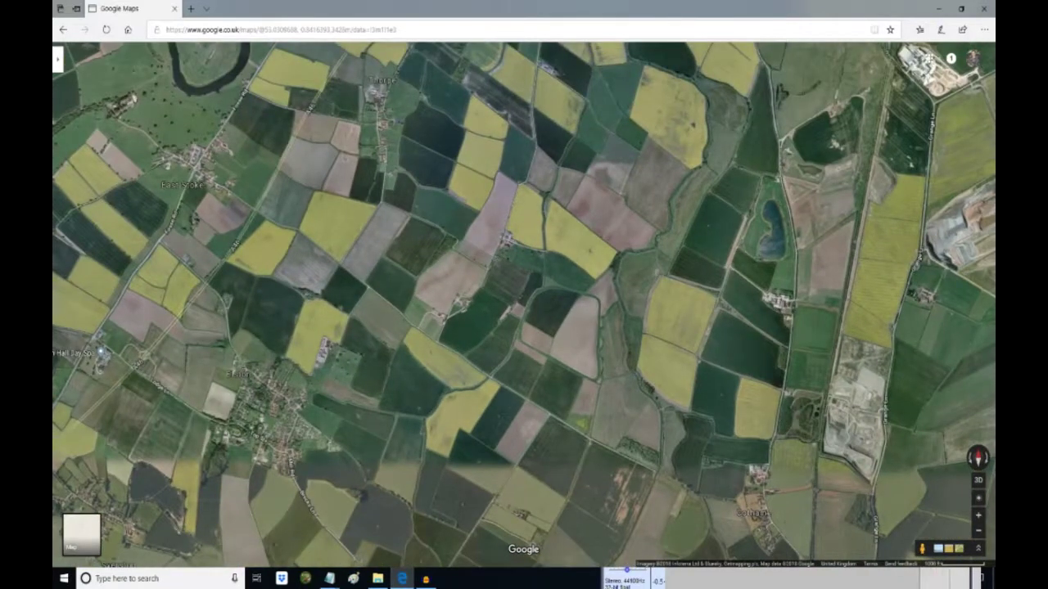
scroll(523, 304, down, 5)
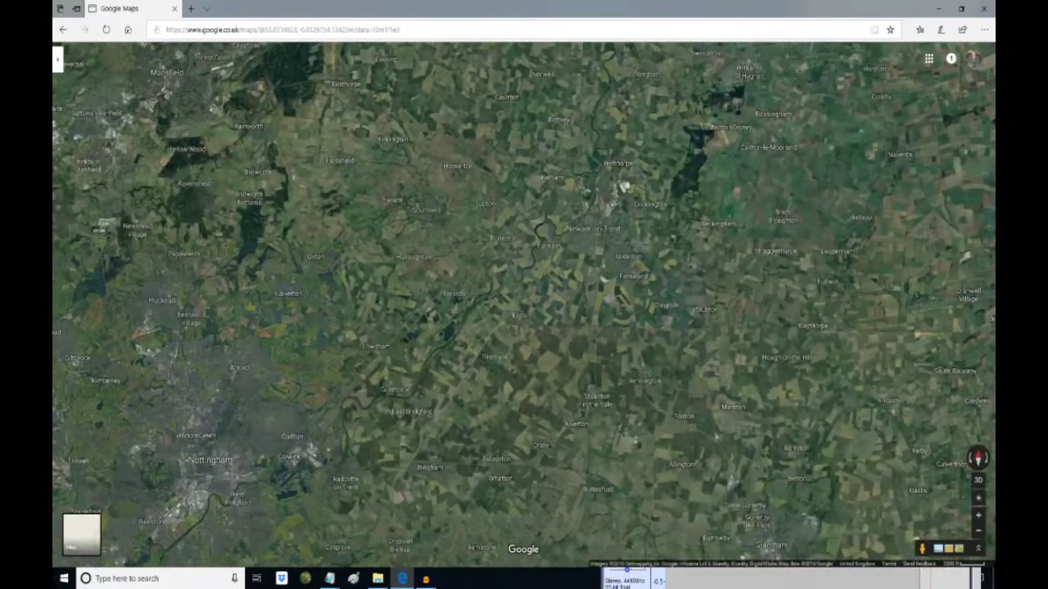
scroll(554, 309, down, 5)
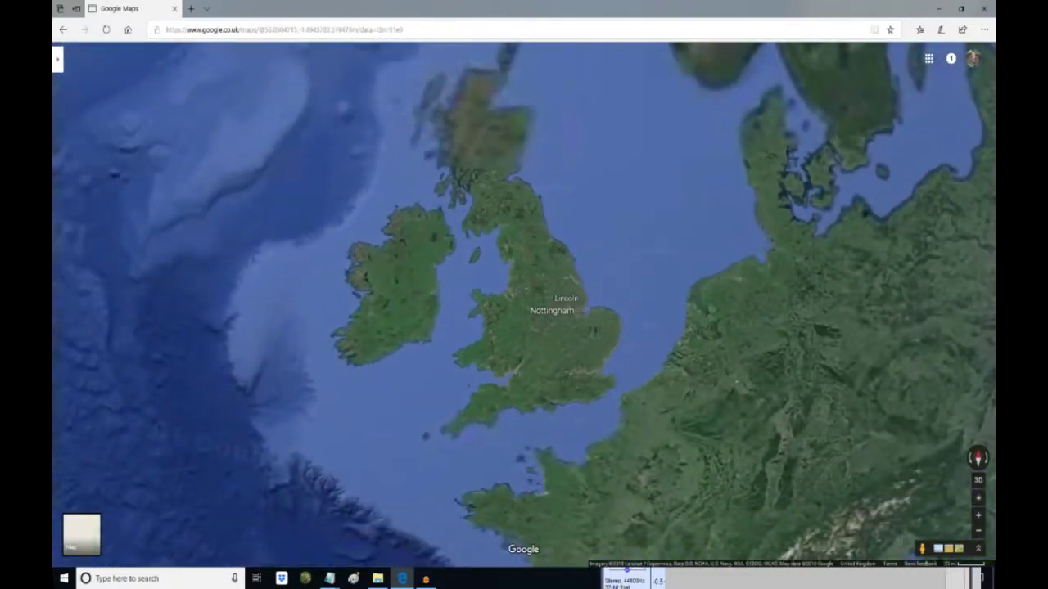
scroll(549, 306, down, 3)
scroll(548, 307, down, 3)
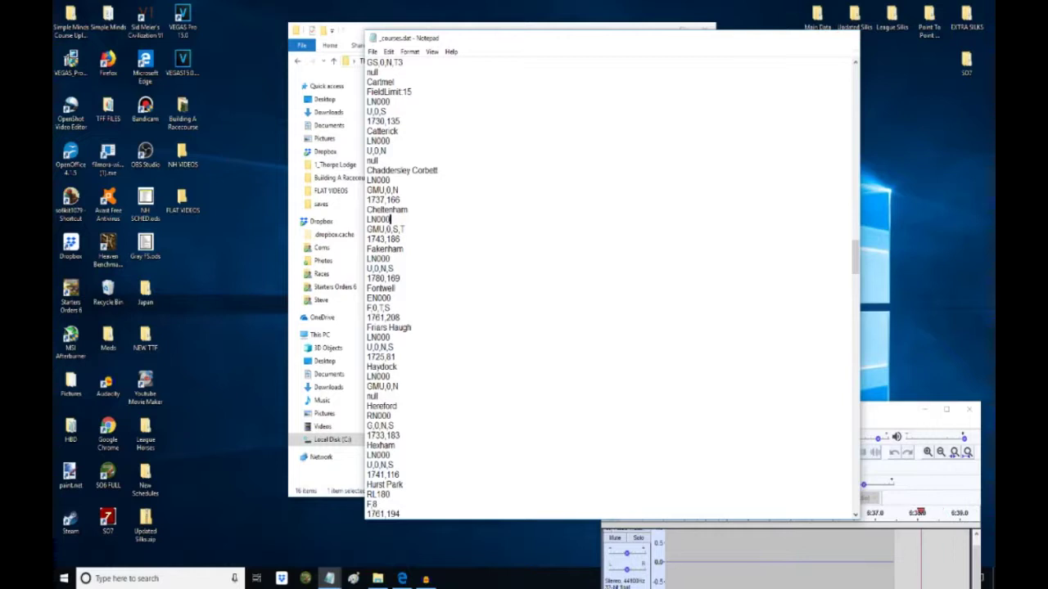
Close _courses.dat, go to Starters Orders 6\gfx\world, and show Open with for world_4096.jpg
click(847, 38)
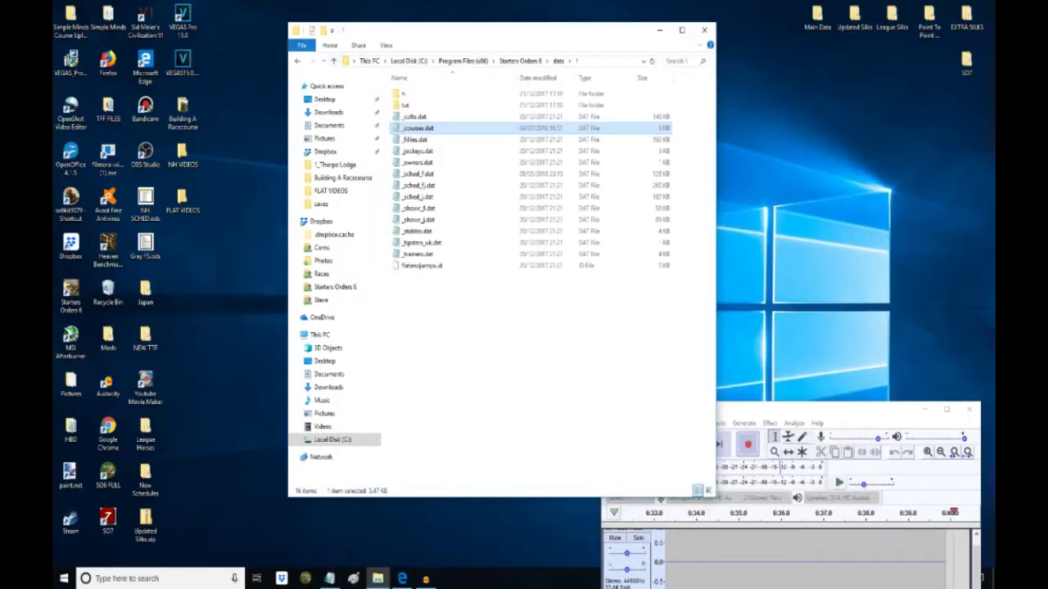
click(333, 61)
click(333, 60)
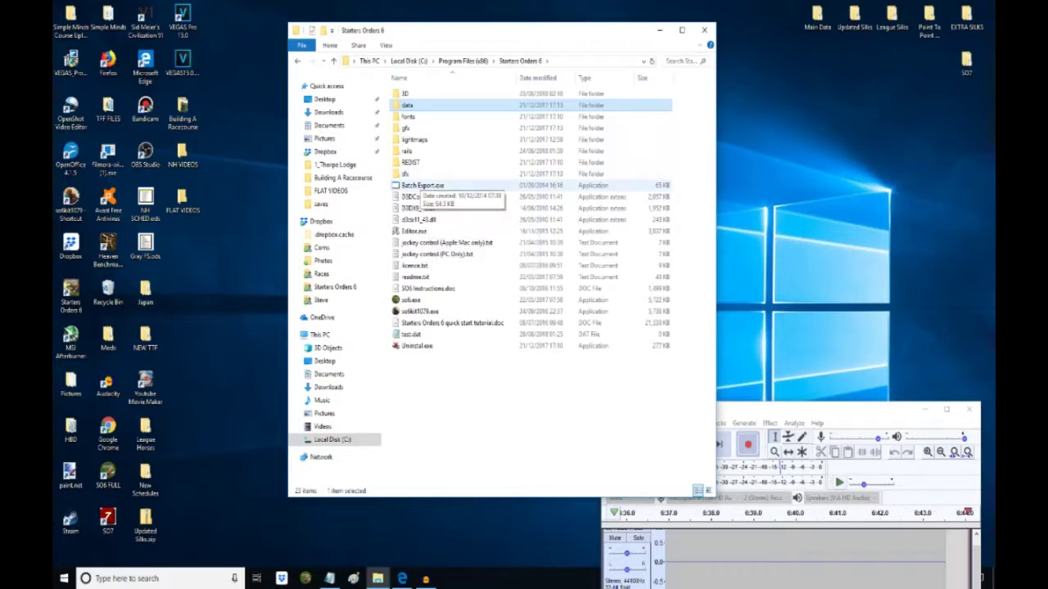
click(409, 128)
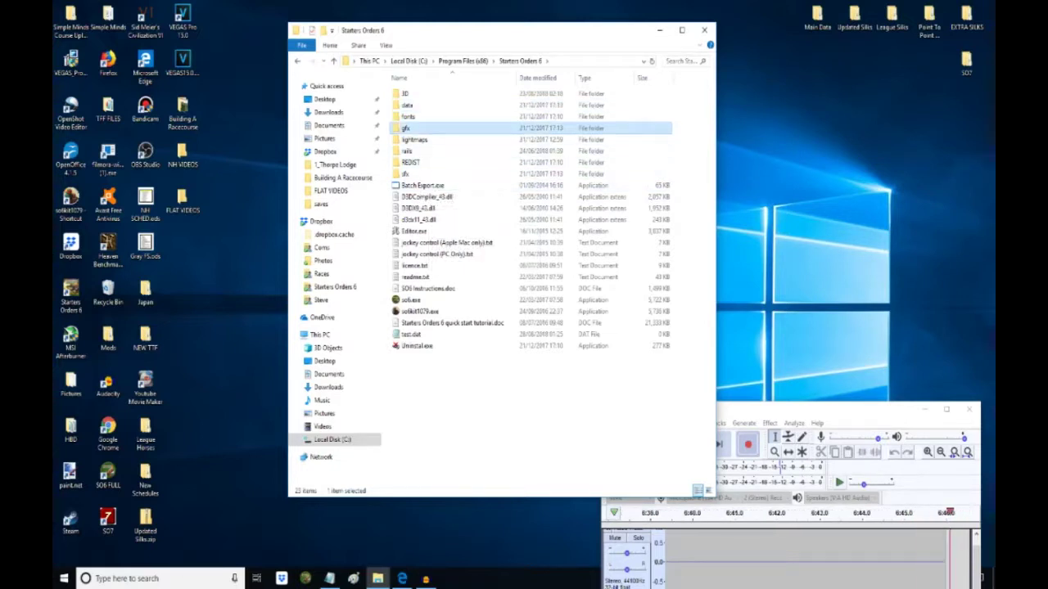
key(Return)
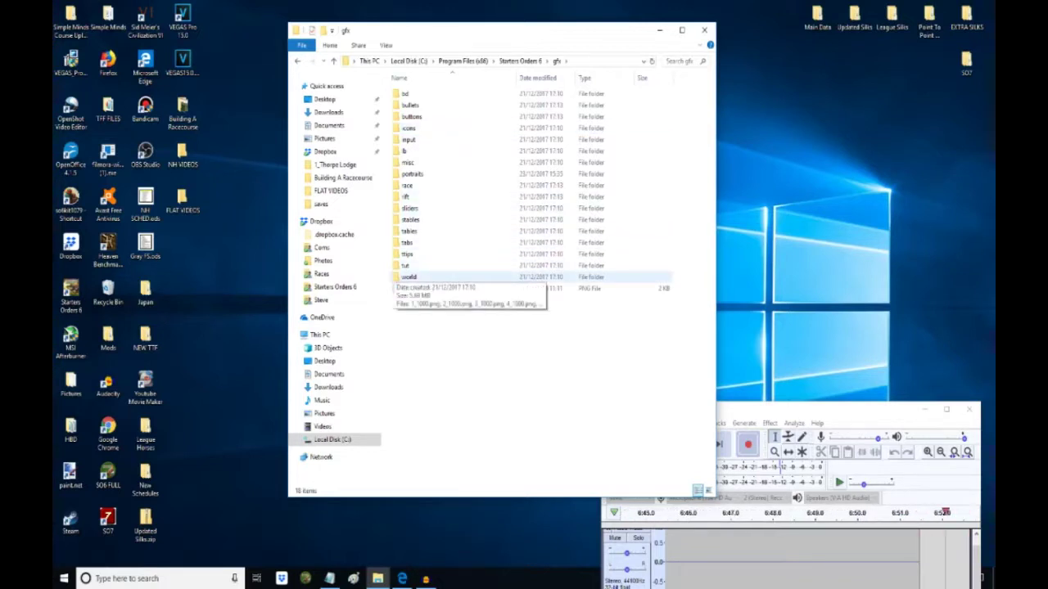
double_click(409, 277)
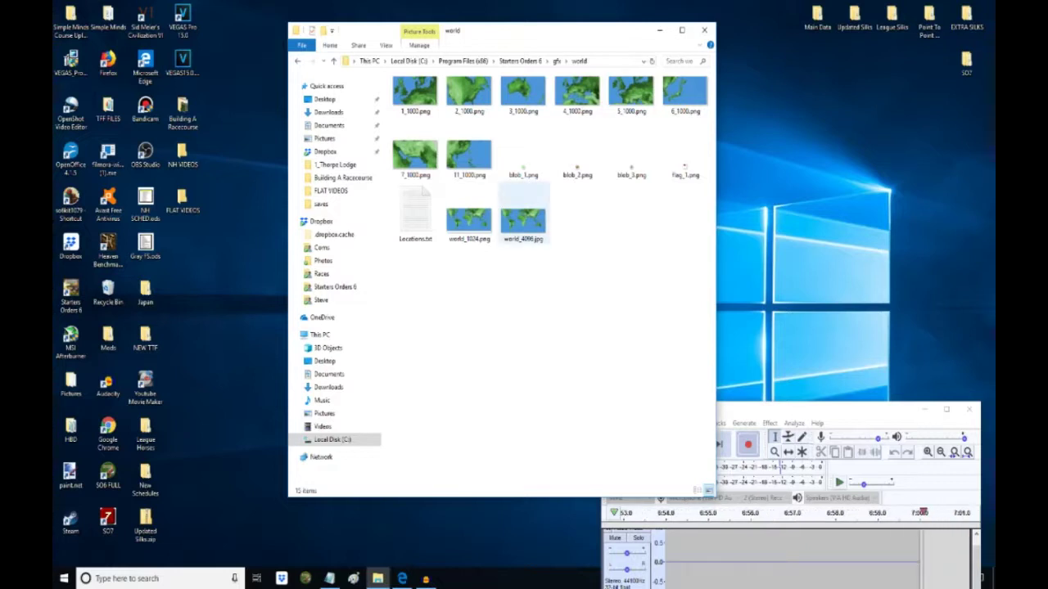
right_click(531, 221)
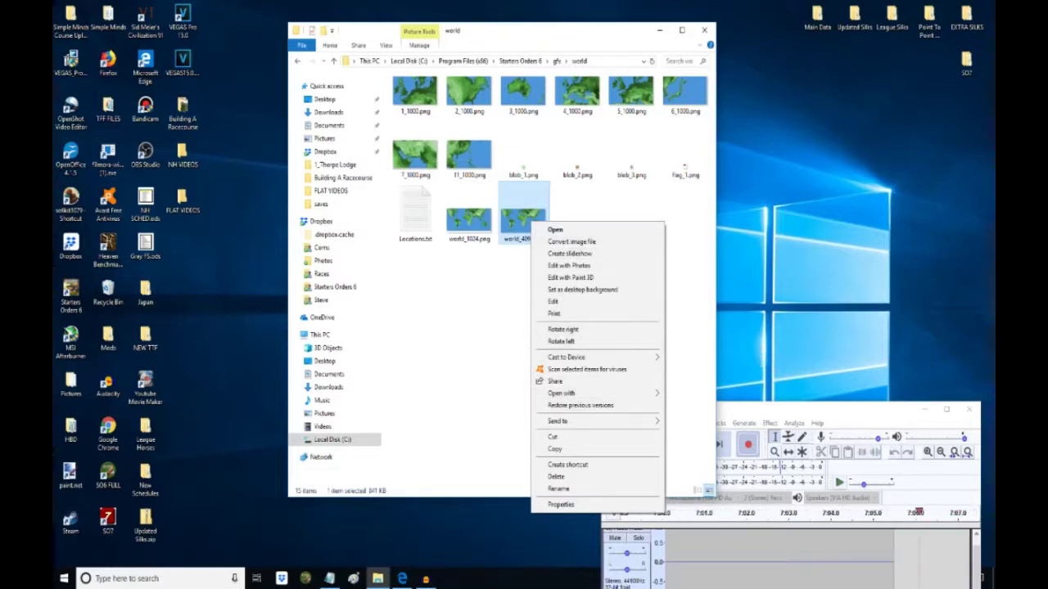
mouse_move(573, 421)
mouse_move(573, 393)
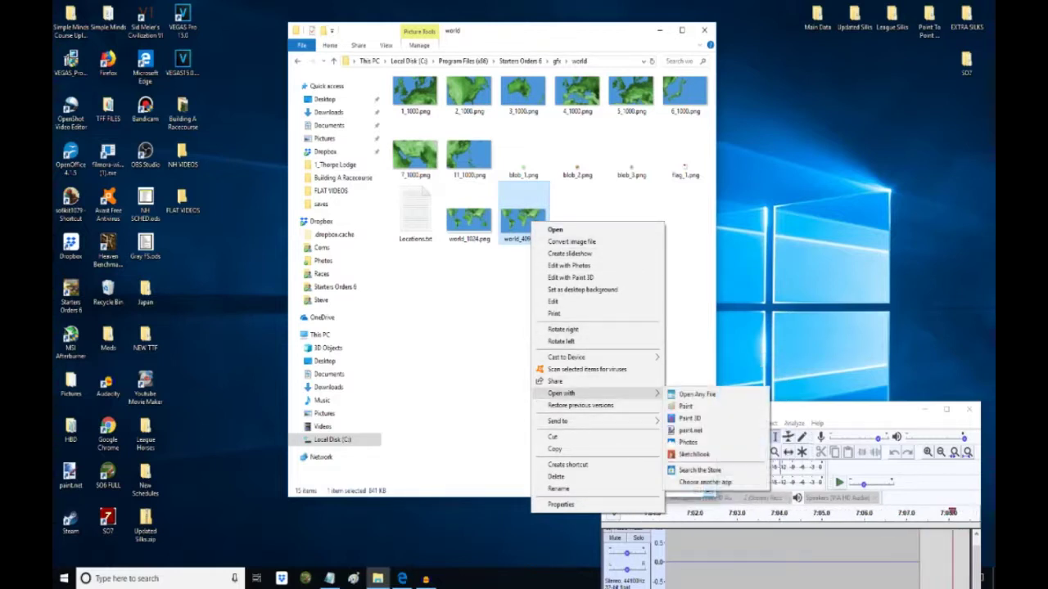
click(685, 406)
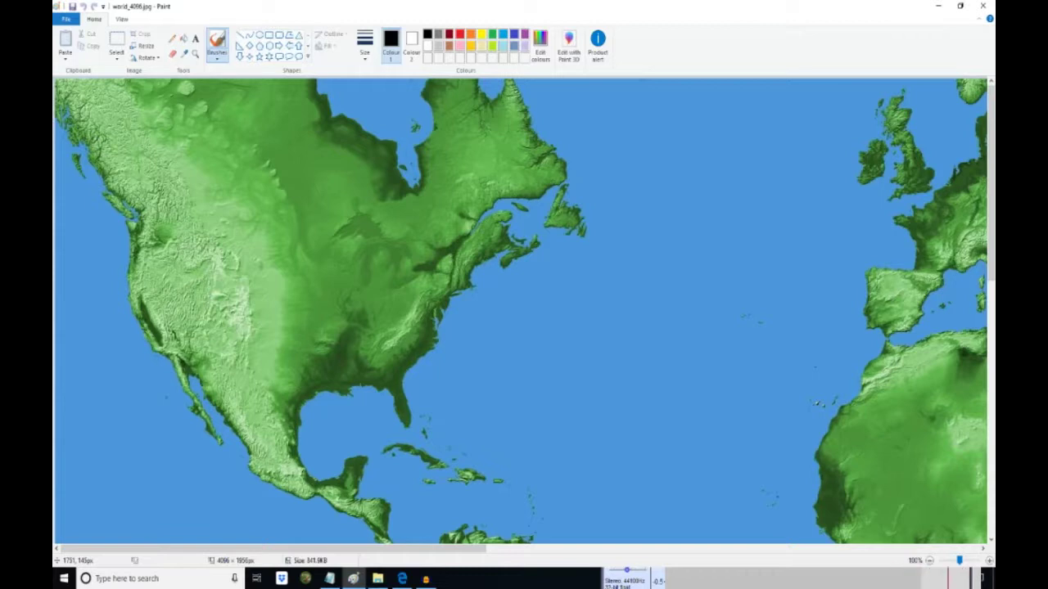
click(982, 5)
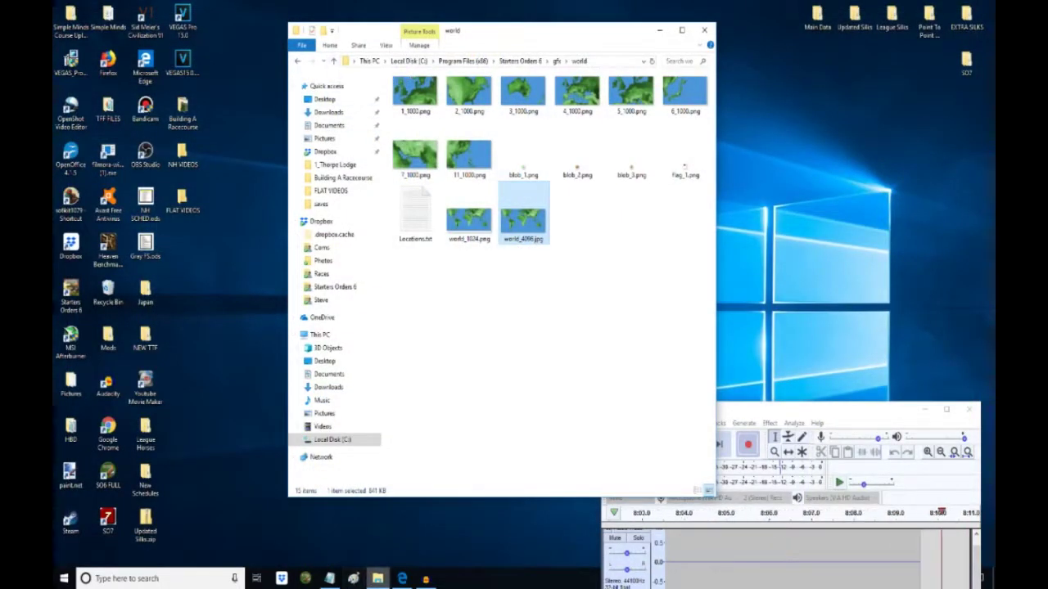
Add coordinates 1751,145 to the Thorpe Lodge draft and copy the whole entry
mouse_move(329, 578)
click(329, 528)
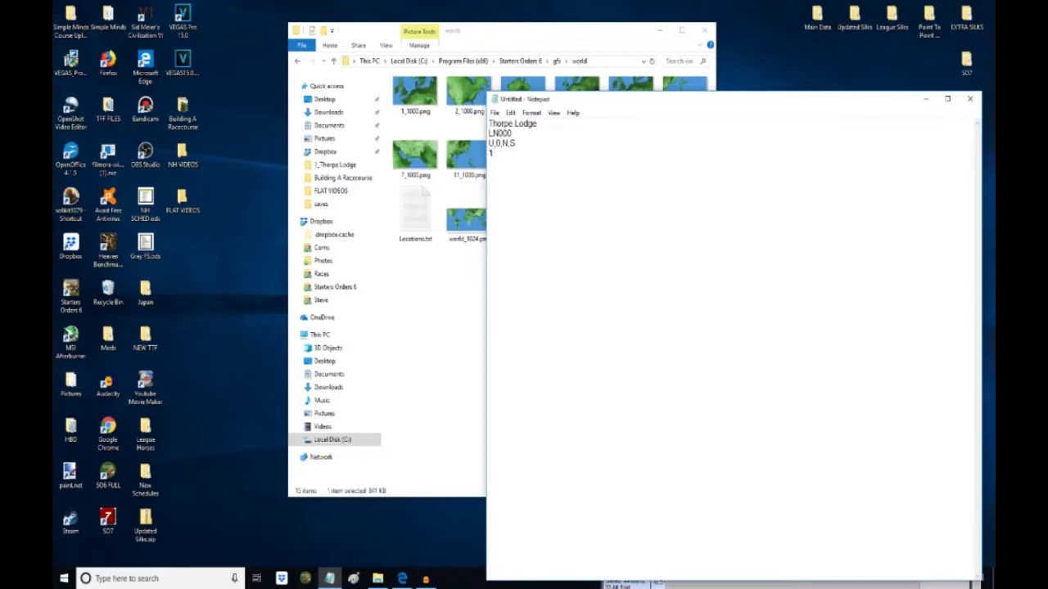
text(75)
text(1 )
text(145)
key(shift+Down)
key(shift+Down)
key(shift+Down)
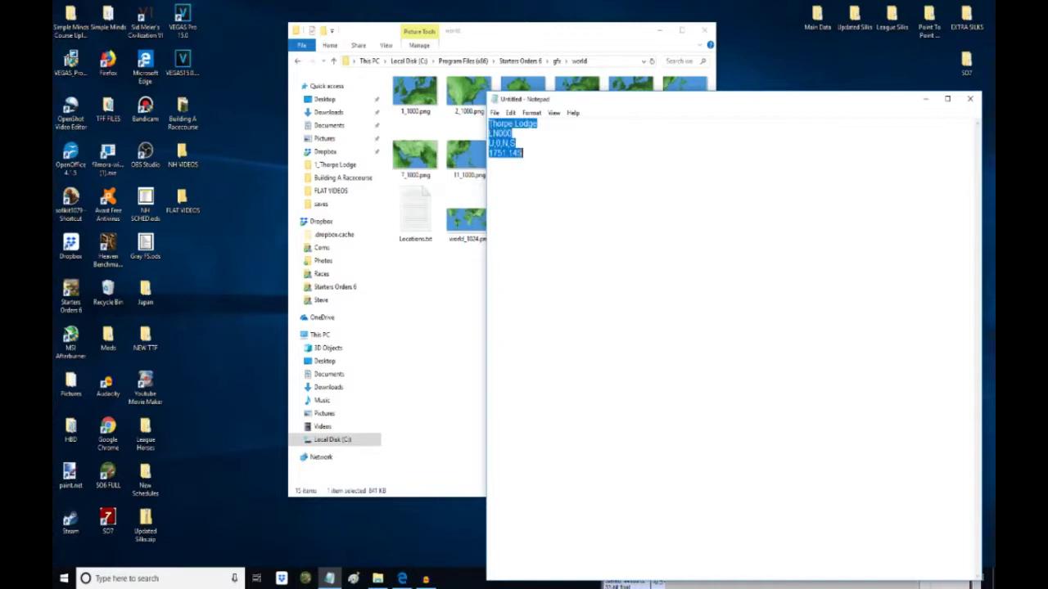
right_click(521, 149)
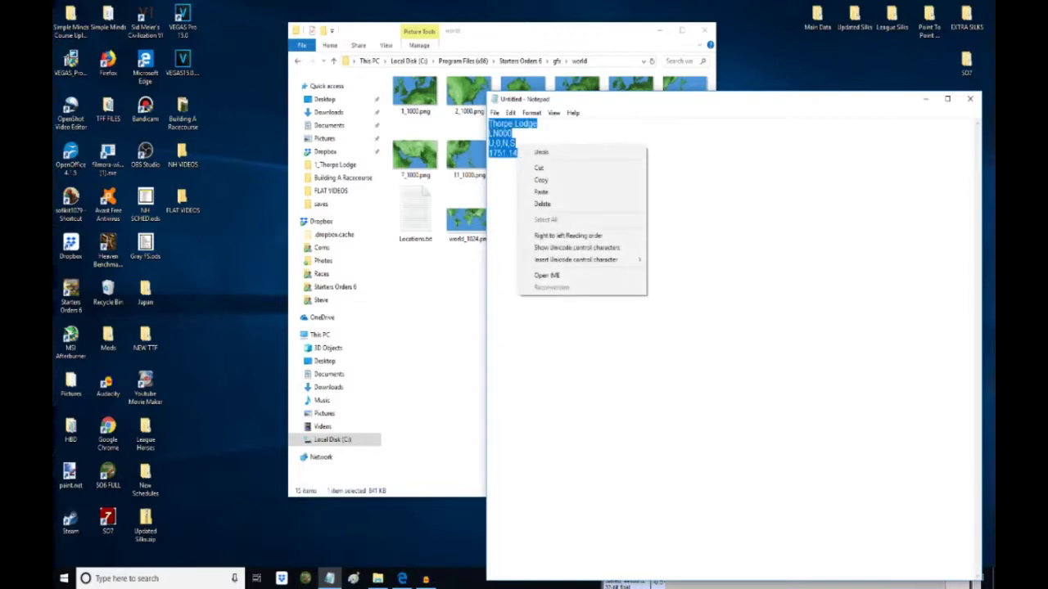
click(540, 179)
Minimize the draft and go back up to the Starters Orders 6 folder
click(329, 579)
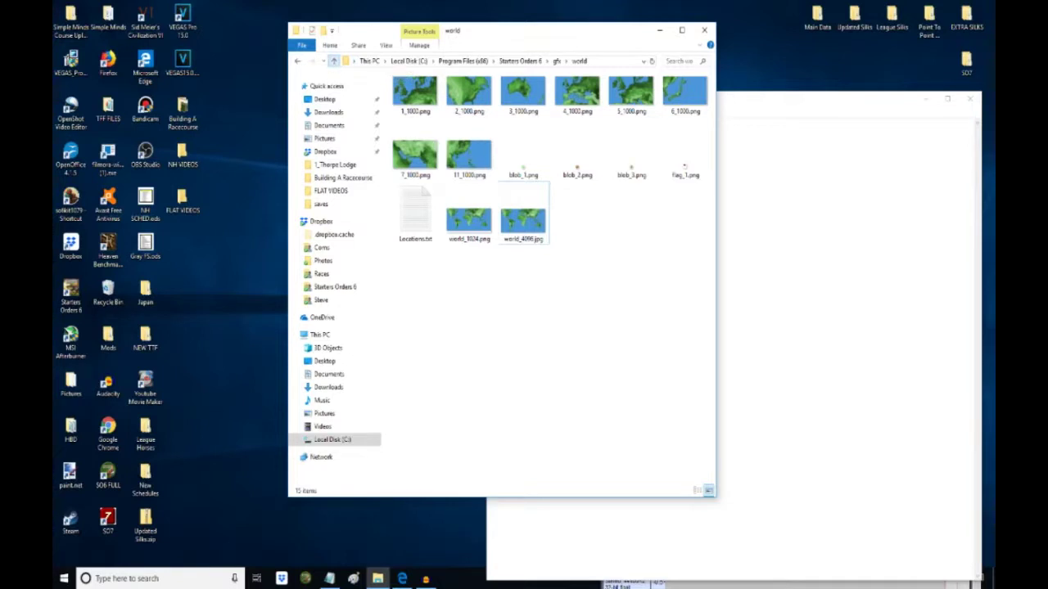
click(333, 60)
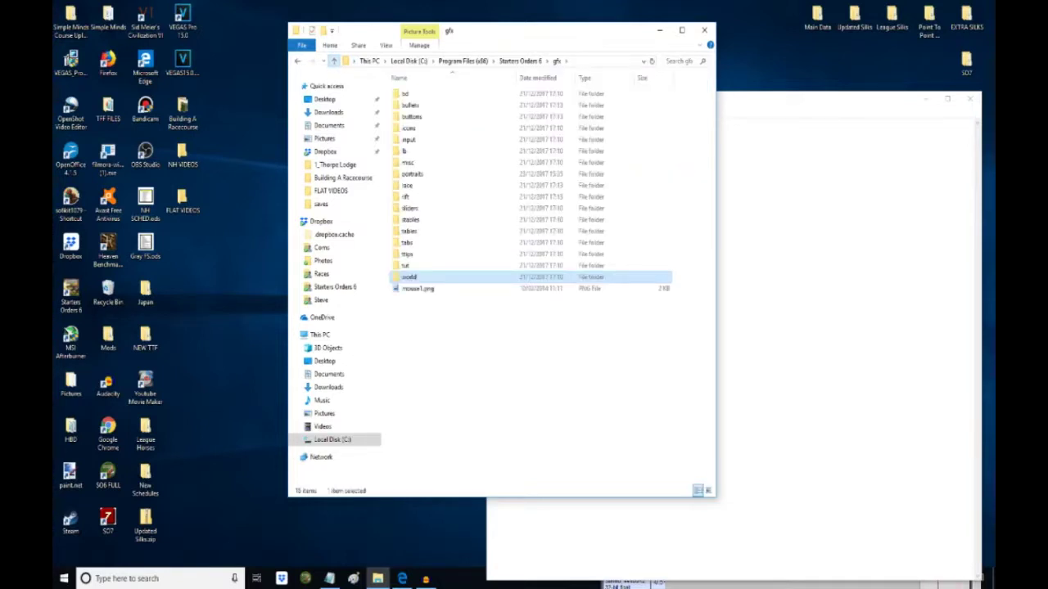
click(334, 61)
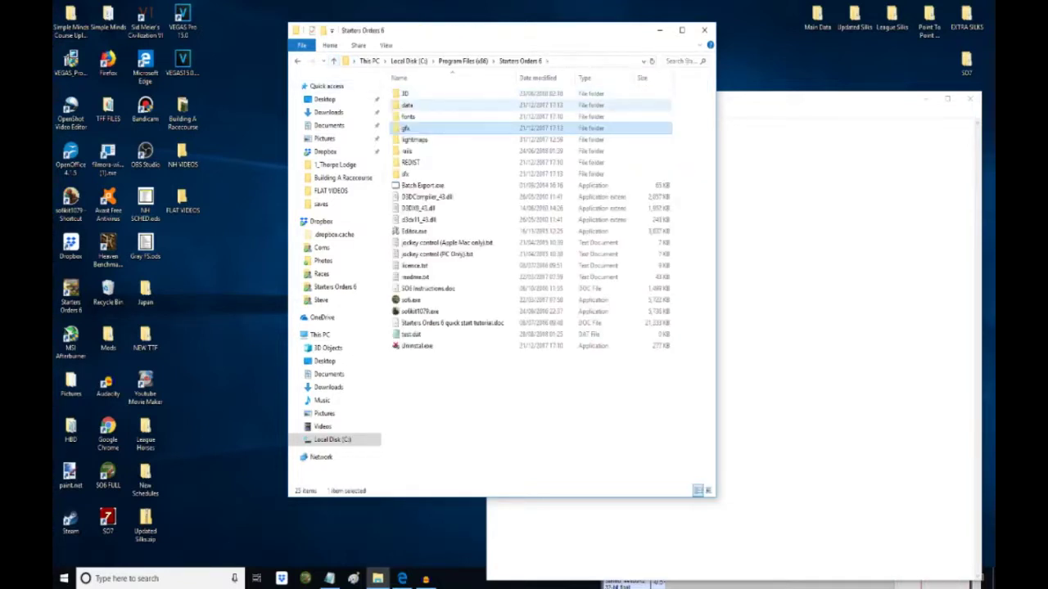
Open _courses.dat from the Starters Orders 6 data\1 folder in Notepad
double_click(409, 104)
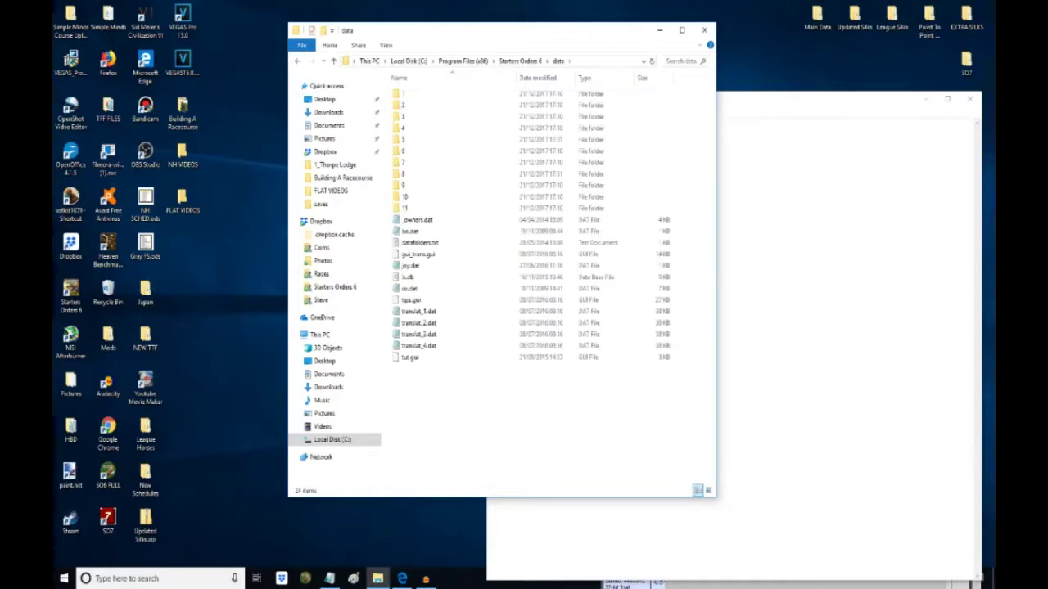
click(409, 93)
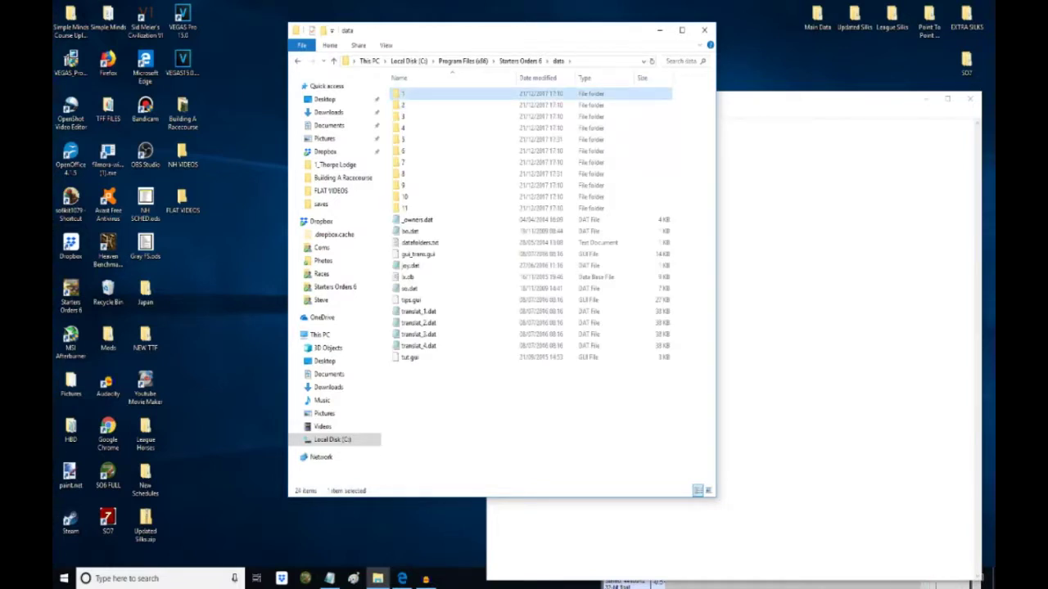
double_click(409, 94)
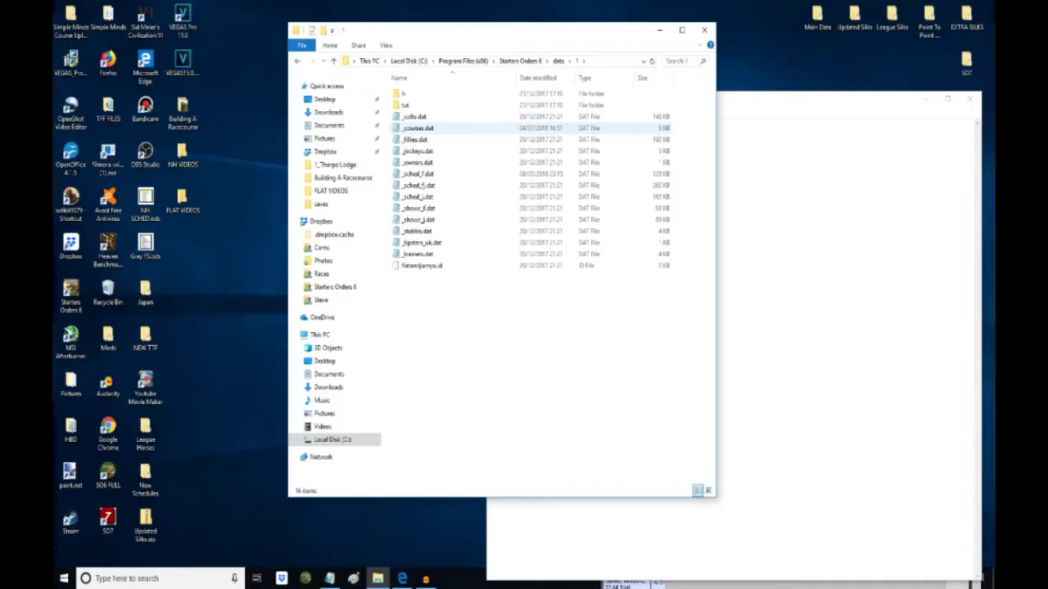
double_click(418, 127)
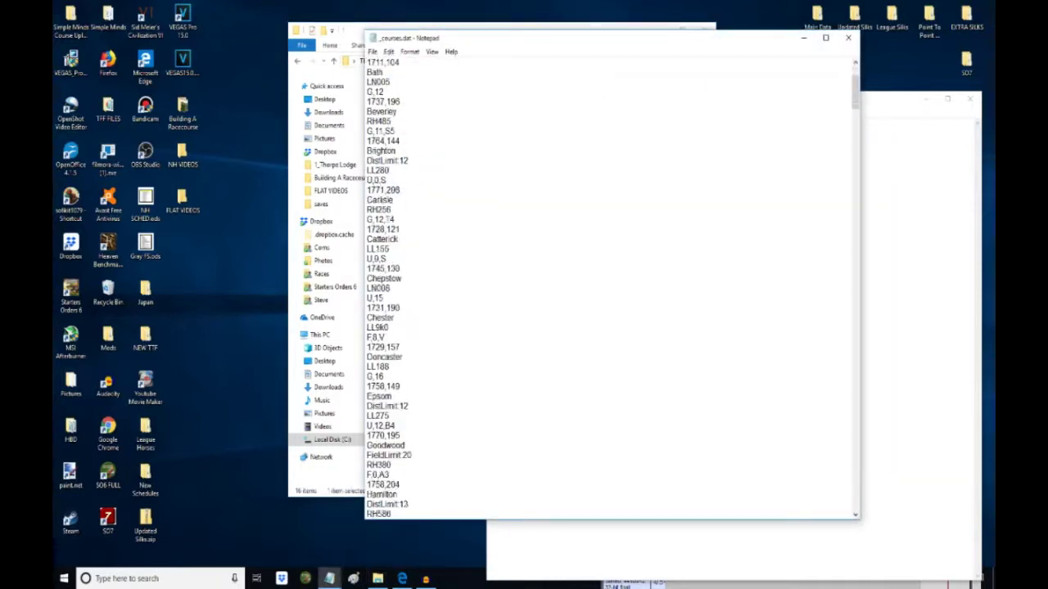
Paste the Thorpe Lodge course entry on a new line after Stratford's 1750,177 entry
scroll(610, 287, down, 20)
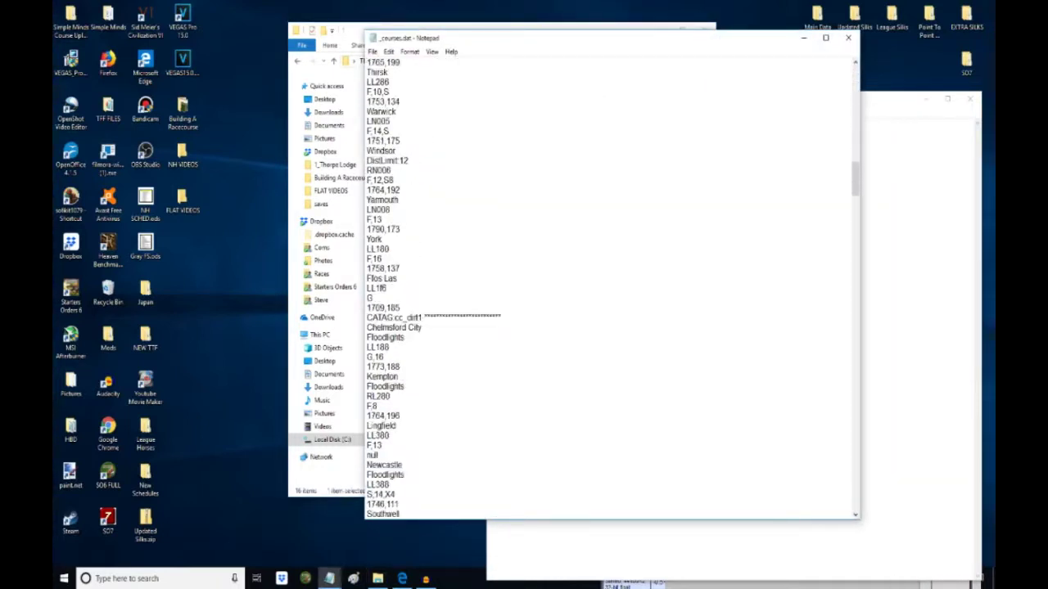
scroll(610, 287, down, 20)
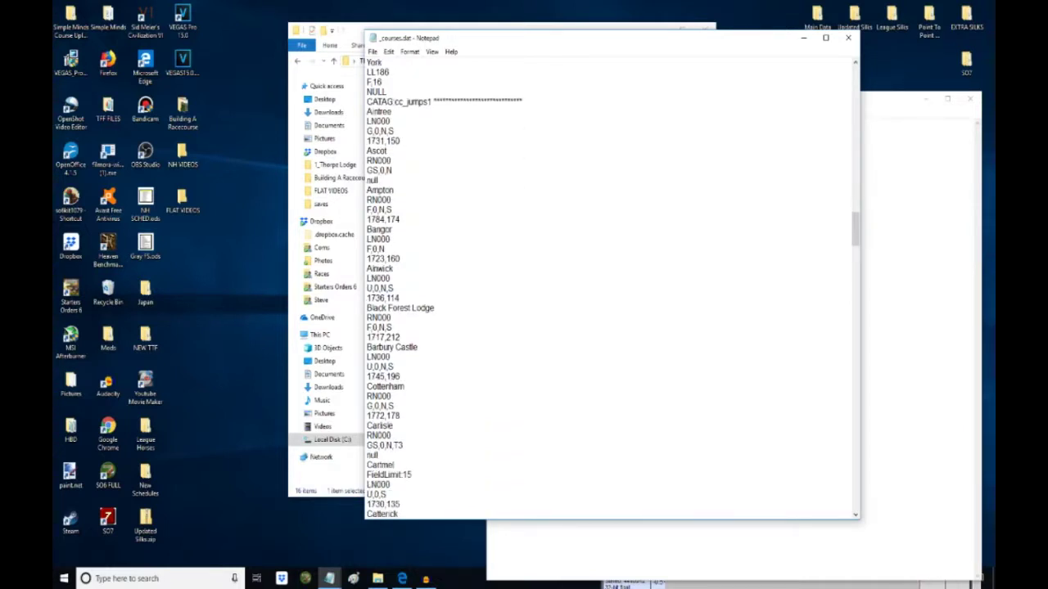
scroll(610, 287, down, 15)
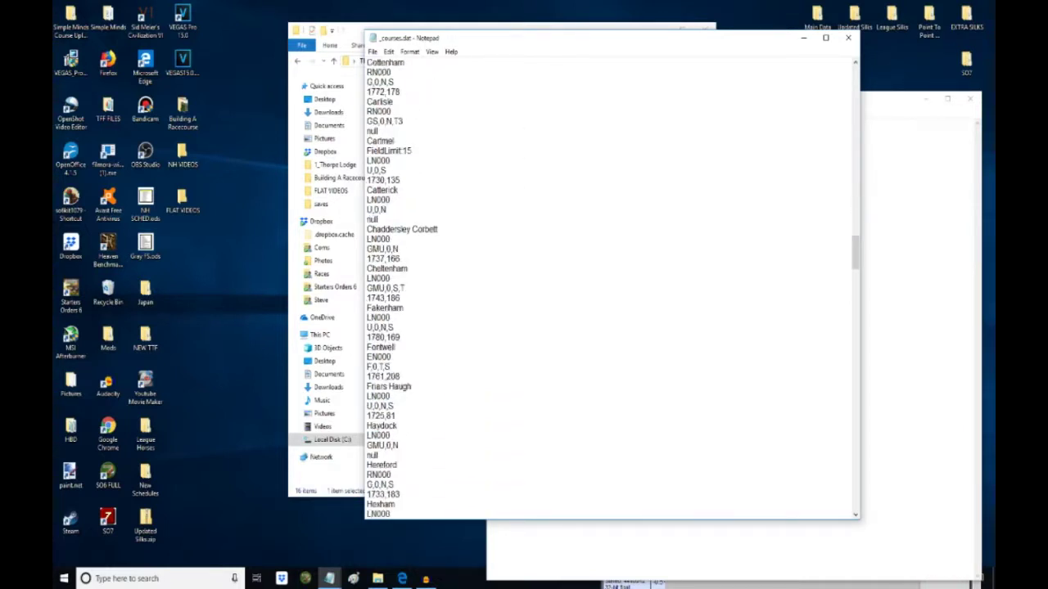
scroll(610, 286, down, 10)
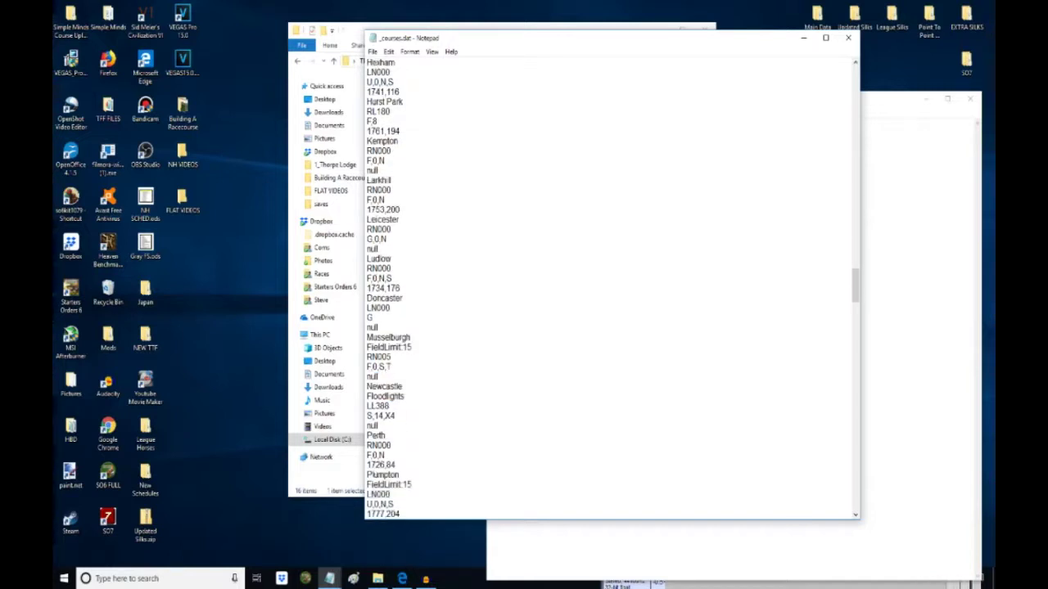
scroll(610, 287, down, 7)
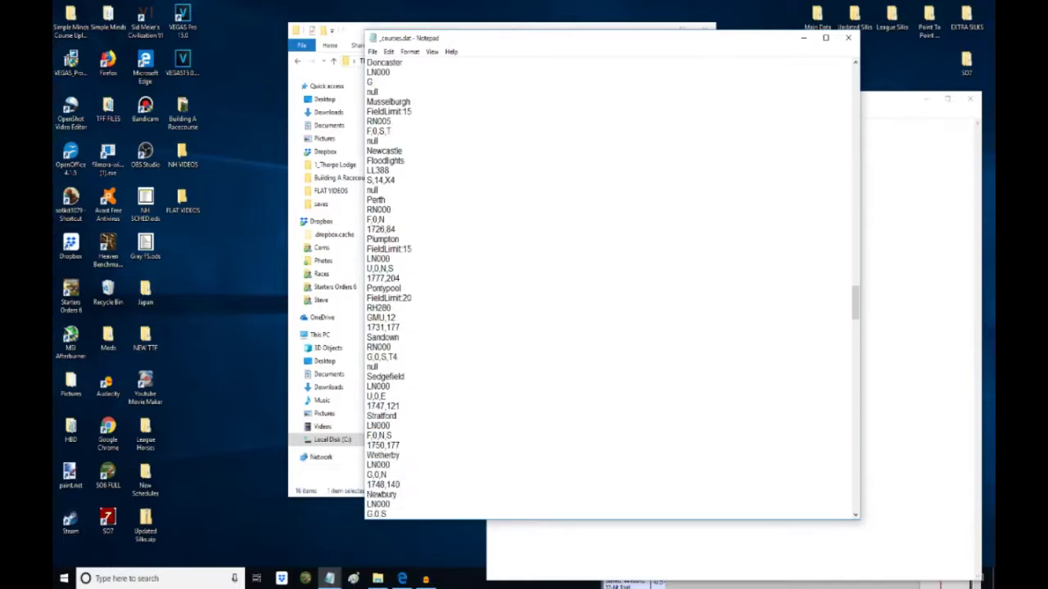
scroll(610, 286, down, 3)
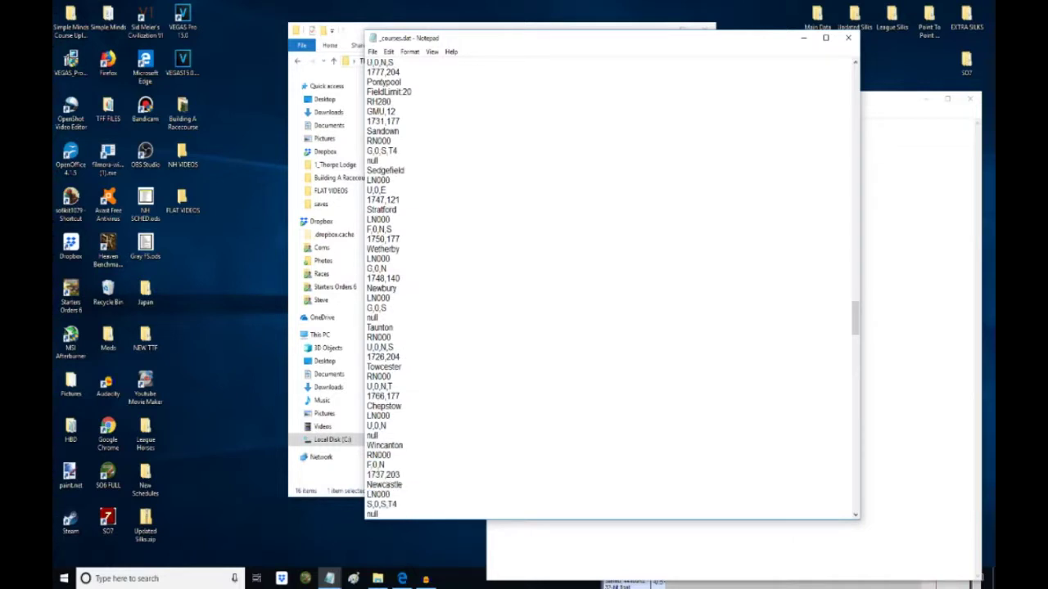
click(400, 239)
key(Return)
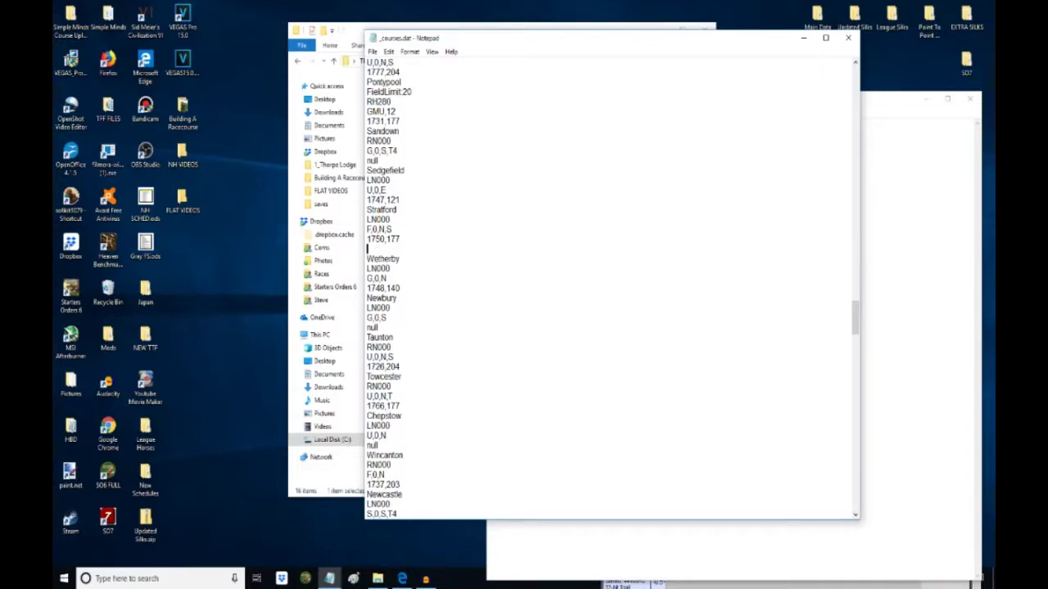
right_click(409, 246)
click(434, 294)
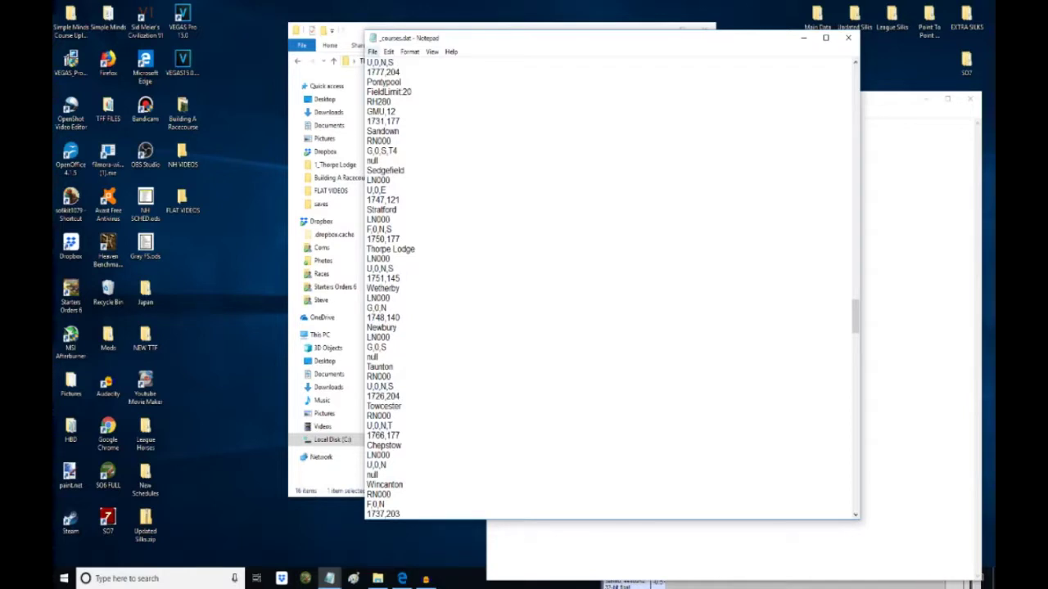
Save _courses.dat and close Notepad
click(373, 51)
click(393, 88)
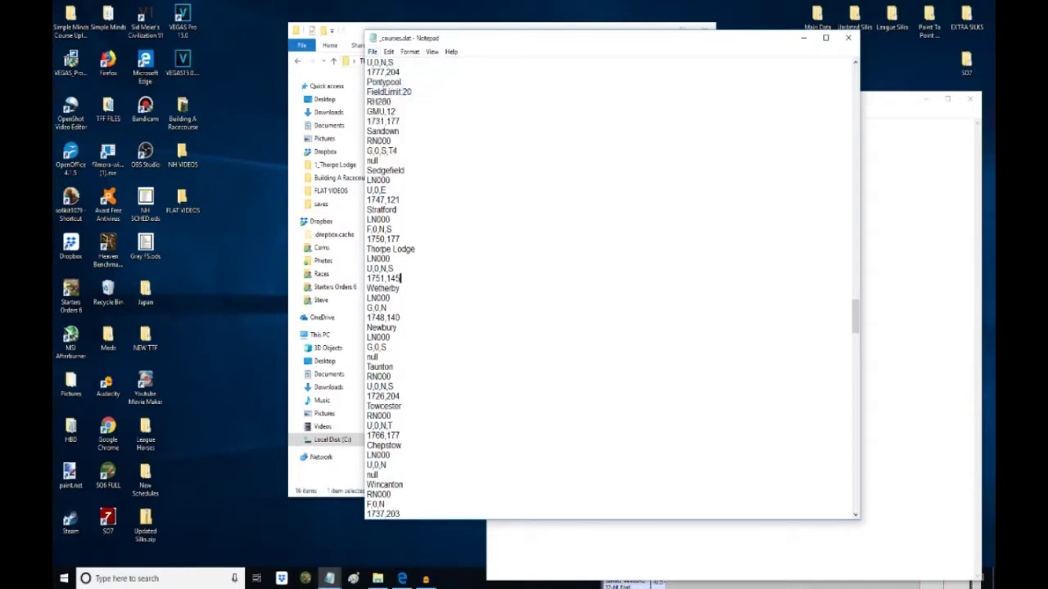
click(848, 38)
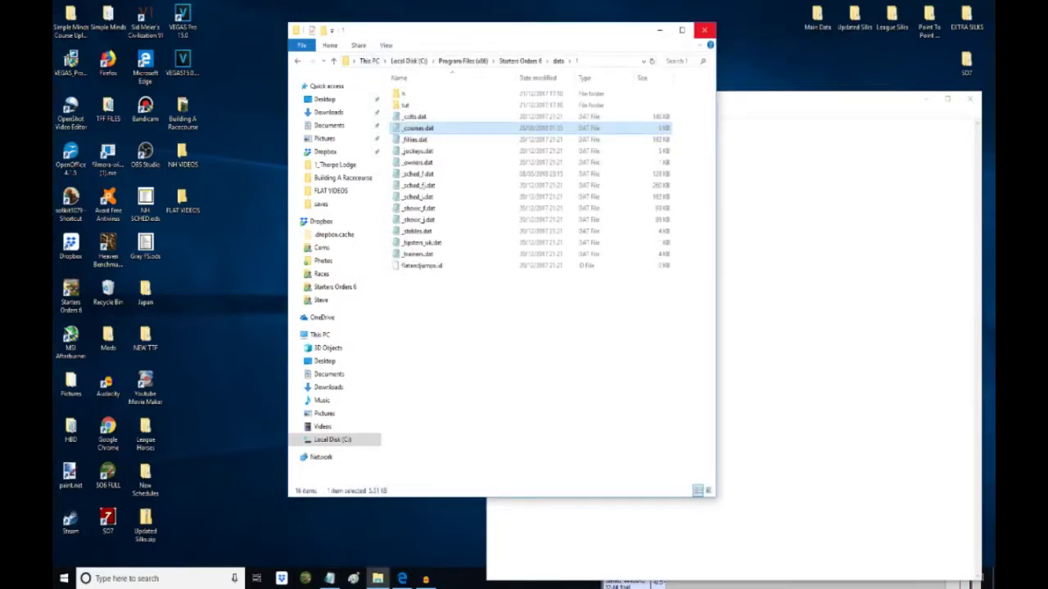
Close File Explorer and close the Untitled Notepad window without saving
click(704, 30)
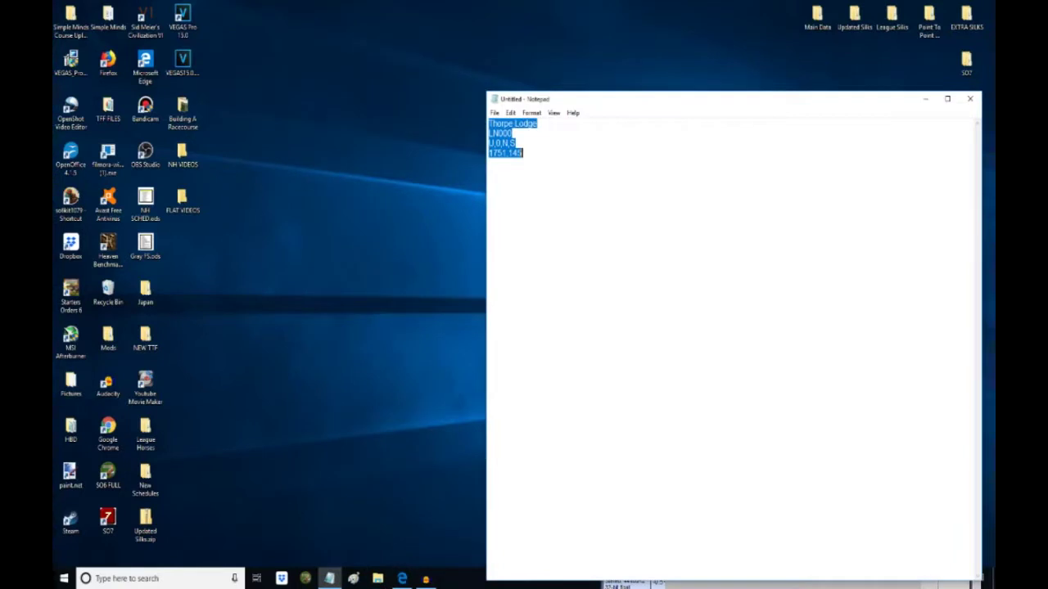
mouse_move(790, 104)
mouse_down()
mouse_move(639, 100)
mouse_move(638, 88)
mouse_up()
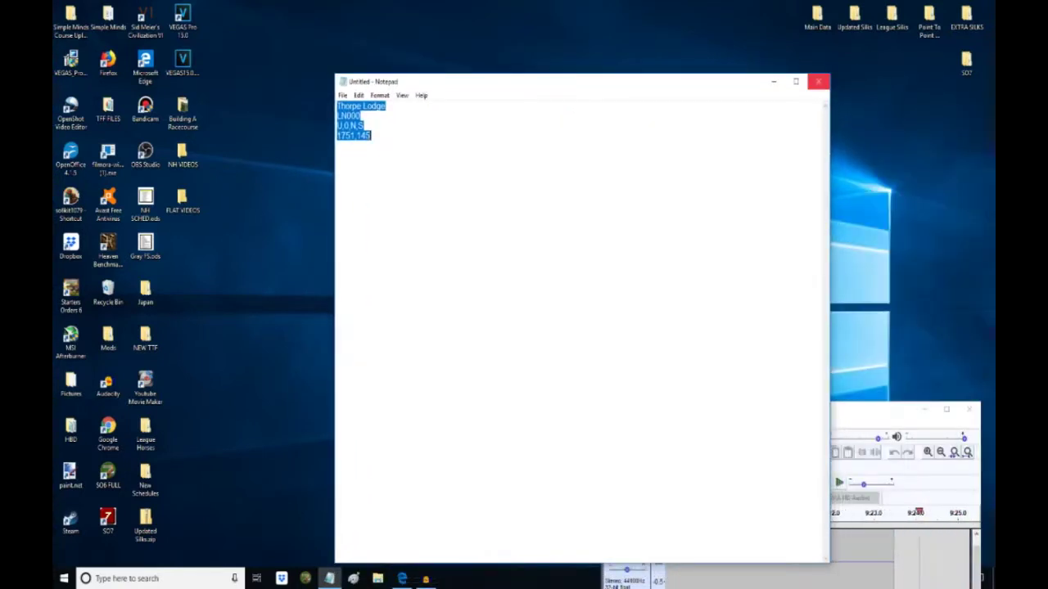
click(818, 81)
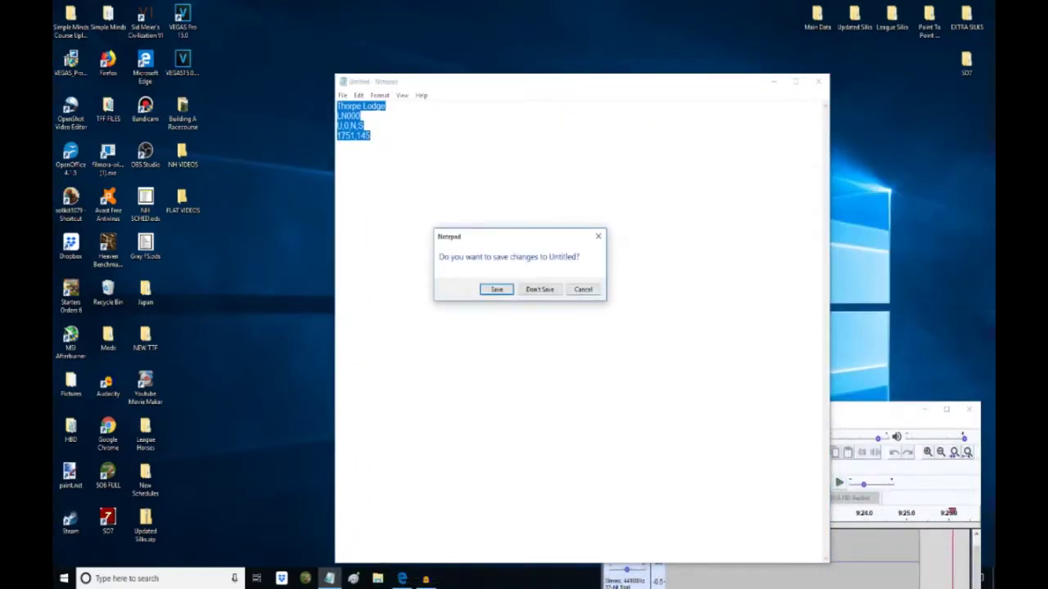
click(540, 289)
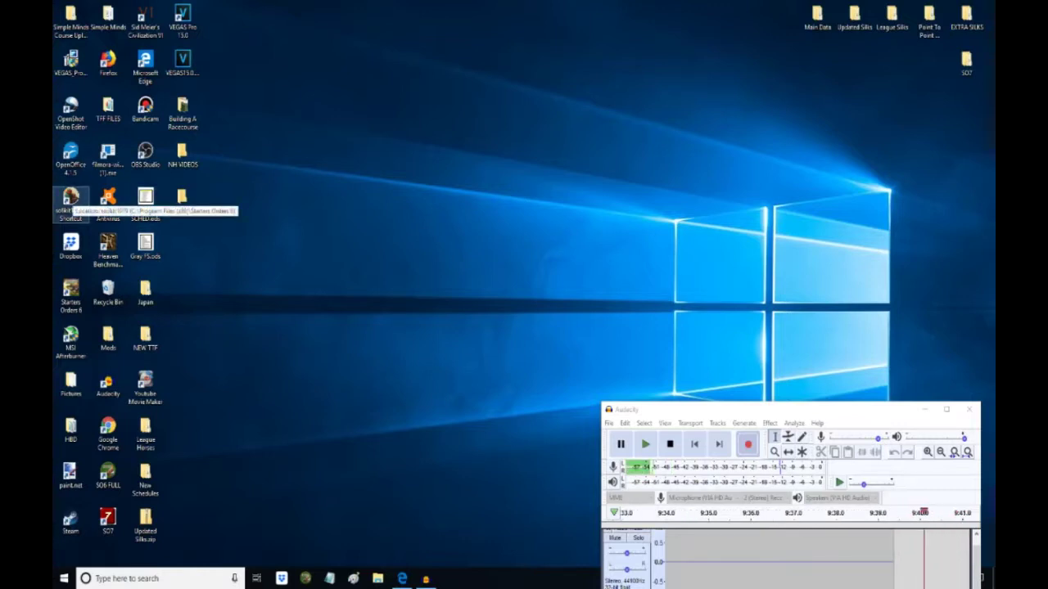
Launch Starters Orders 6, dismiss the access violation error, and launch it again
double_click(70, 198)
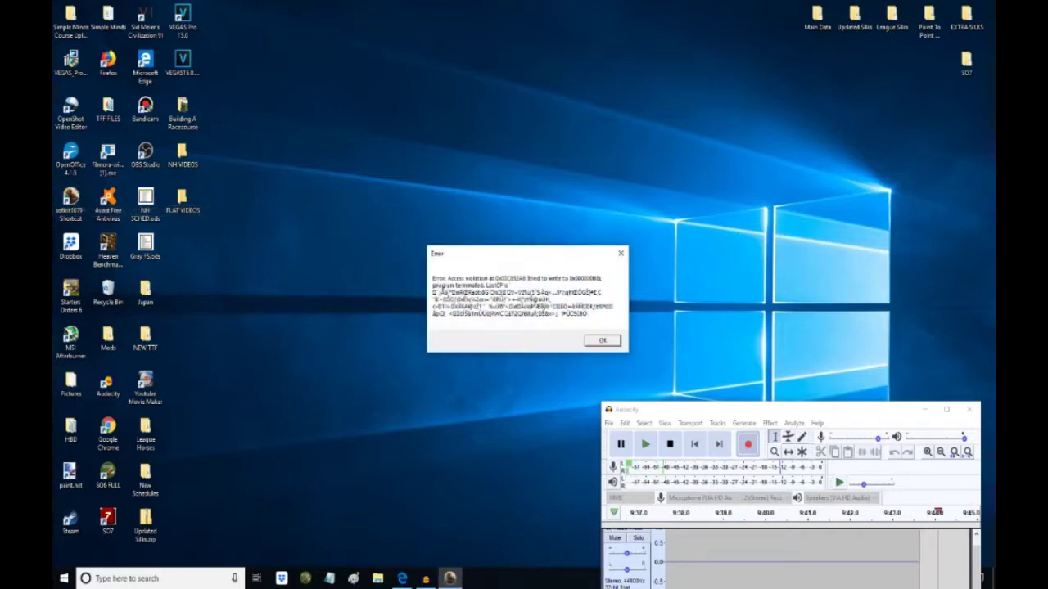
key(Return)
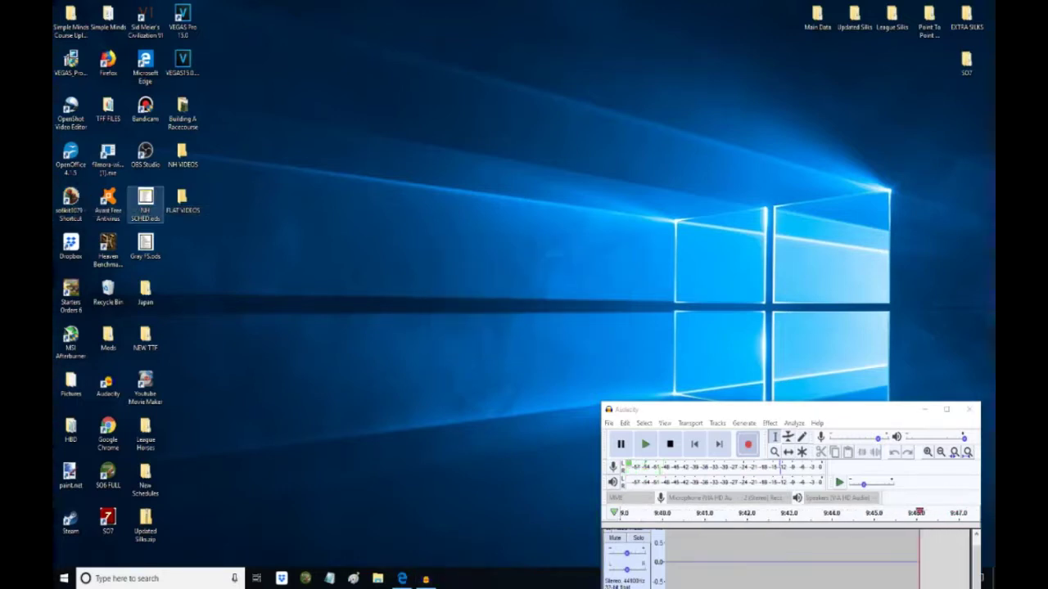
double_click(71, 198)
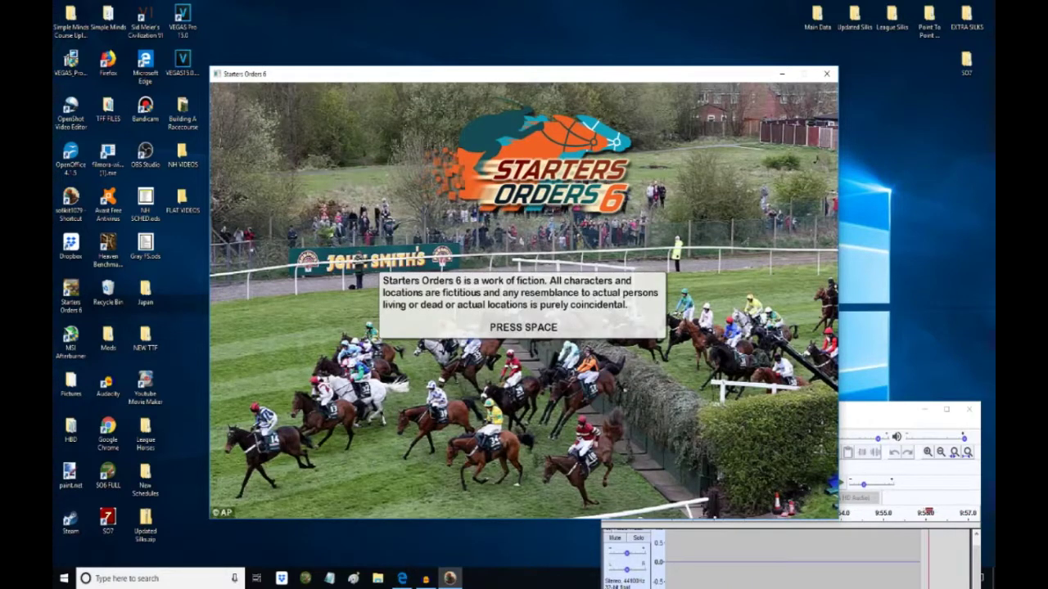
Start a race construction with exported horses and scroll the racecourse list down to Stratford
key(space)
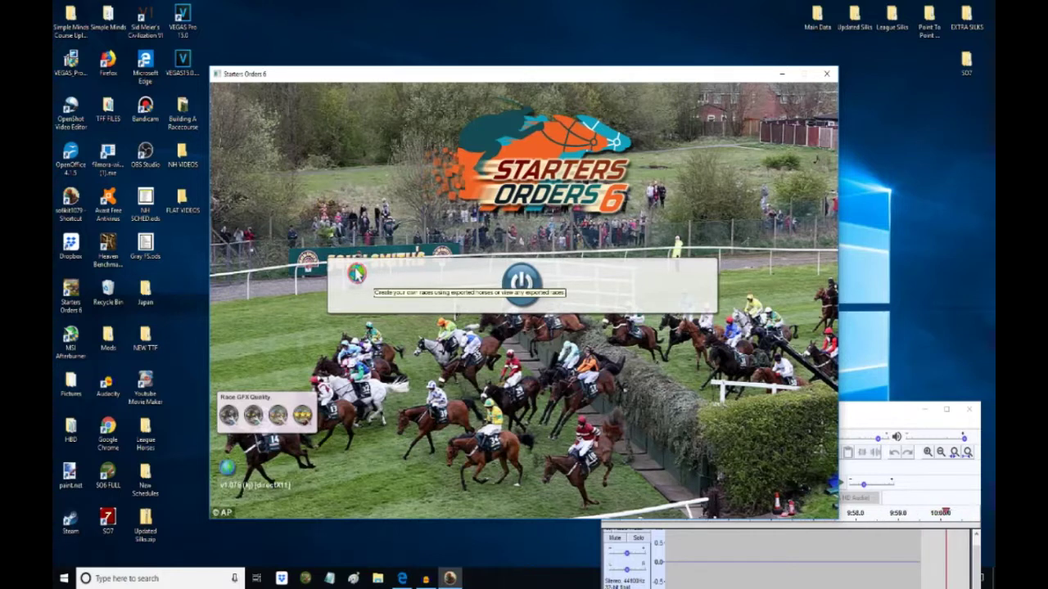
click(356, 274)
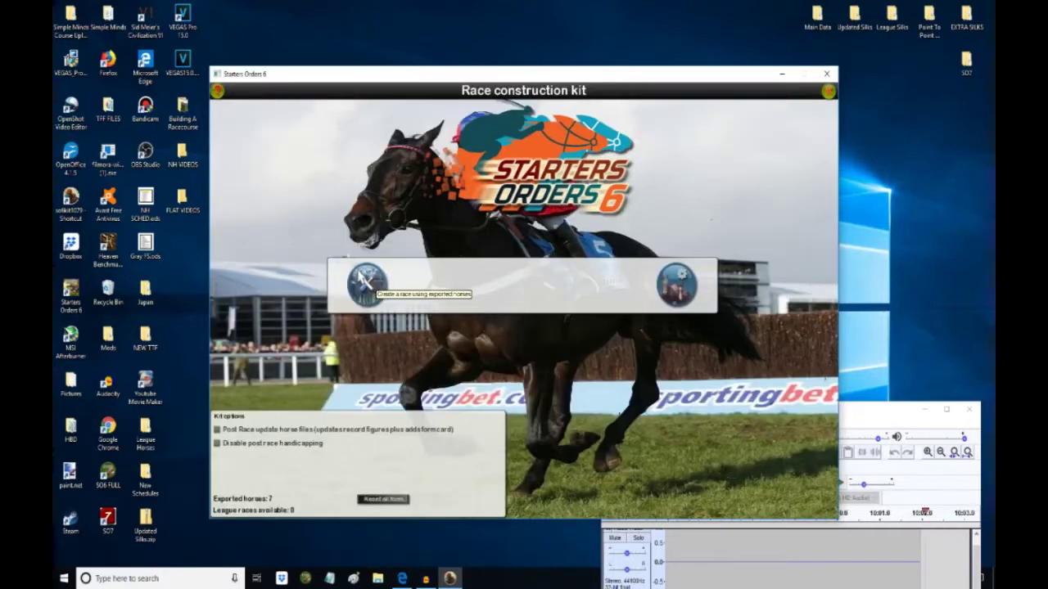
click(367, 291)
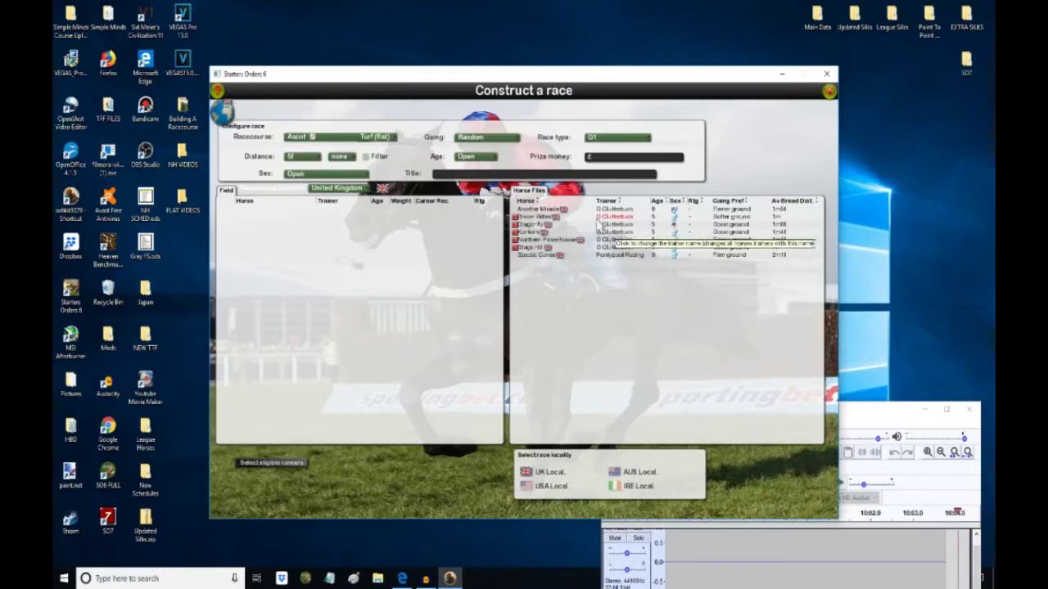
click(321, 137)
scroll(309, 244, down, 6)
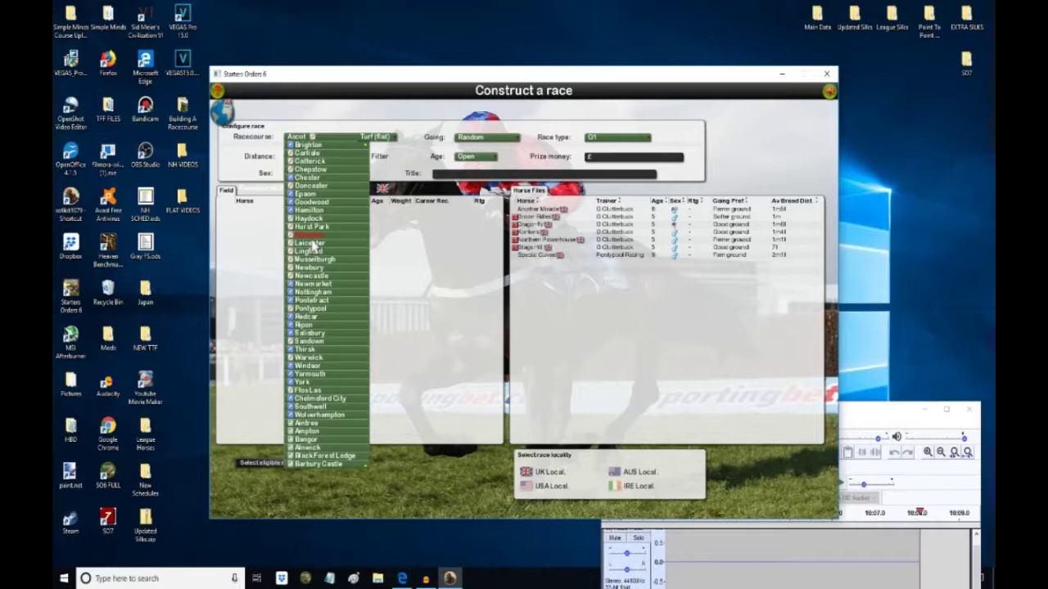
scroll(311, 246, down, 5)
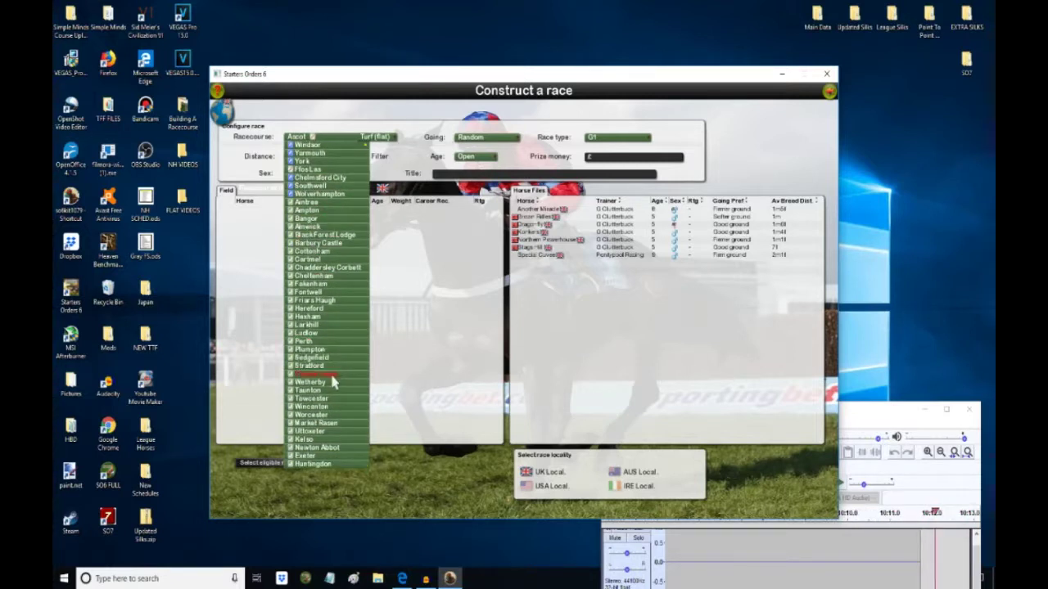
Pick Thorpe Lodge, Good going, 2m4f, 5yo up, and fill the field with eligible runners
click(332, 375)
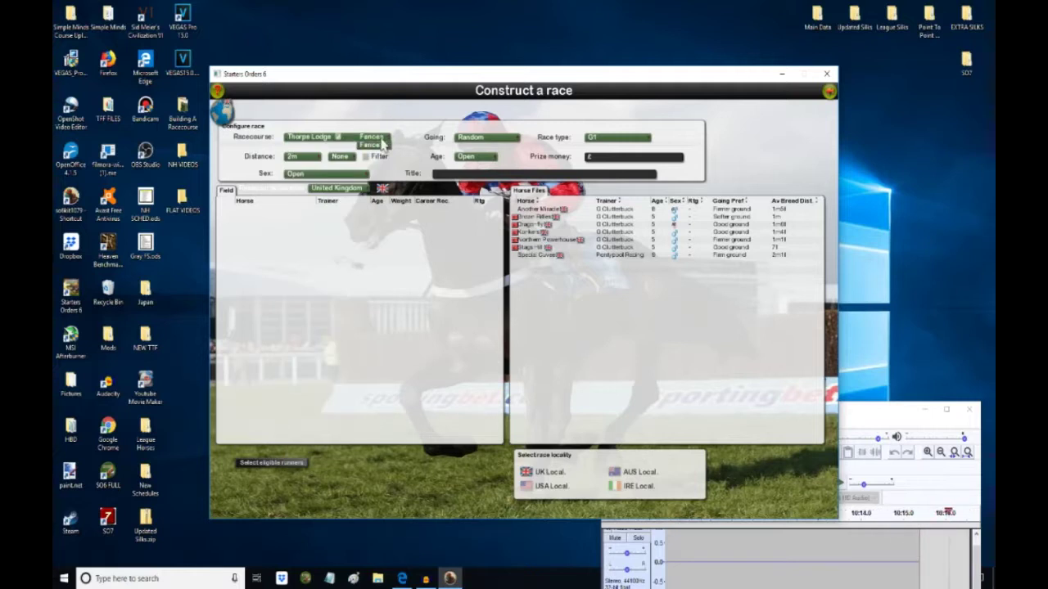
click(502, 142)
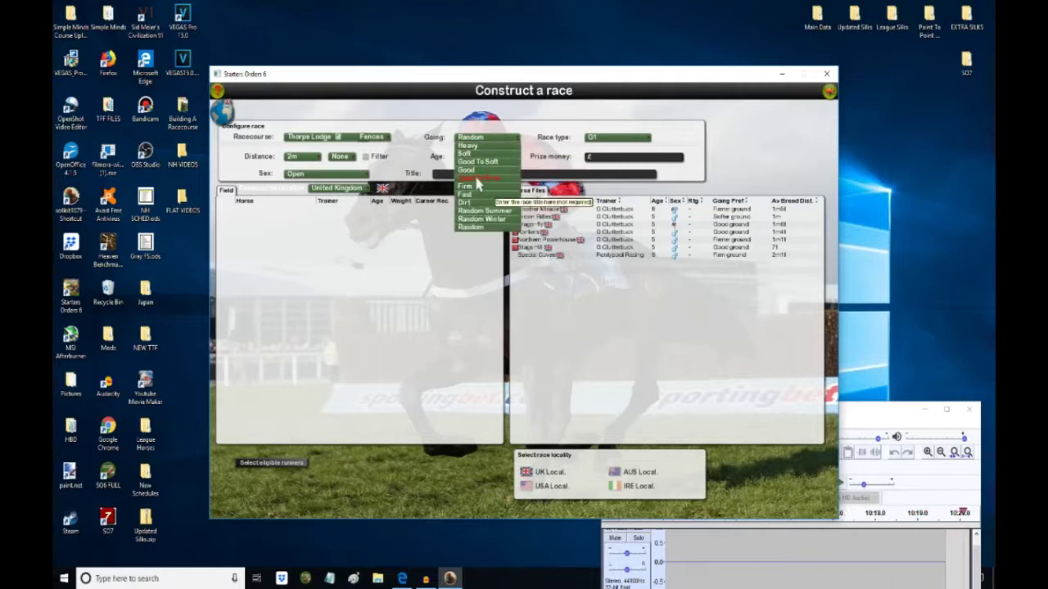
click(478, 172)
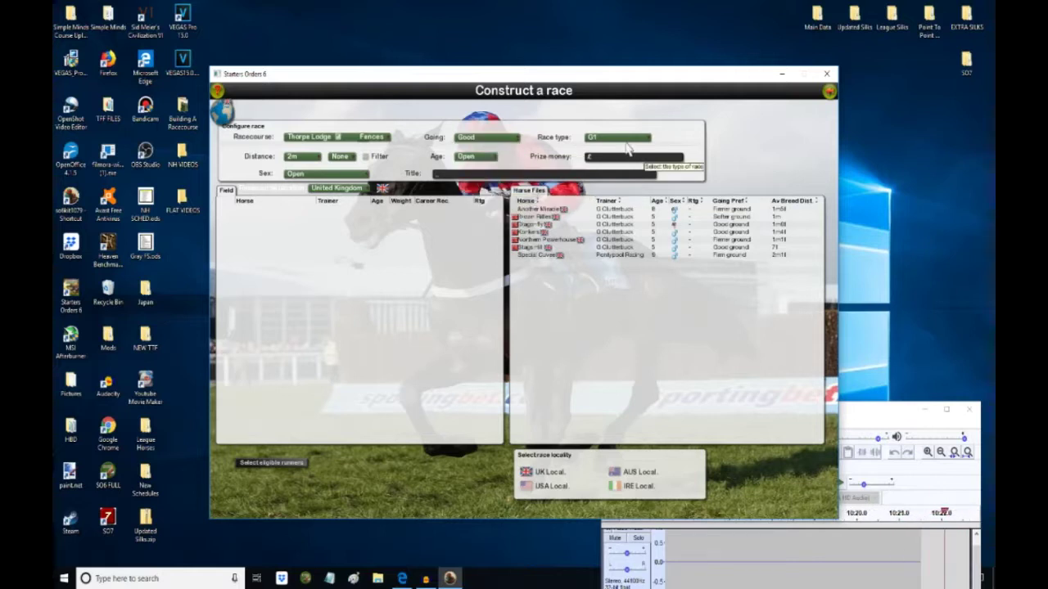
click(307, 159)
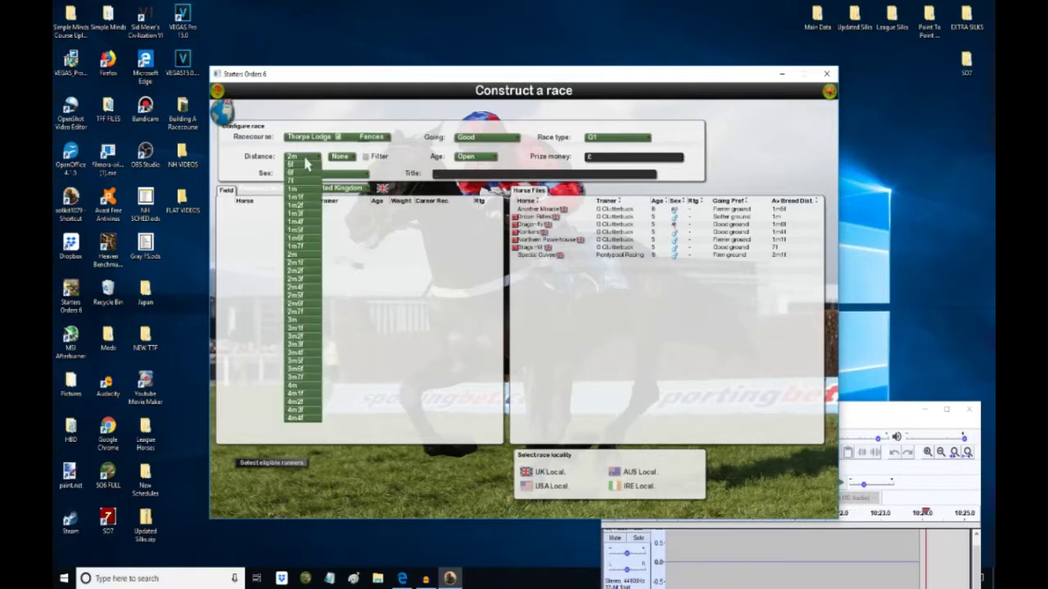
click(304, 297)
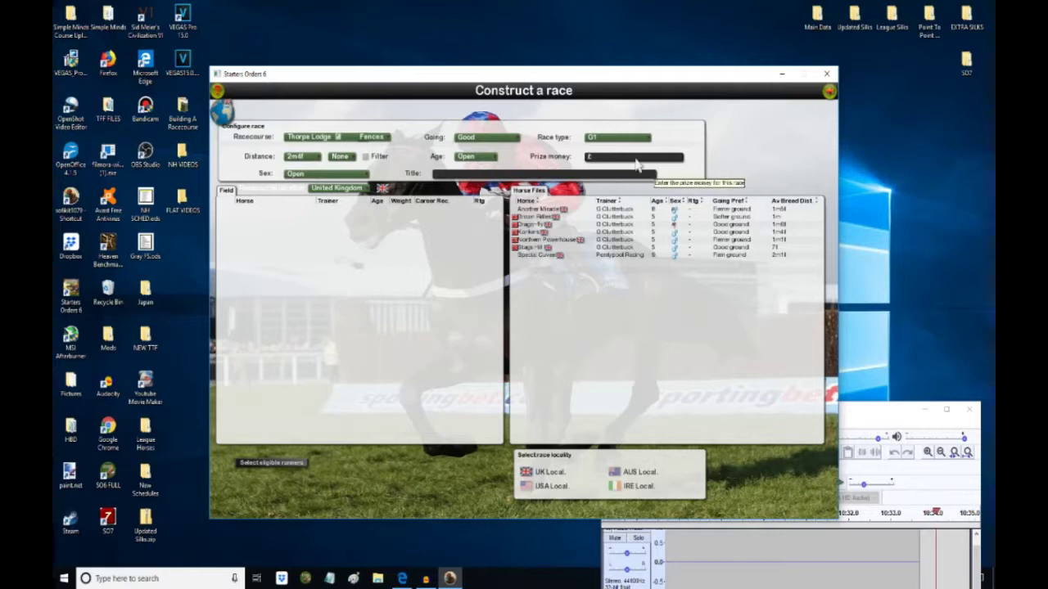
click(473, 156)
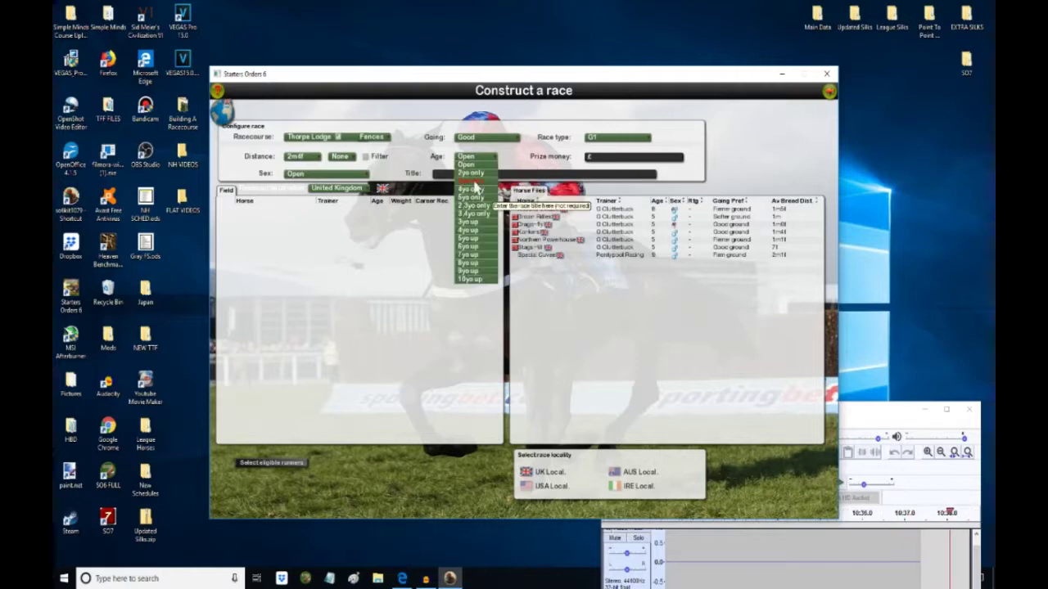
click(484, 241)
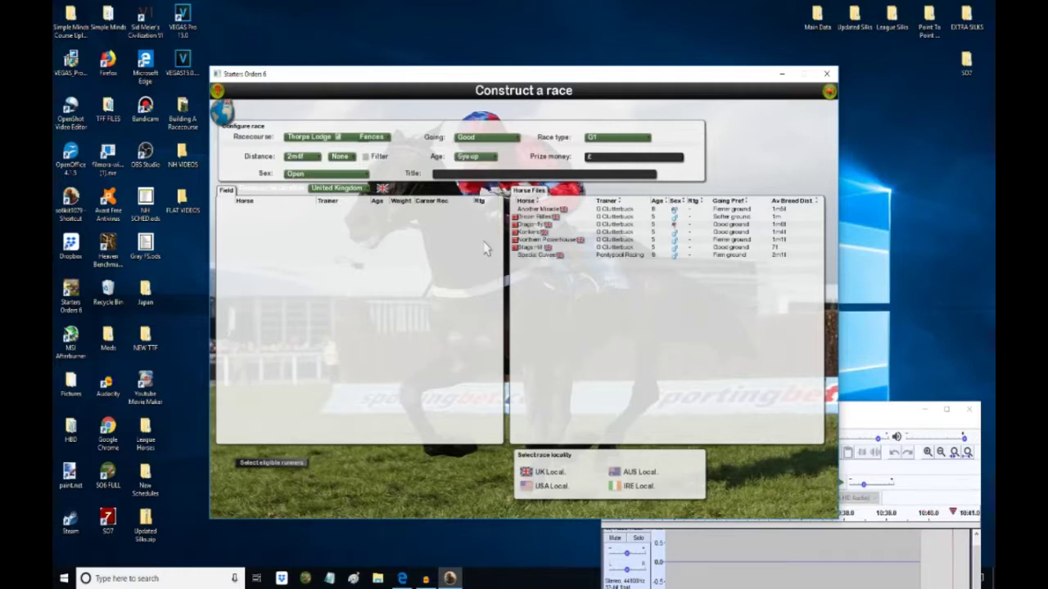
click(278, 464)
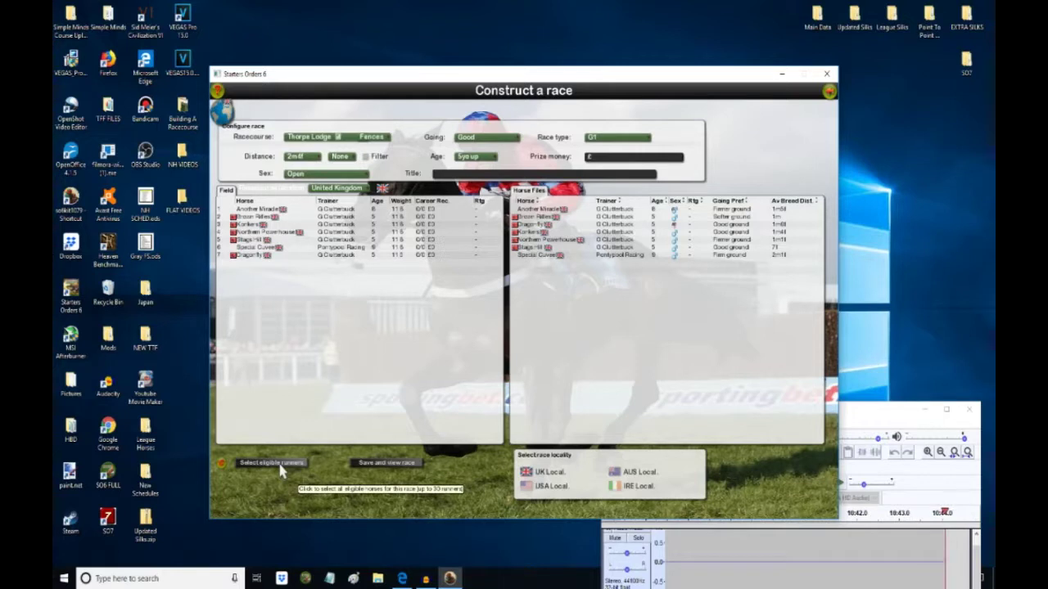
Save the Thorpe Lodge race, view its seven-runner racecard, then load the race
click(403, 465)
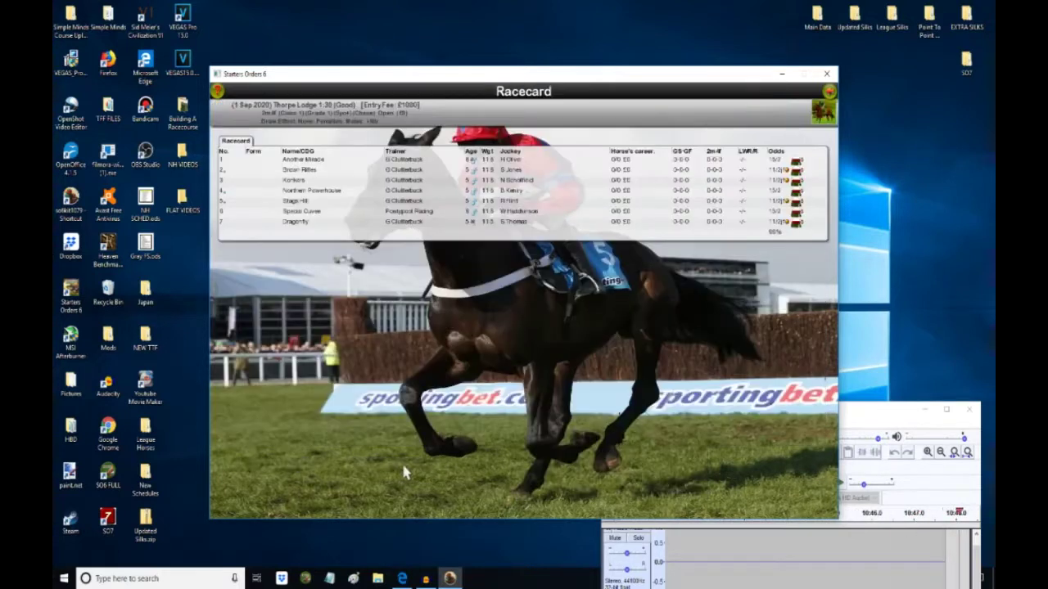
click(828, 97)
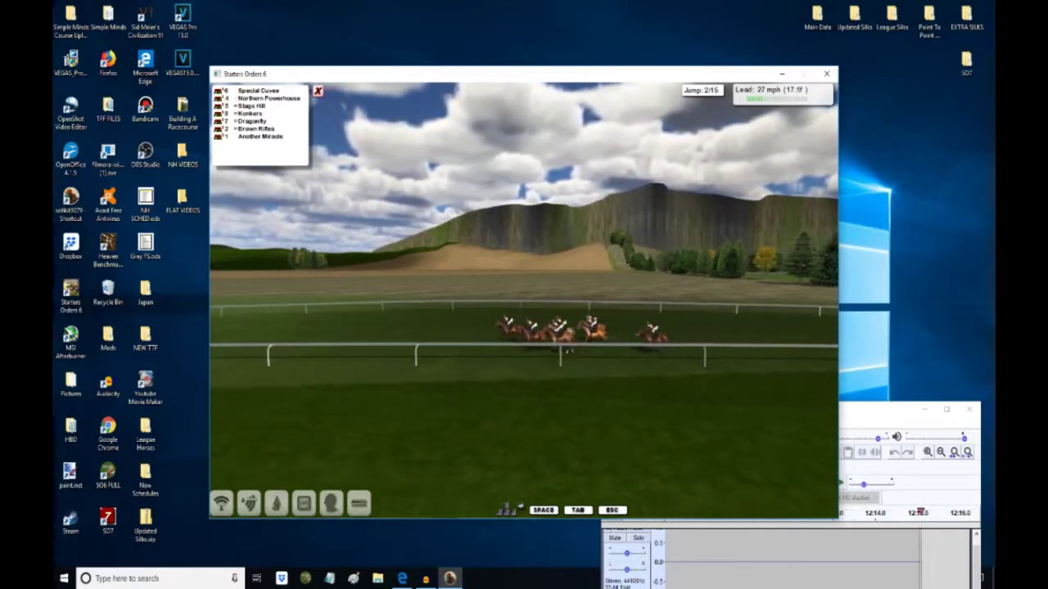
Watch from the wide camera, skip to the result won by Northern Powerhouse, and exit the game
click(362, 505)
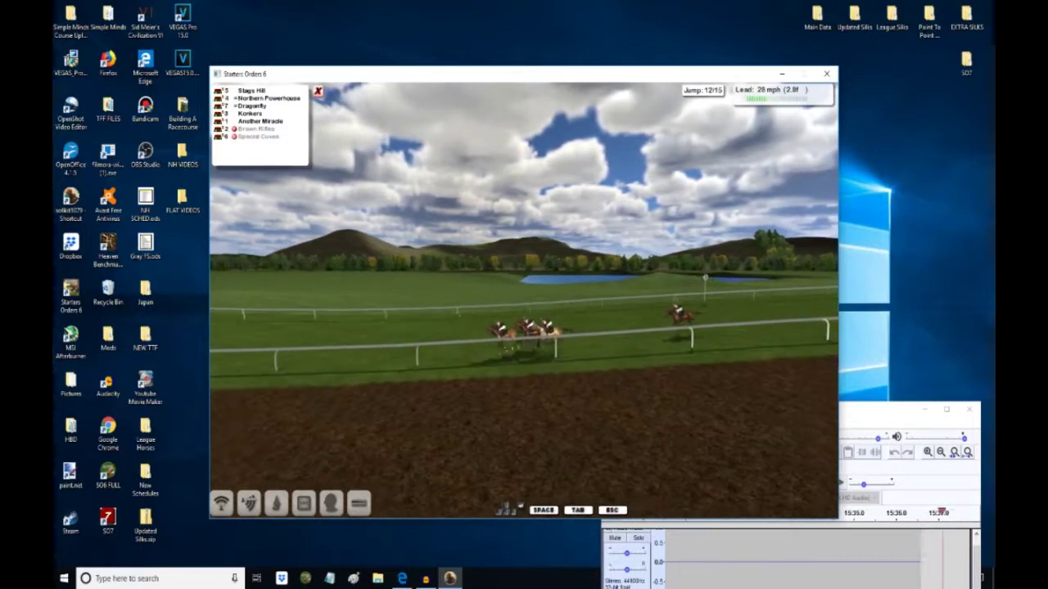
click(543, 510)
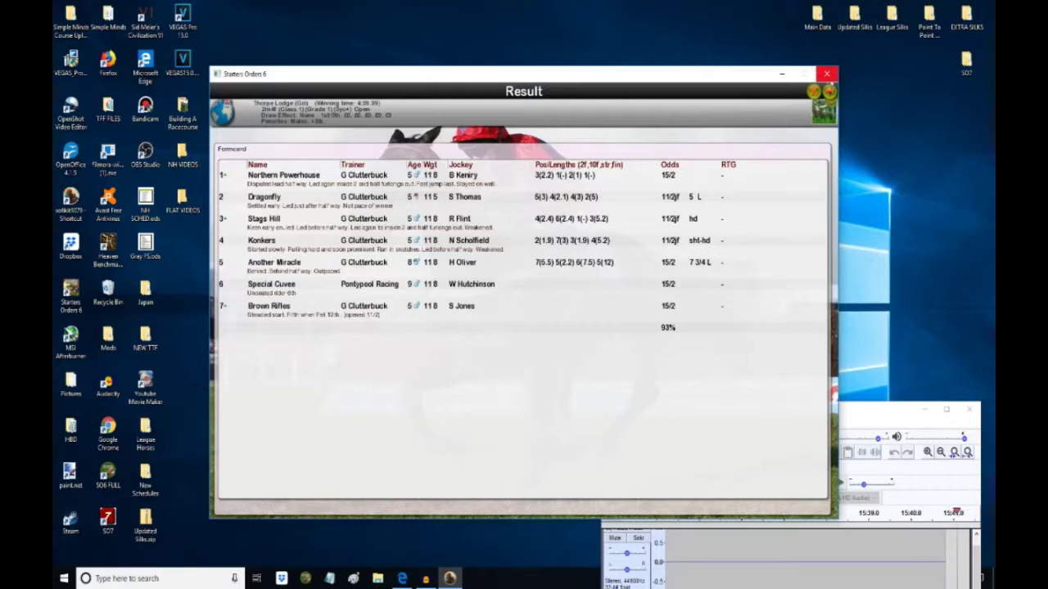
click(827, 73)
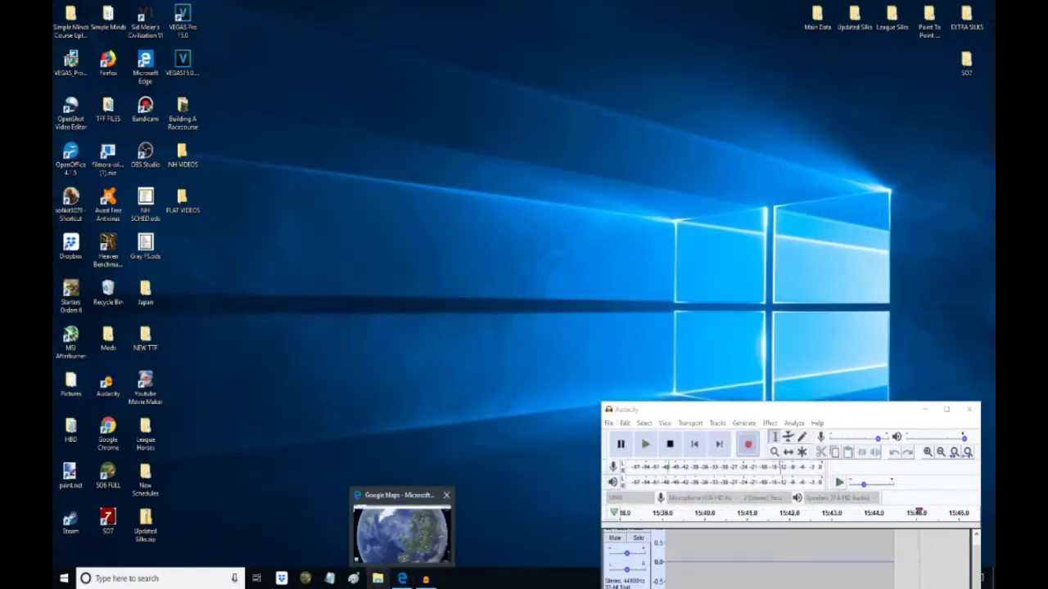
Browse to C:\Program Files (x86)\Starters Orders 6\3D\courses in File Explorer
click(377, 579)
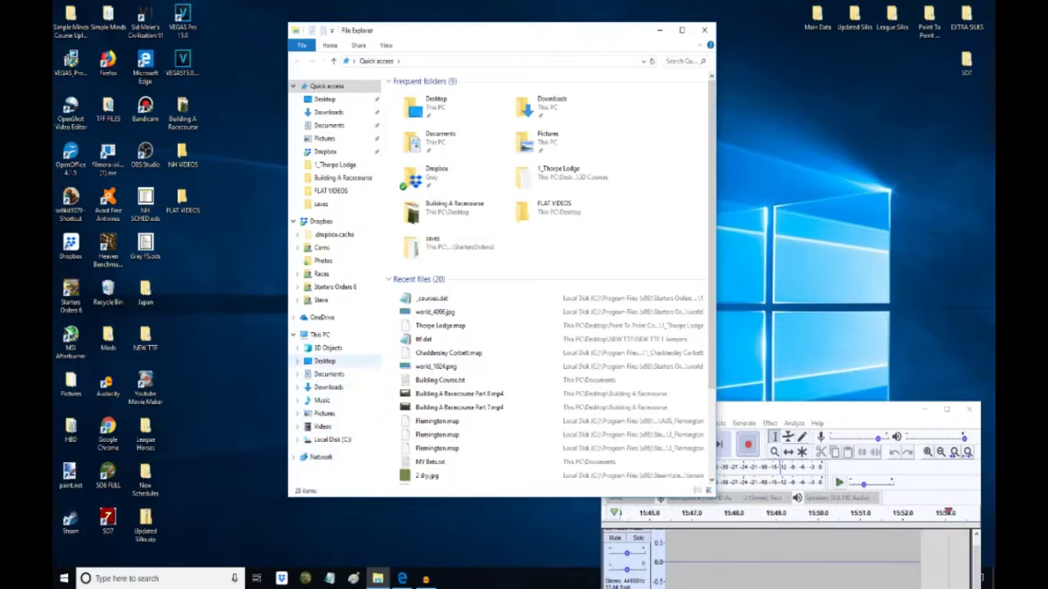
click(319, 335)
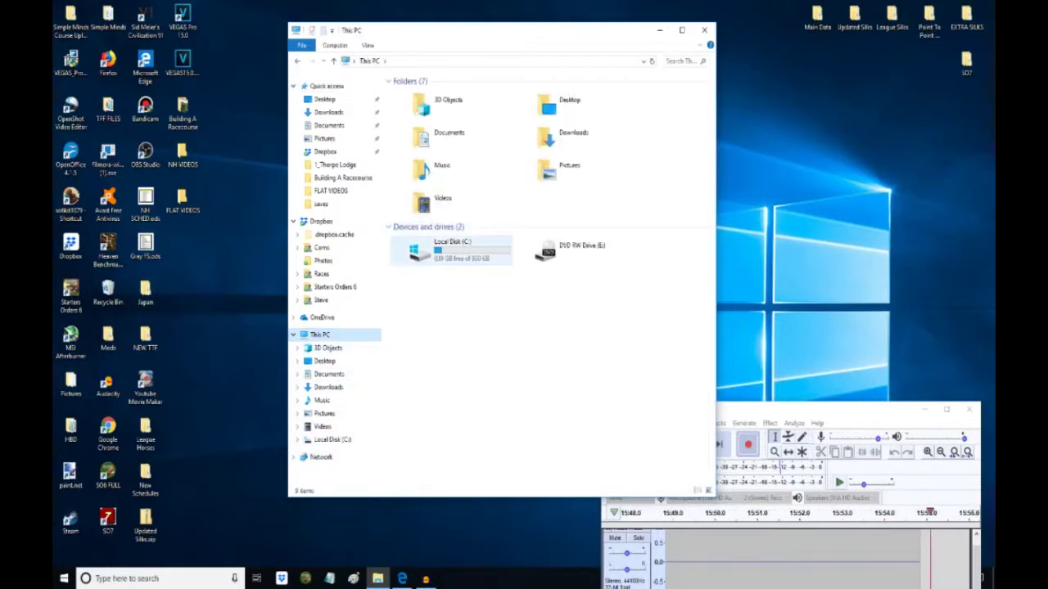
double_click(452, 250)
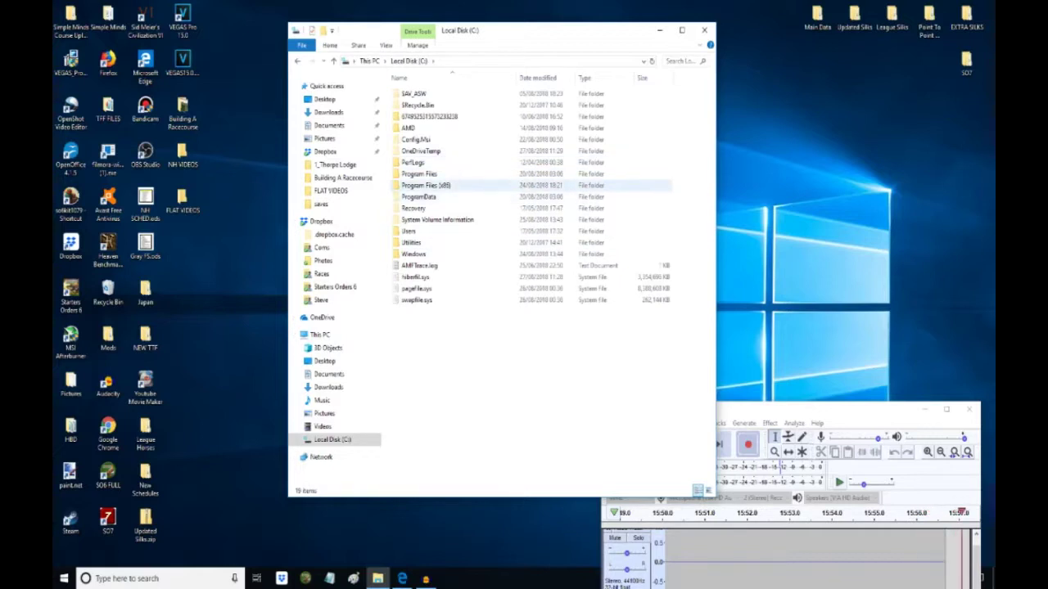
double_click(425, 185)
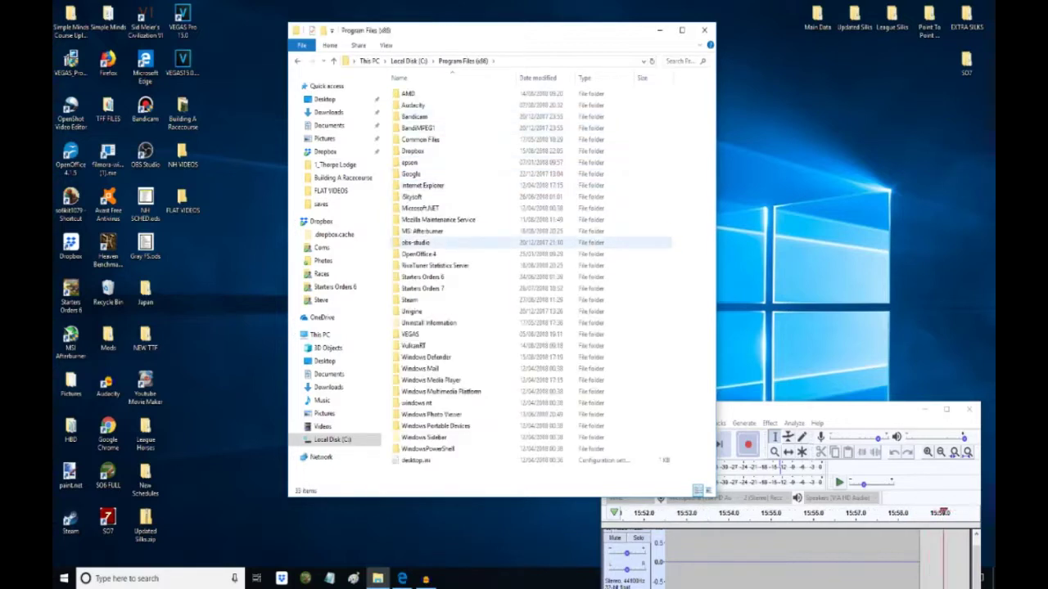
double_click(423, 277)
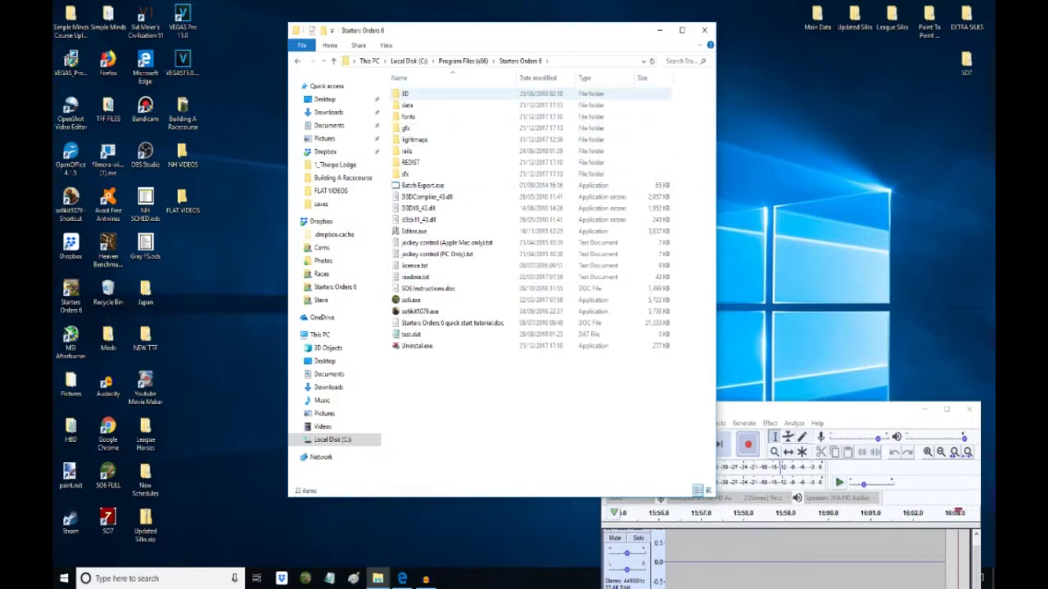
double_click(406, 94)
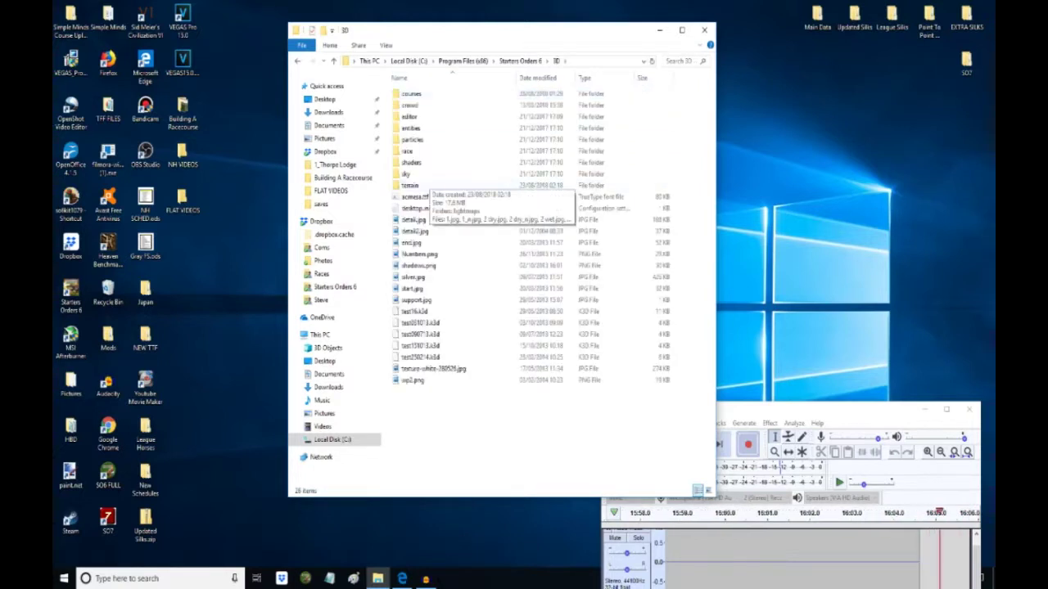
double_click(411, 95)
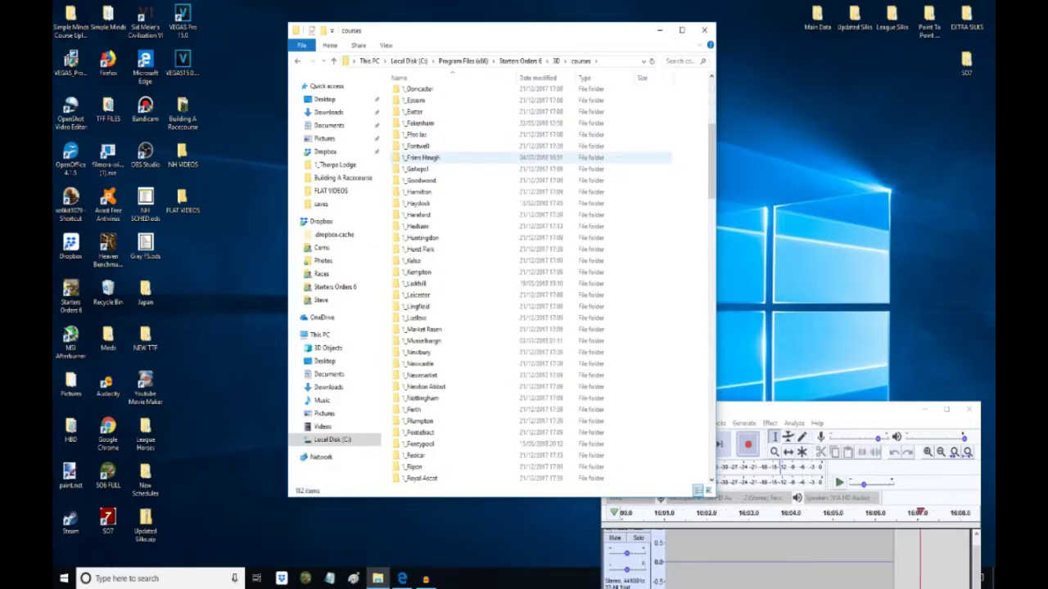
Open the 3_Flemington folder and try opening Flemington.map directly, dismissing the app prompt
scroll(425, 157, down, 3)
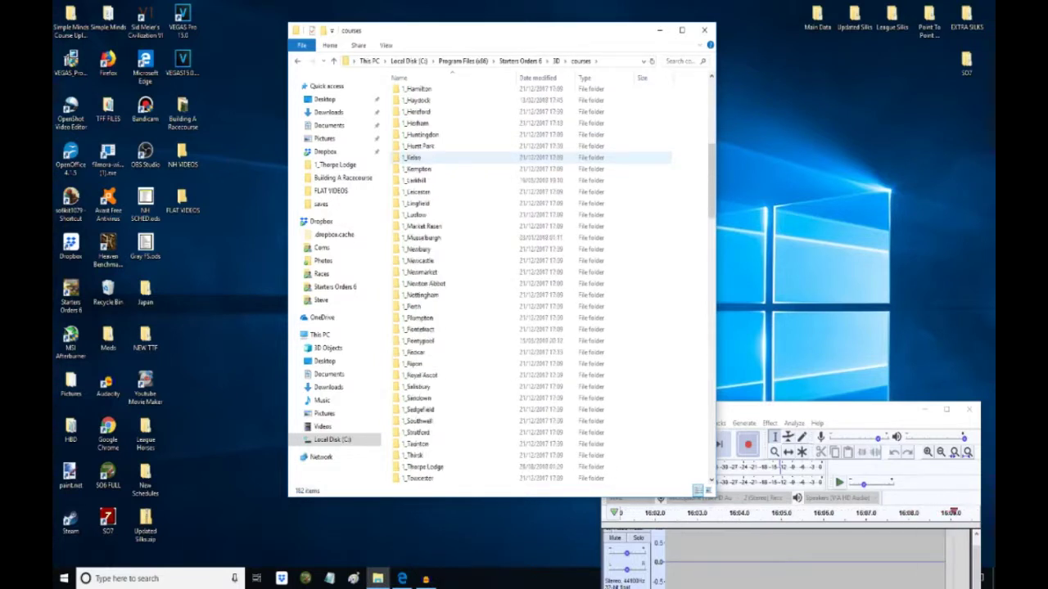
scroll(426, 159, up, 2)
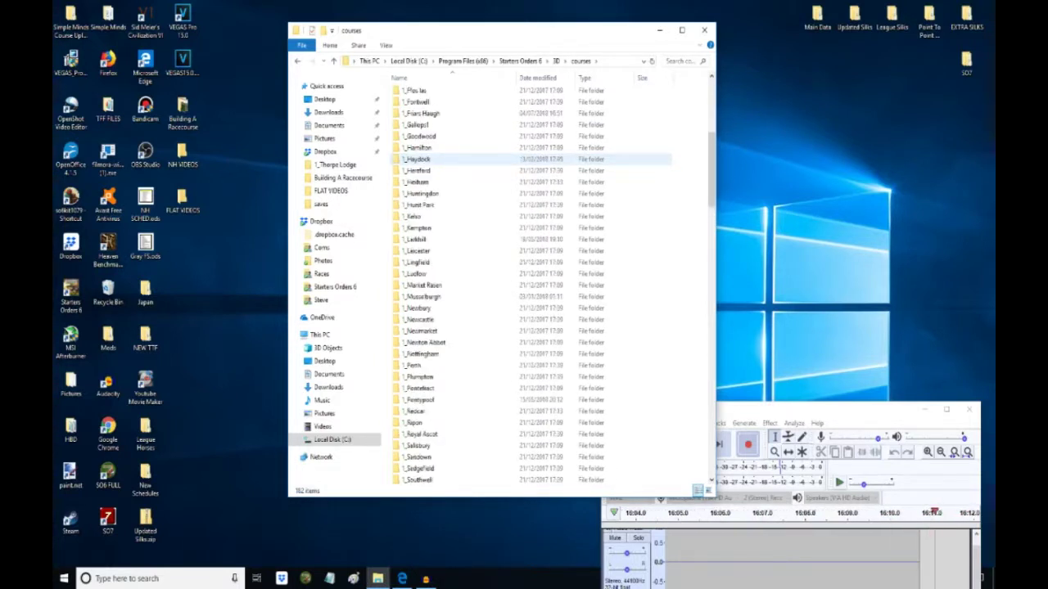
scroll(426, 159, up, 2)
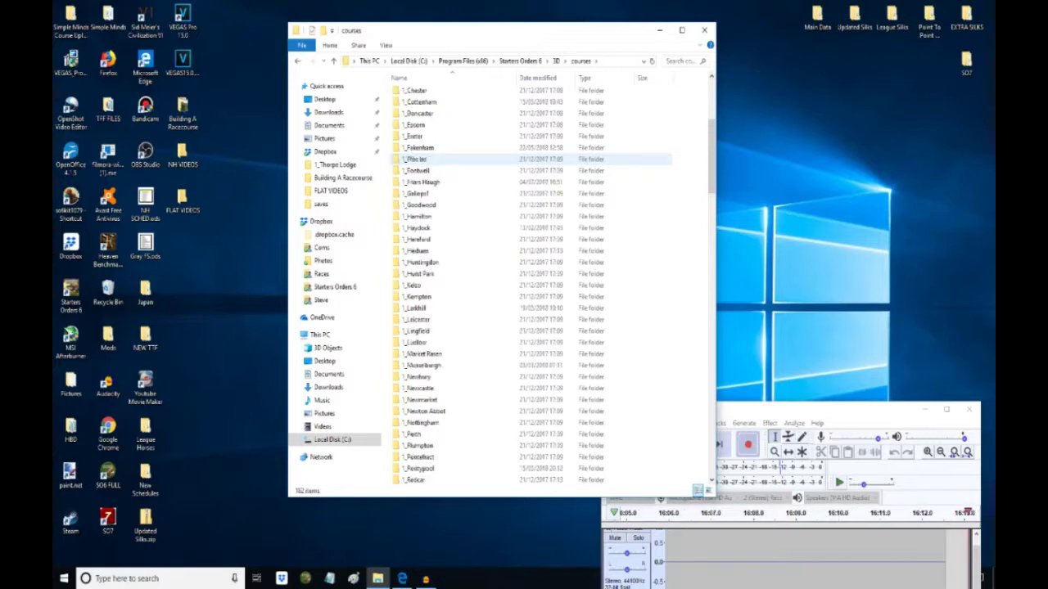
scroll(425, 159, up, 2)
scroll(425, 158, down, 10)
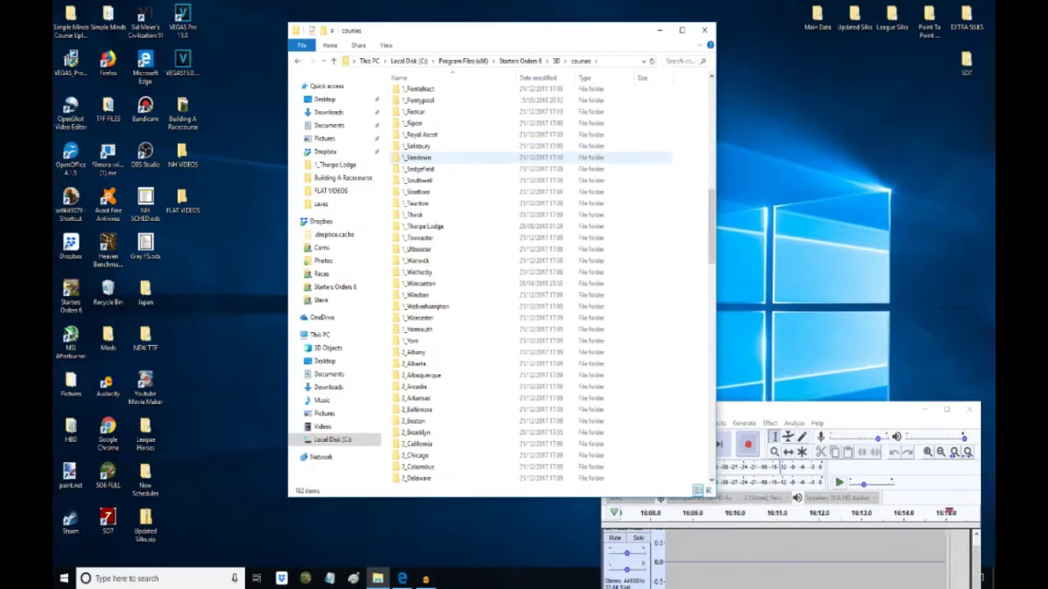
scroll(426, 158, down, 20)
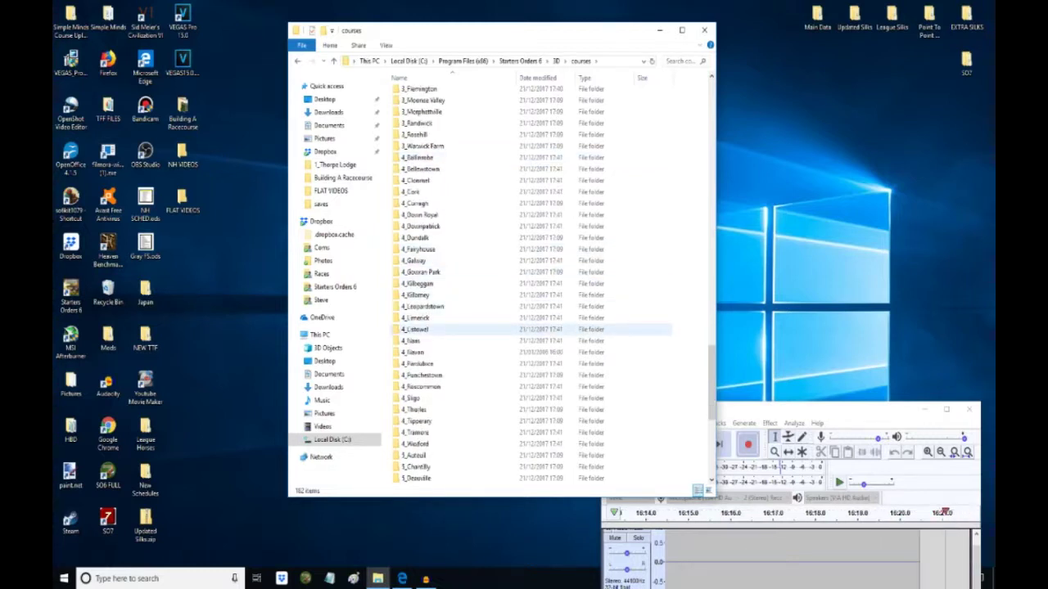
scroll(433, 327, up, 4)
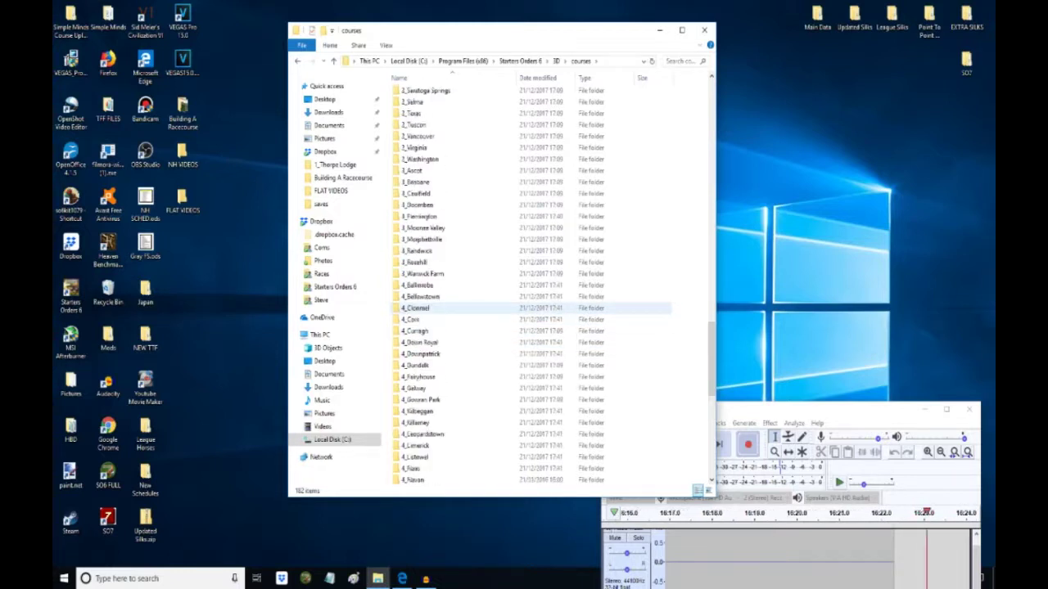
scroll(426, 307, up, 3)
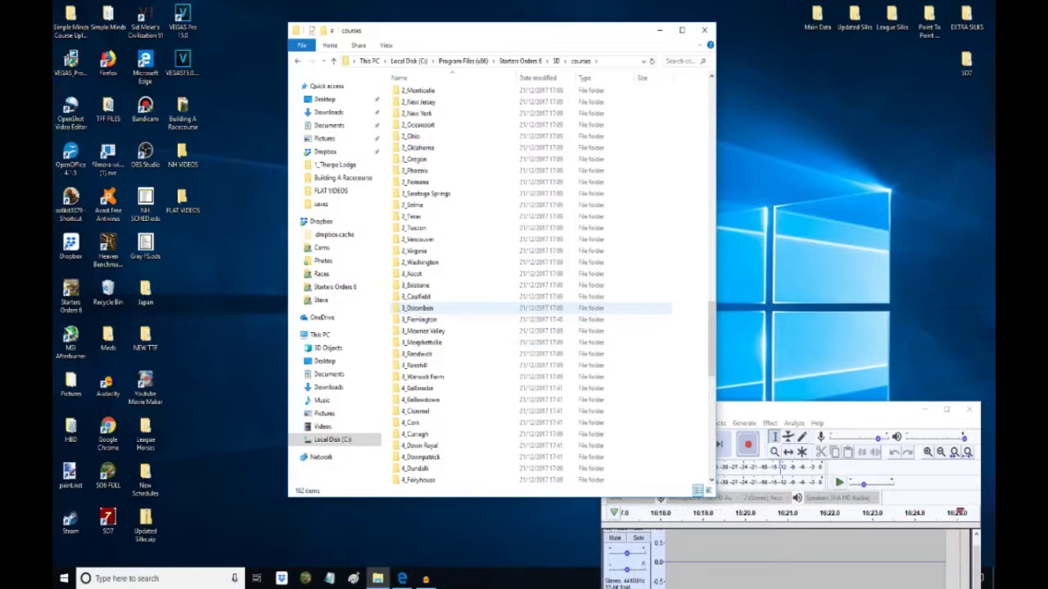
double_click(419, 319)
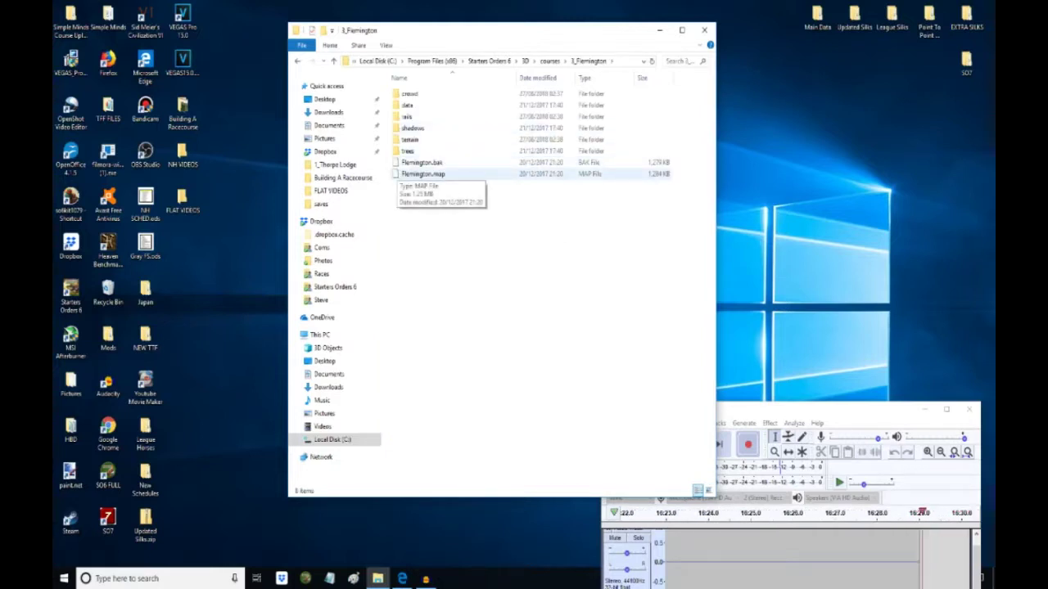
click(417, 174)
key(Return)
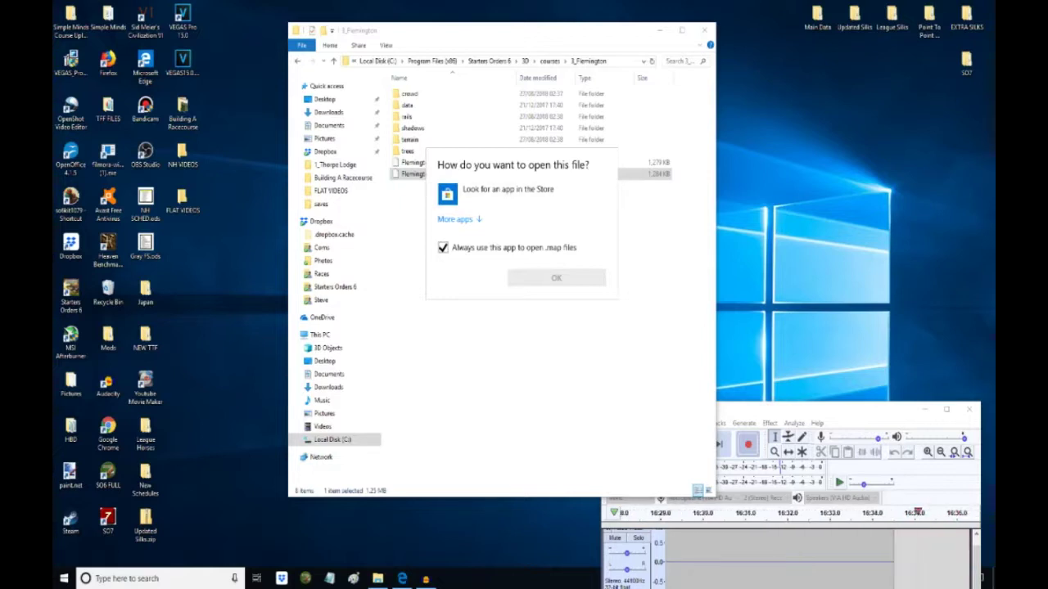
key(Escape)
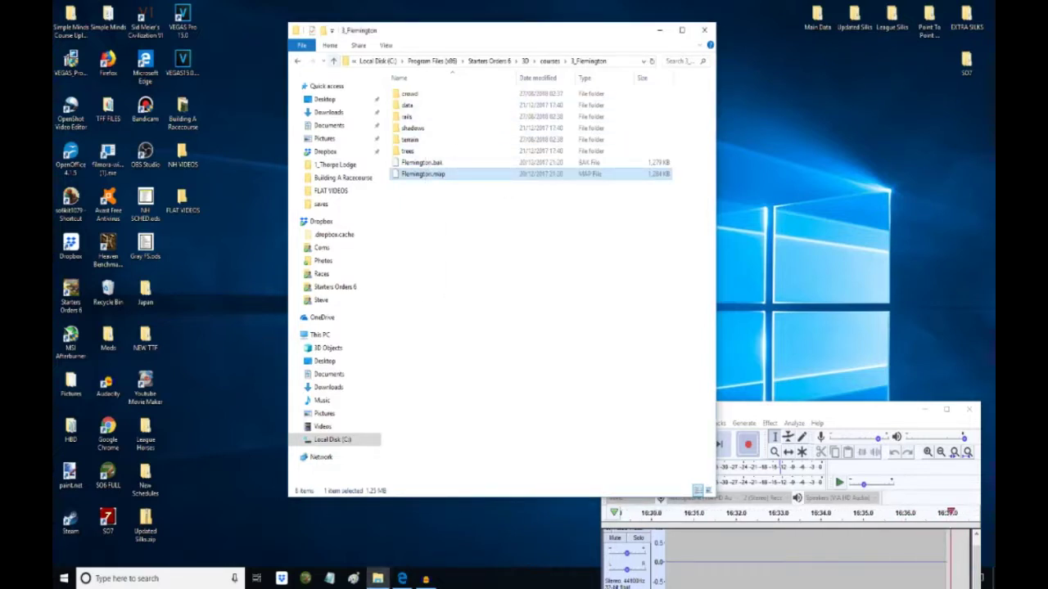
Go back up to the Starters Orders 6 folder and launch Editor.exe
key(BackSpace)
click(333, 61)
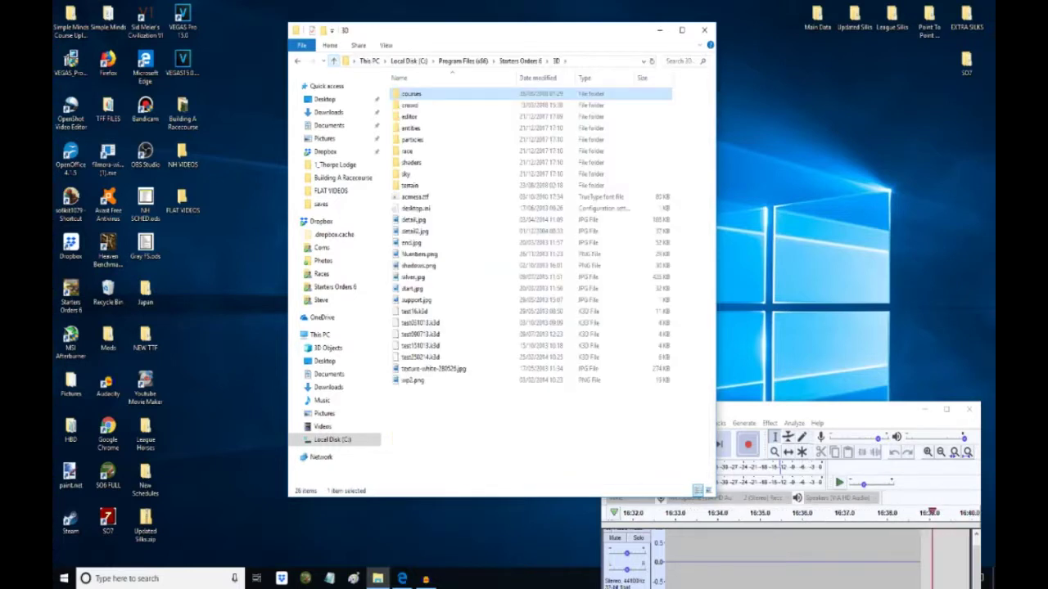
click(333, 61)
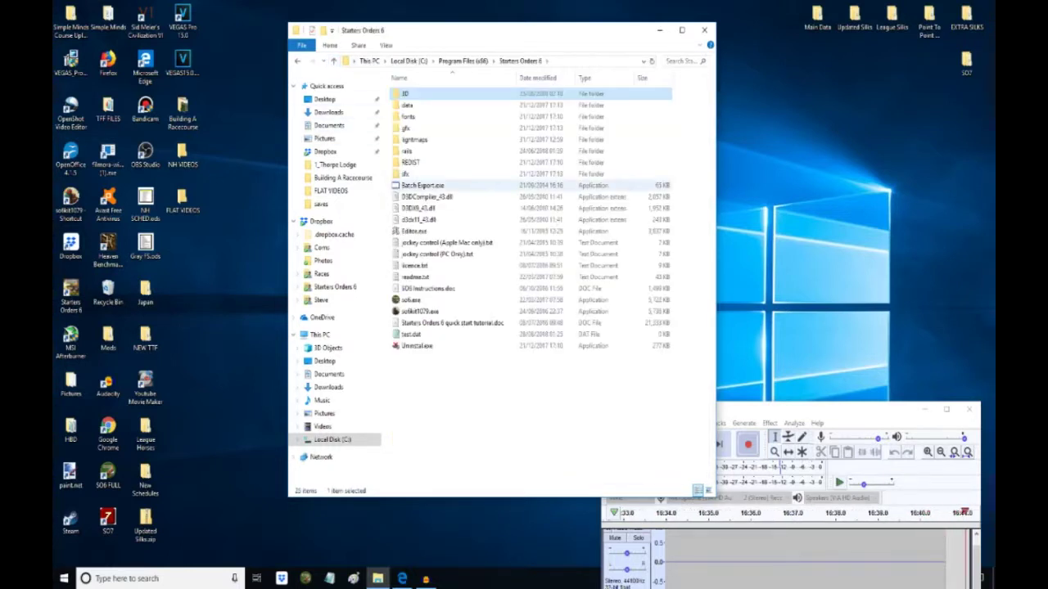
click(413, 231)
double_click(413, 232)
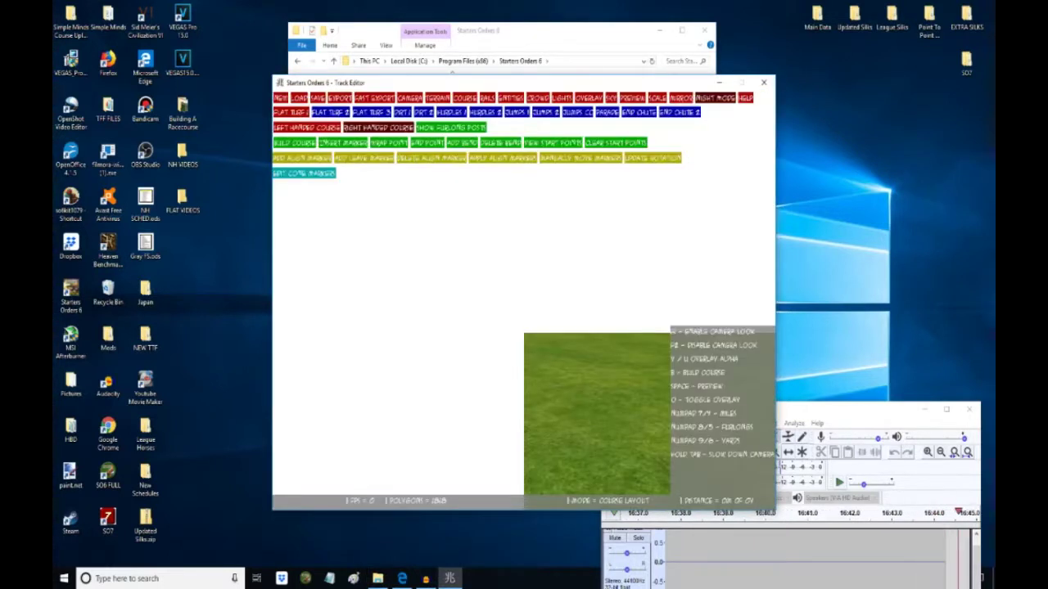
In the LOAD file chooser, browse to C:\Program Files (x86)\Starters Orders 6
click(299, 97)
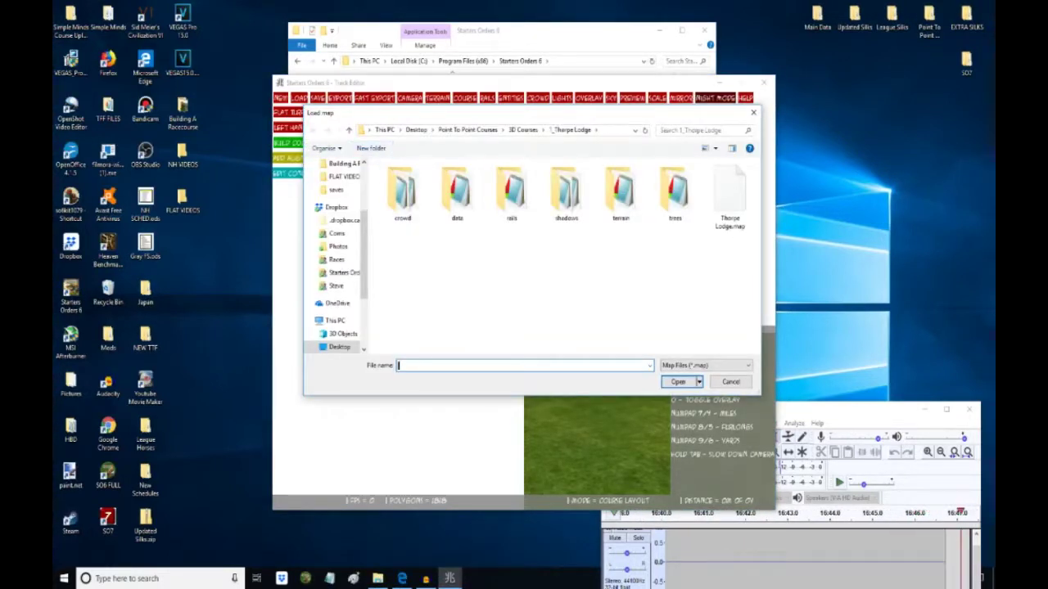
click(349, 131)
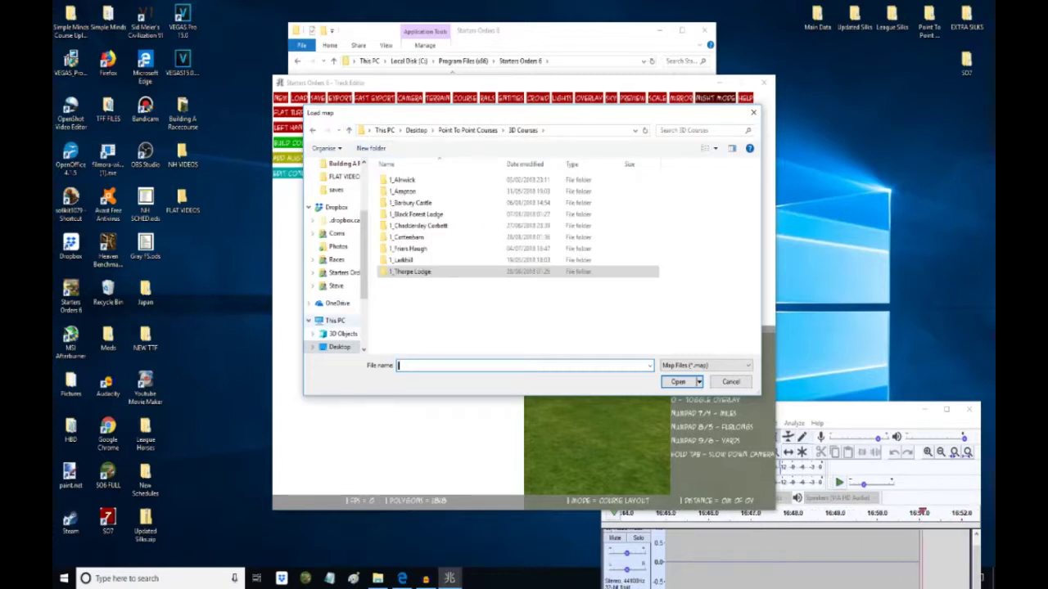
click(335, 320)
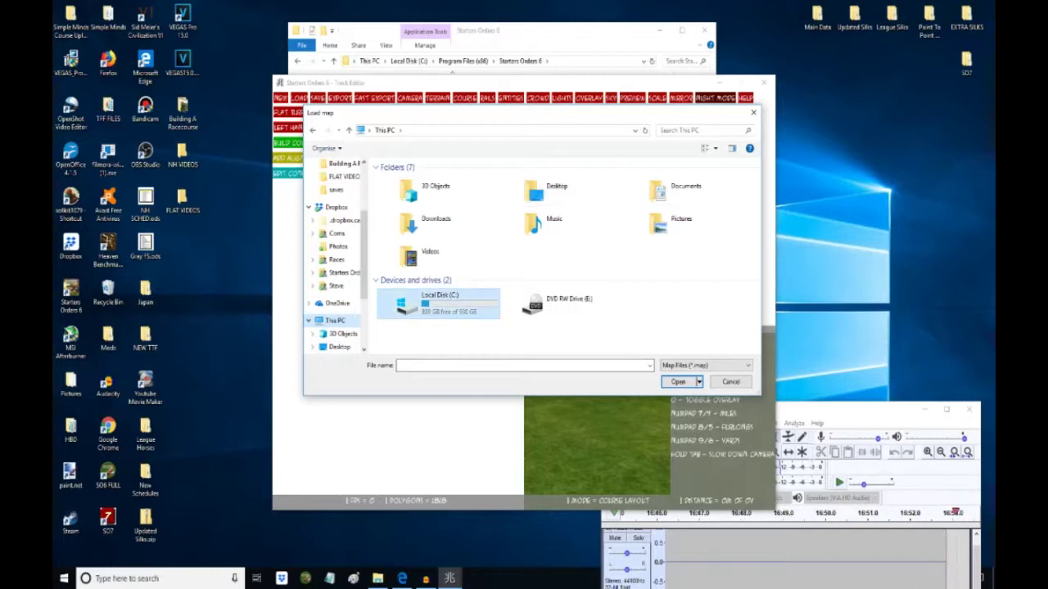
double_click(437, 303)
double_click(413, 271)
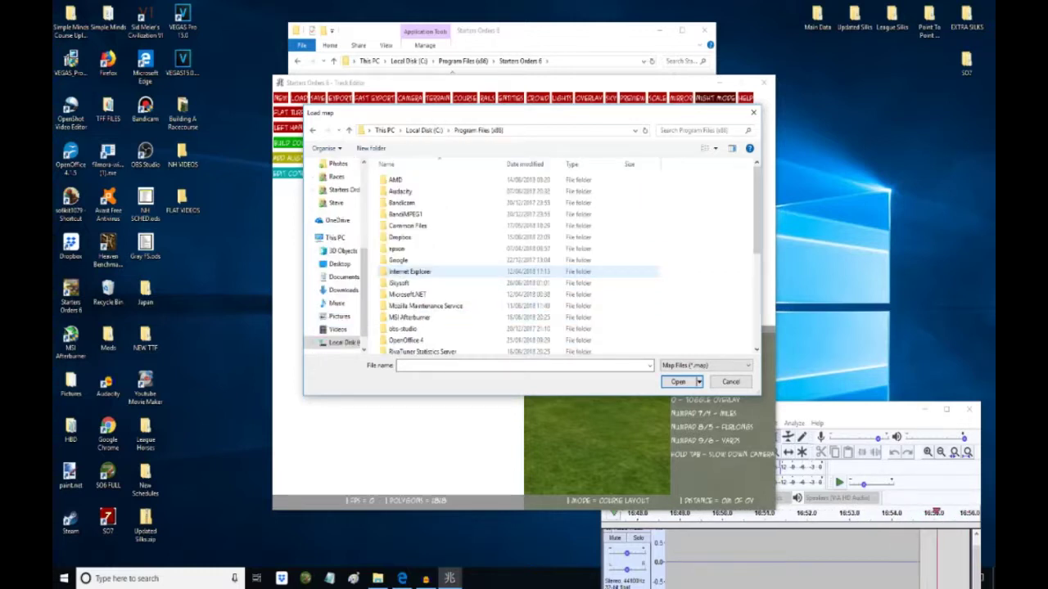
scroll(414, 271, down, 4)
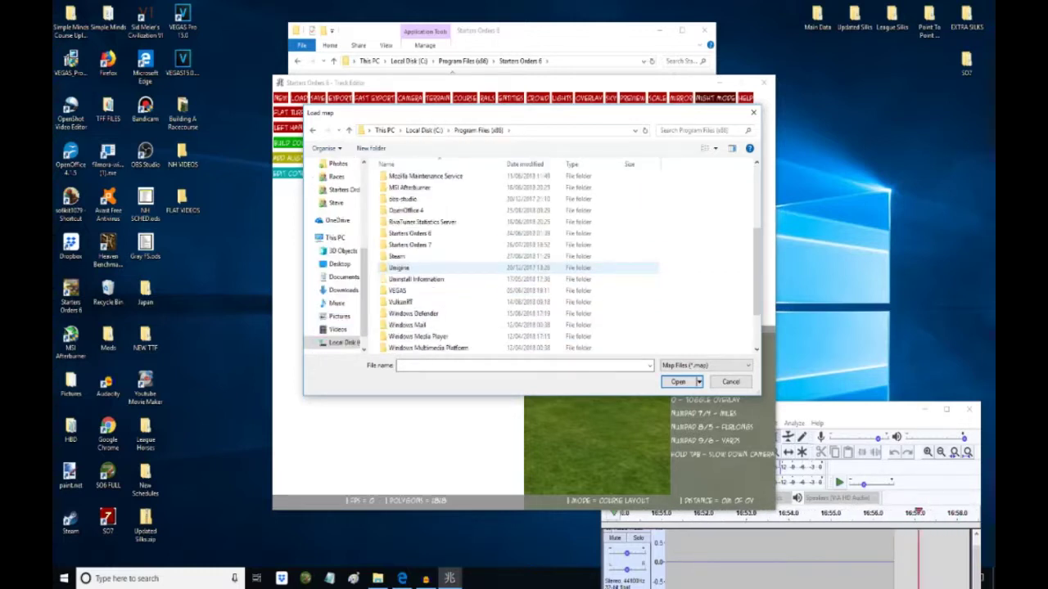
double_click(409, 234)
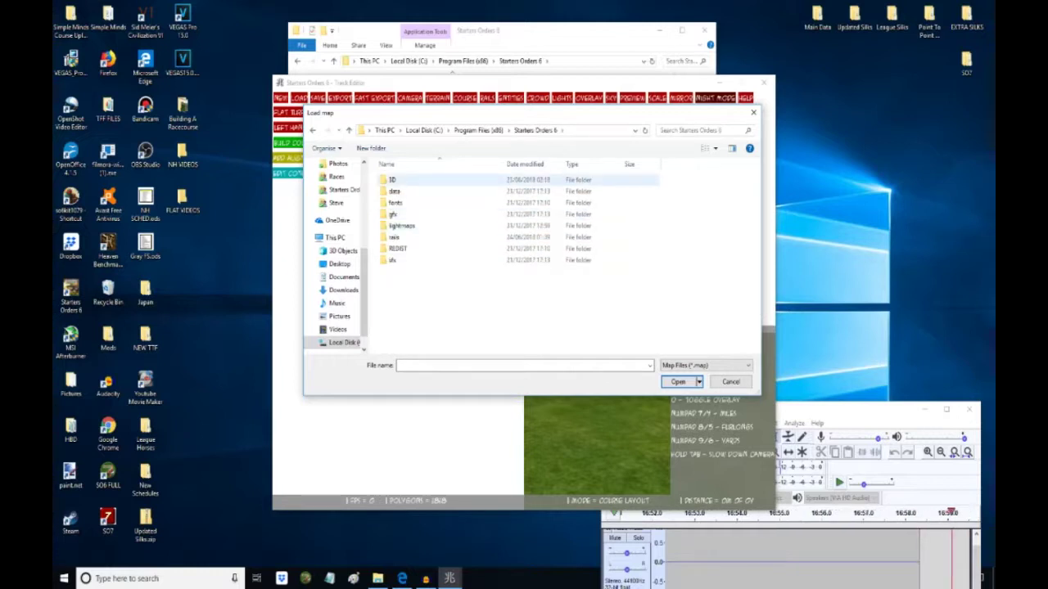
Open 3D\courses\3_Flemington and load Flemington.map
double_click(393, 179)
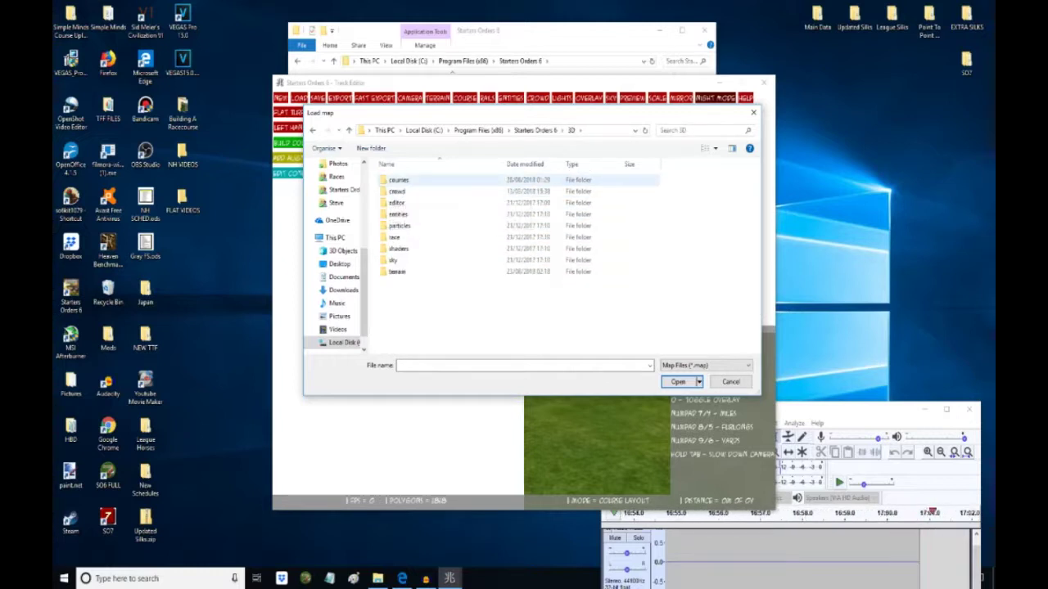
double_click(397, 180)
scroll(401, 233, down, 5)
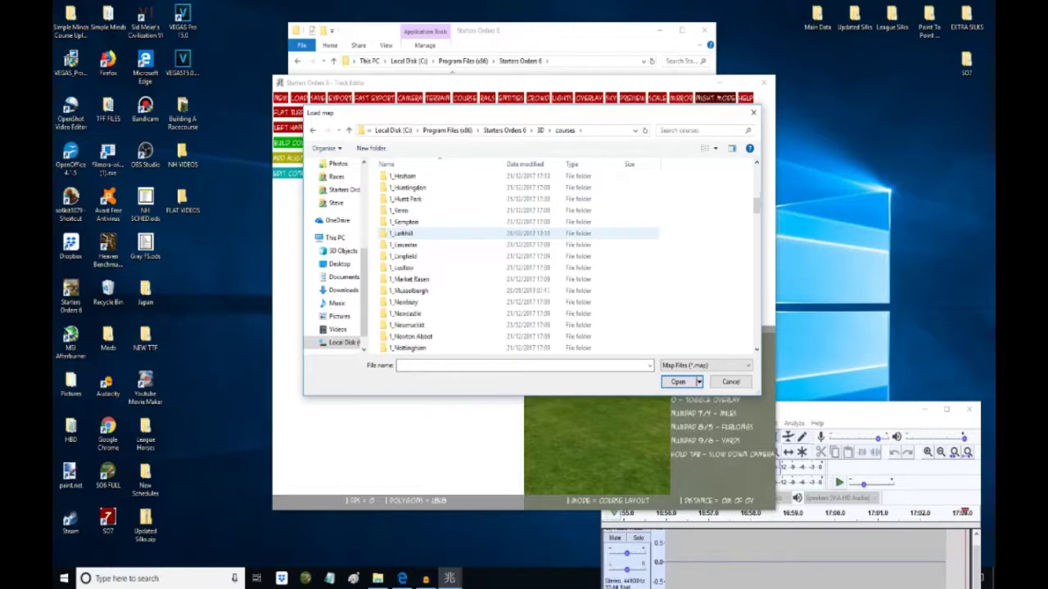
scroll(401, 233, down, 10)
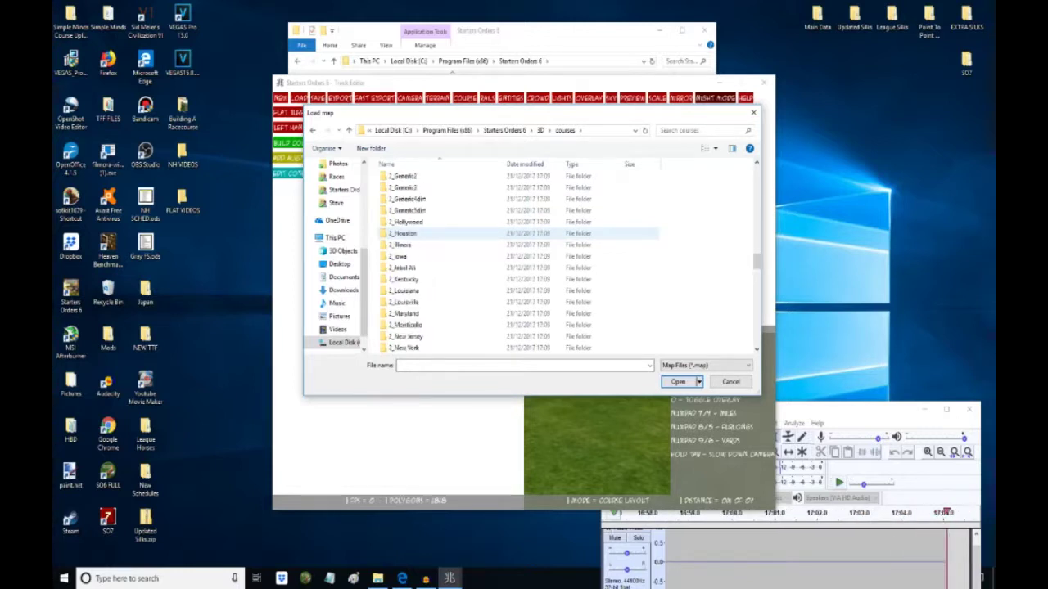
scroll(401, 234, down, 5)
scroll(401, 233, down, 5)
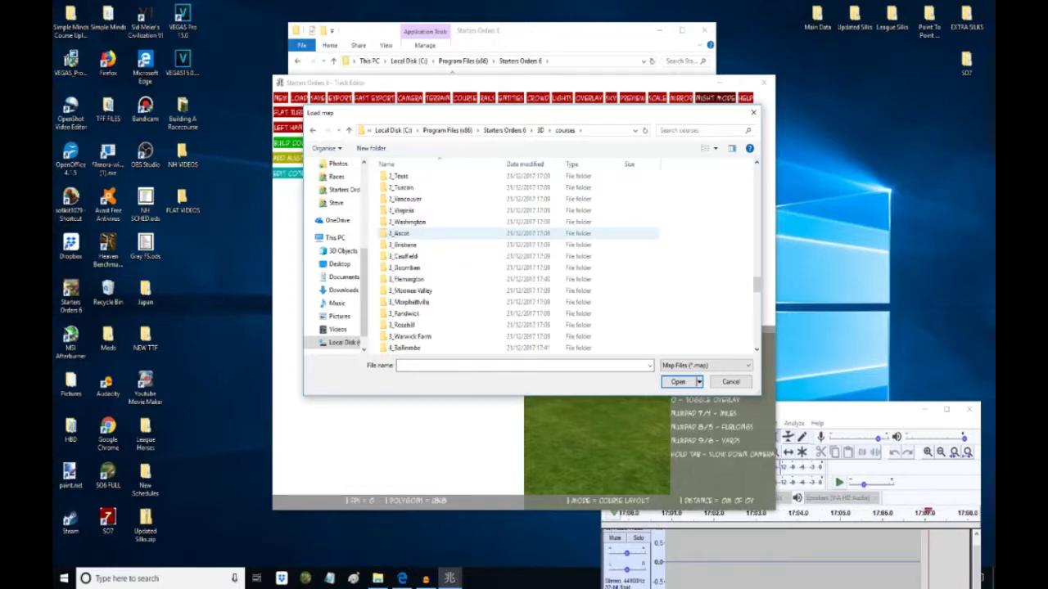
double_click(408, 279)
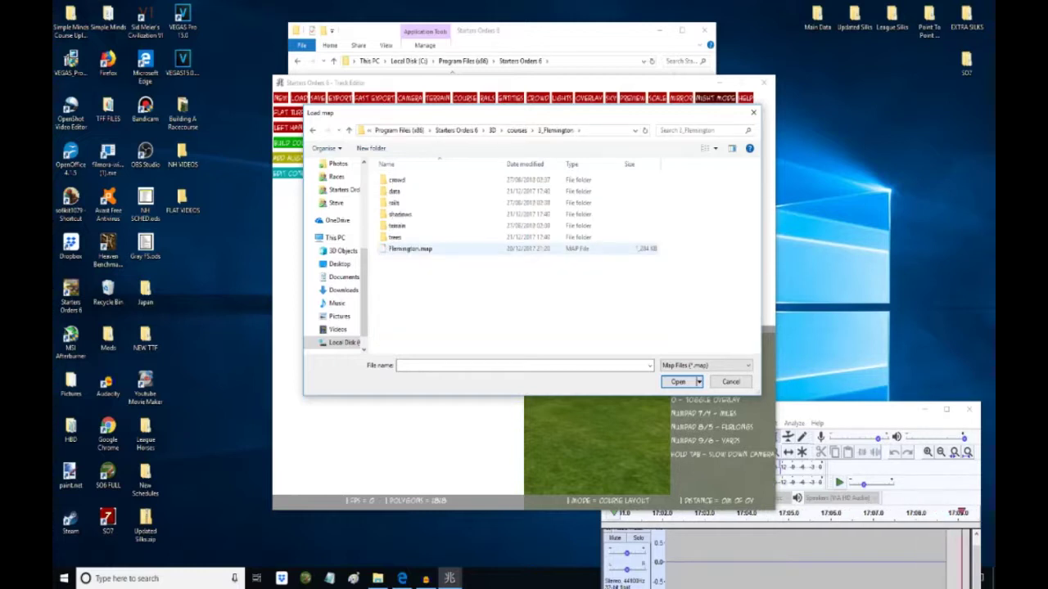
double_click(409, 248)
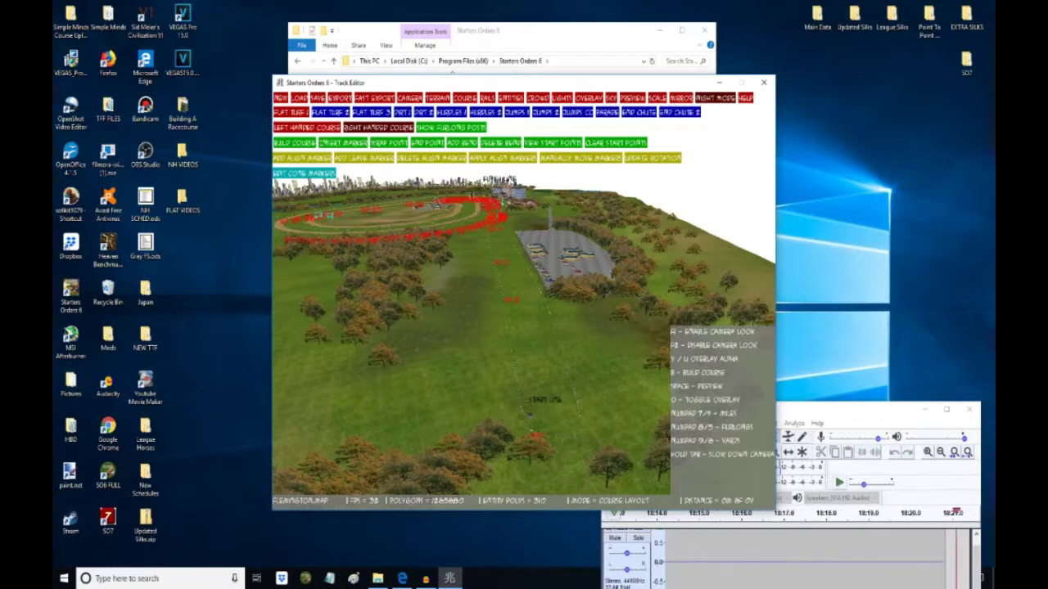
Fly the camera forward over the Flemington oval toward the grandstand buildings
key(Up)
key(Up)
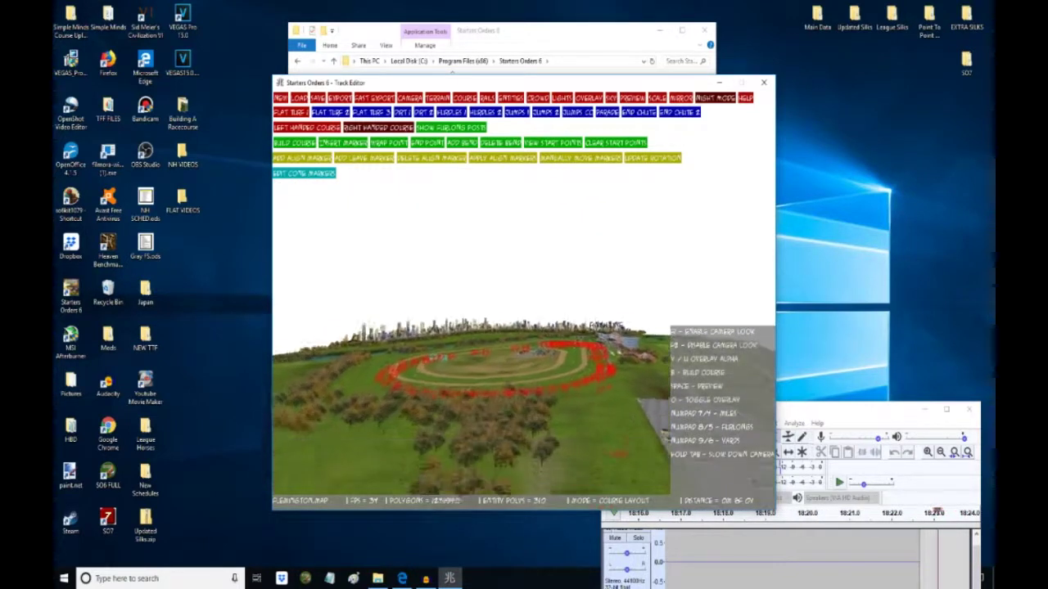
key(Up)
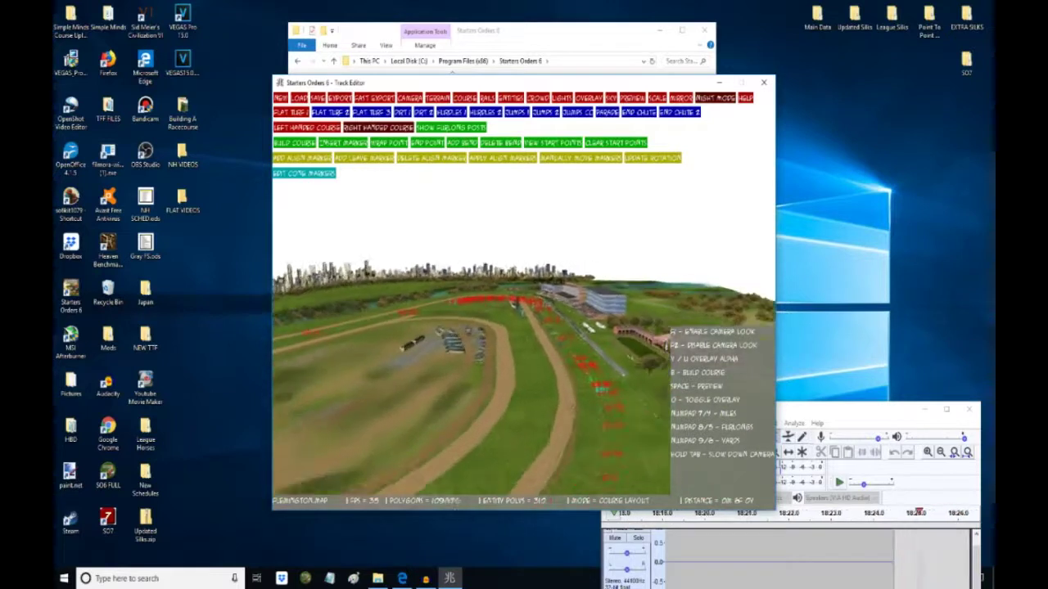
key(Up)
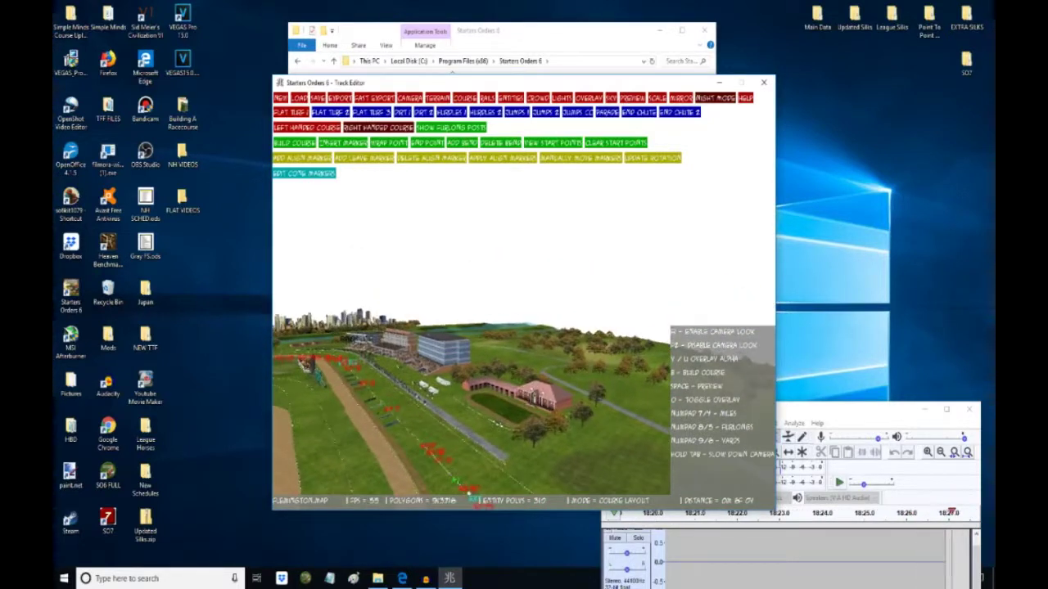